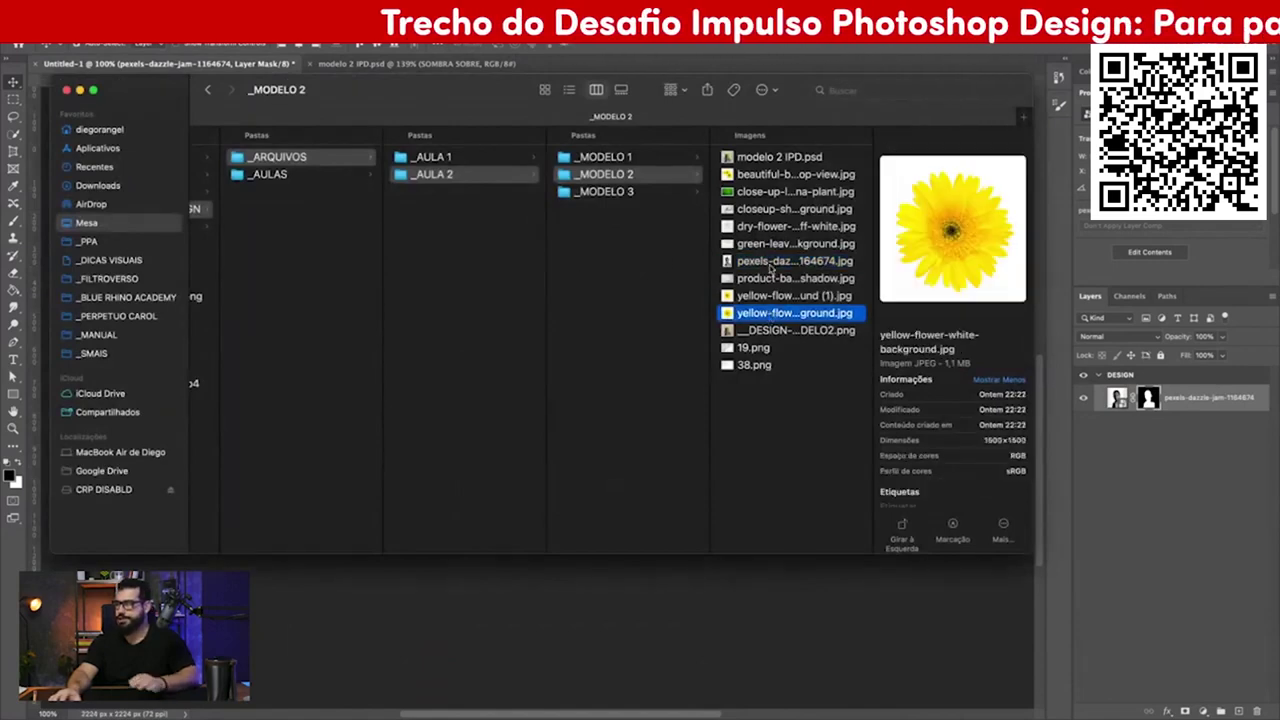
Step: Preview yellow-flower-white-background (1).jpg and drag it into the portrait document as a new layer
key("Up")
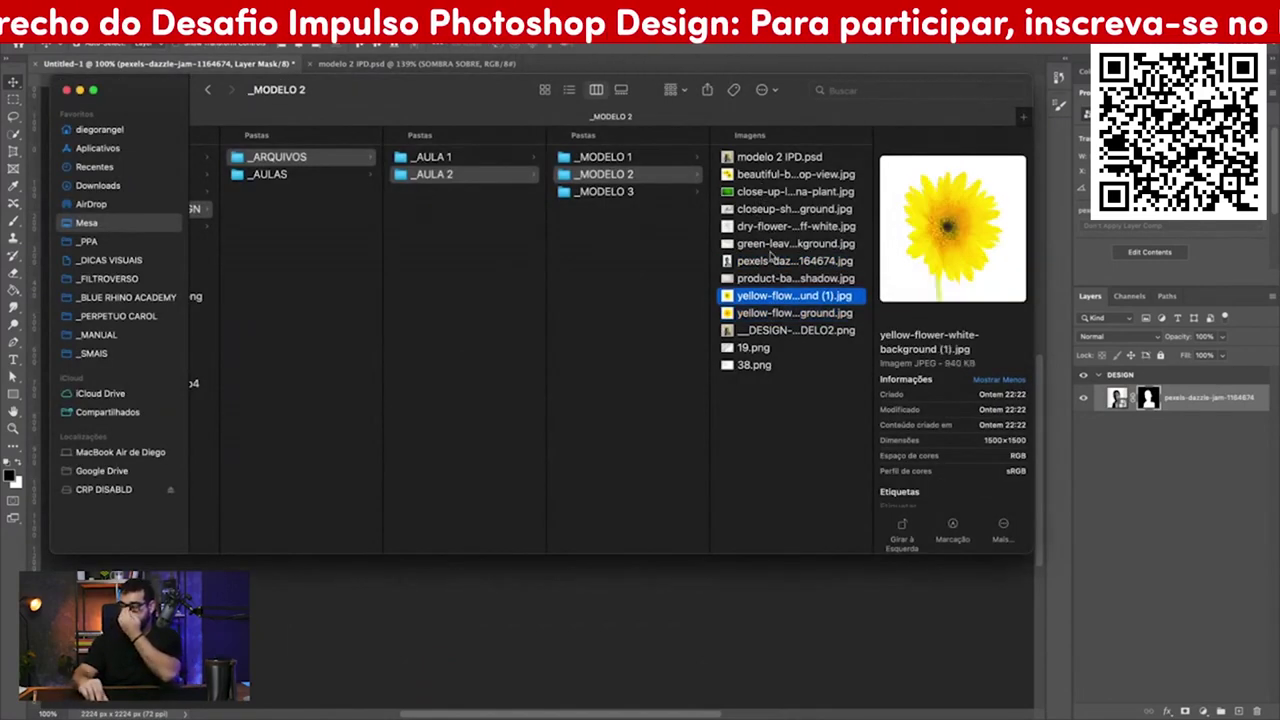
key("space")
key("space")
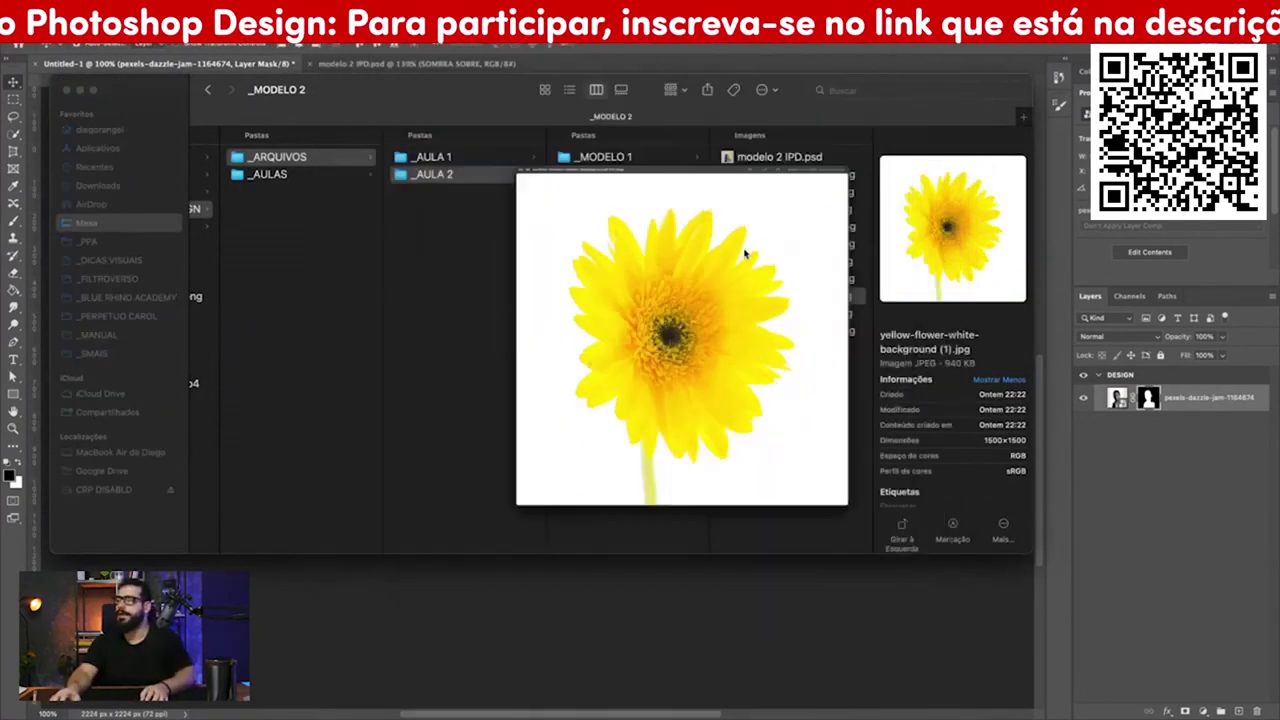
mouse_move(42, 88)
left_mouse_down()
mouse_move(790, 162)
mouse_move(320, 108)
left_mouse_up()
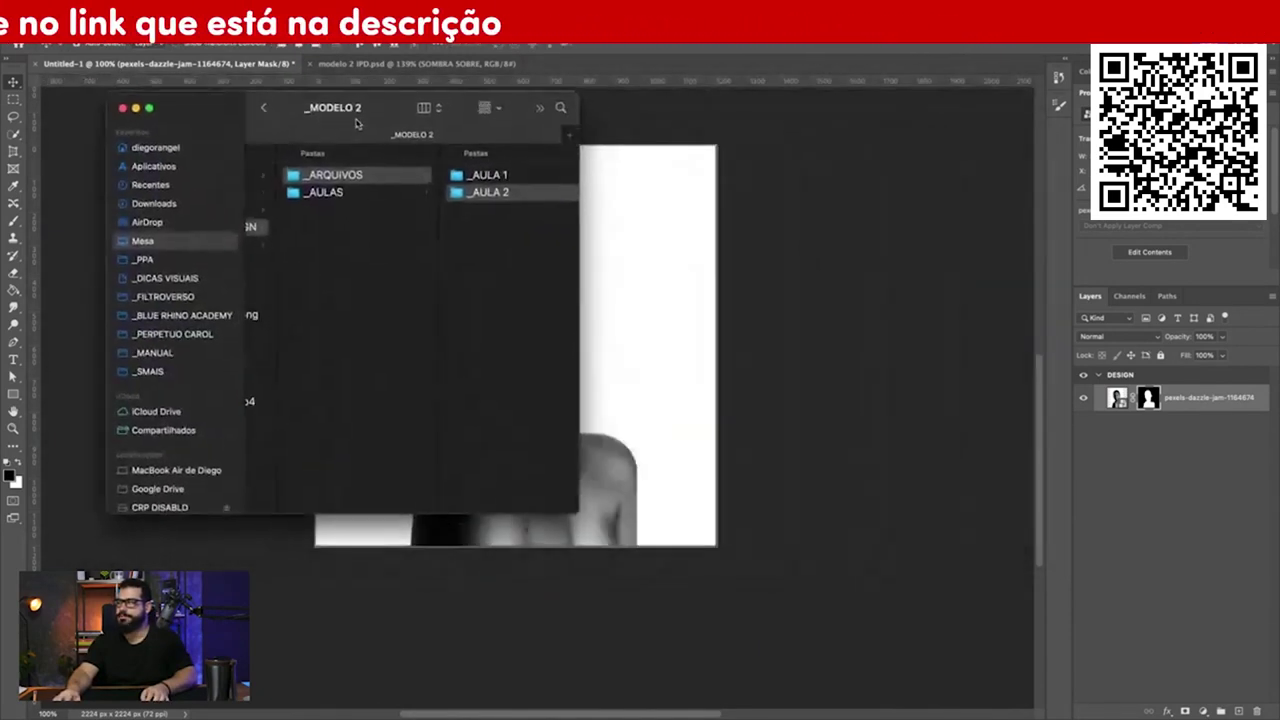
scroll(320, 300, "right", 5)
left_click_drag(320, 305, 652, 338)
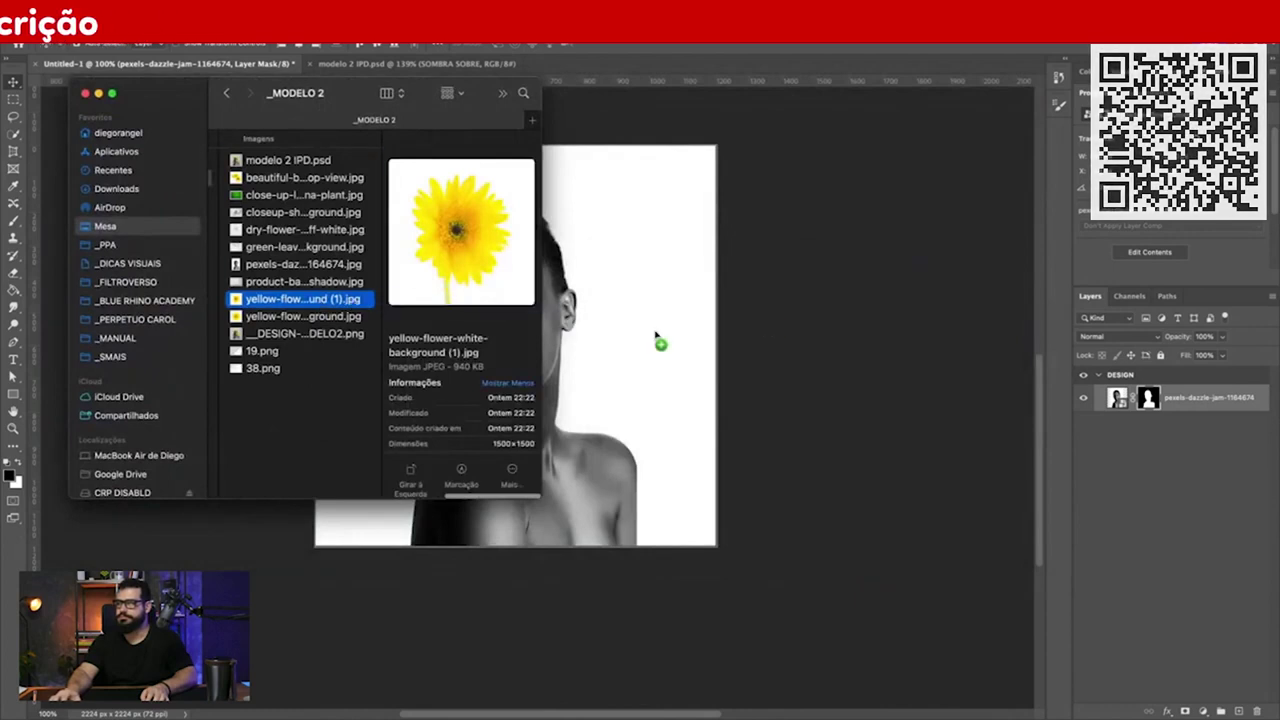
mouse_move(312, 548)
left_mouse_down()
mouse_move(434, 414)
mouse_move(583, 398)
left_mouse_up()
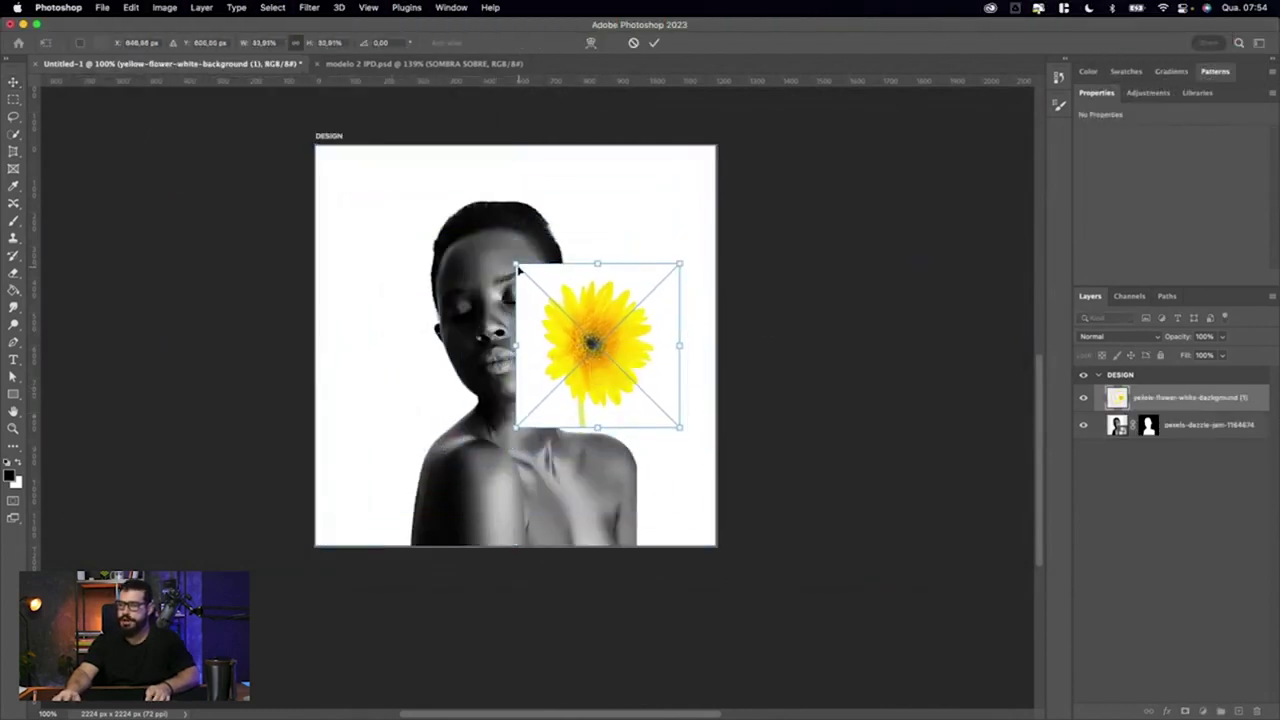
Step: Scale the gerbera to about 388 × 388 px and set it beside the cheek above the shoulder
left_click_drag(515, 265, 543, 278)
left_click_drag(596, 345, 593, 381)
left_click_drag(654, 324, 663, 309)
key("Return")
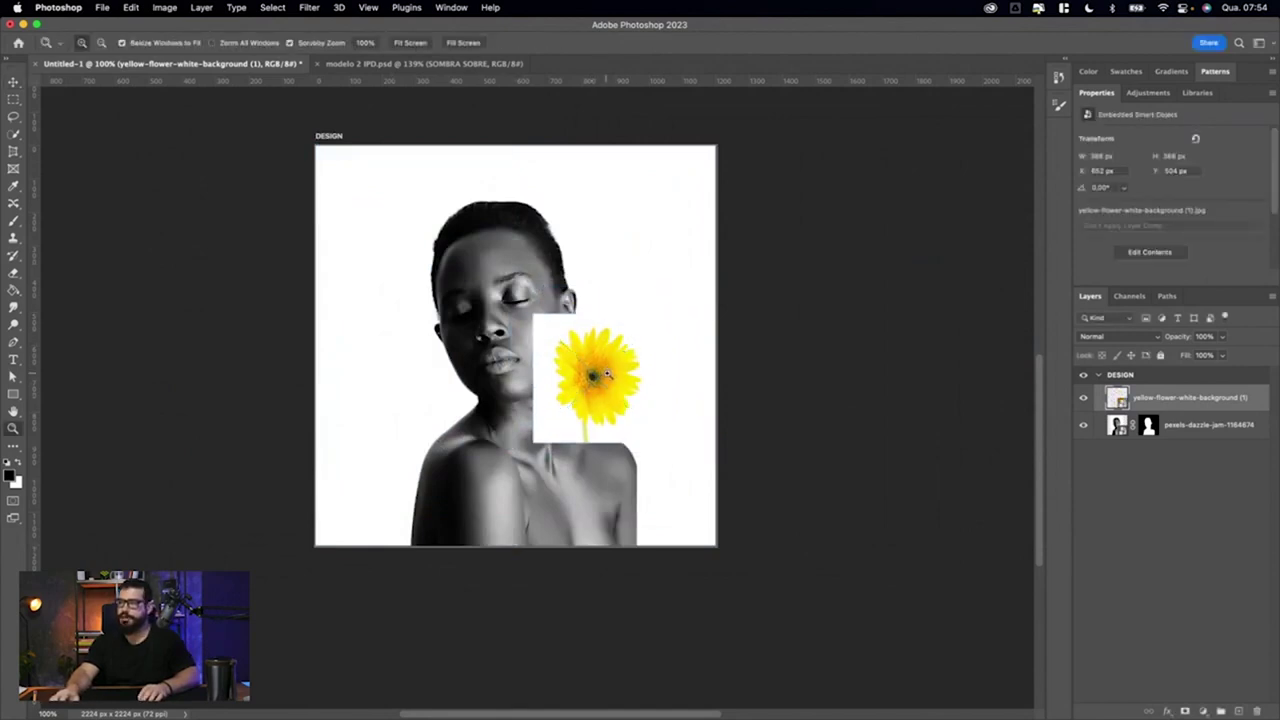
left_click_drag(612, 360, 670, 356)
left_click_drag(573, 397, 577, 385)
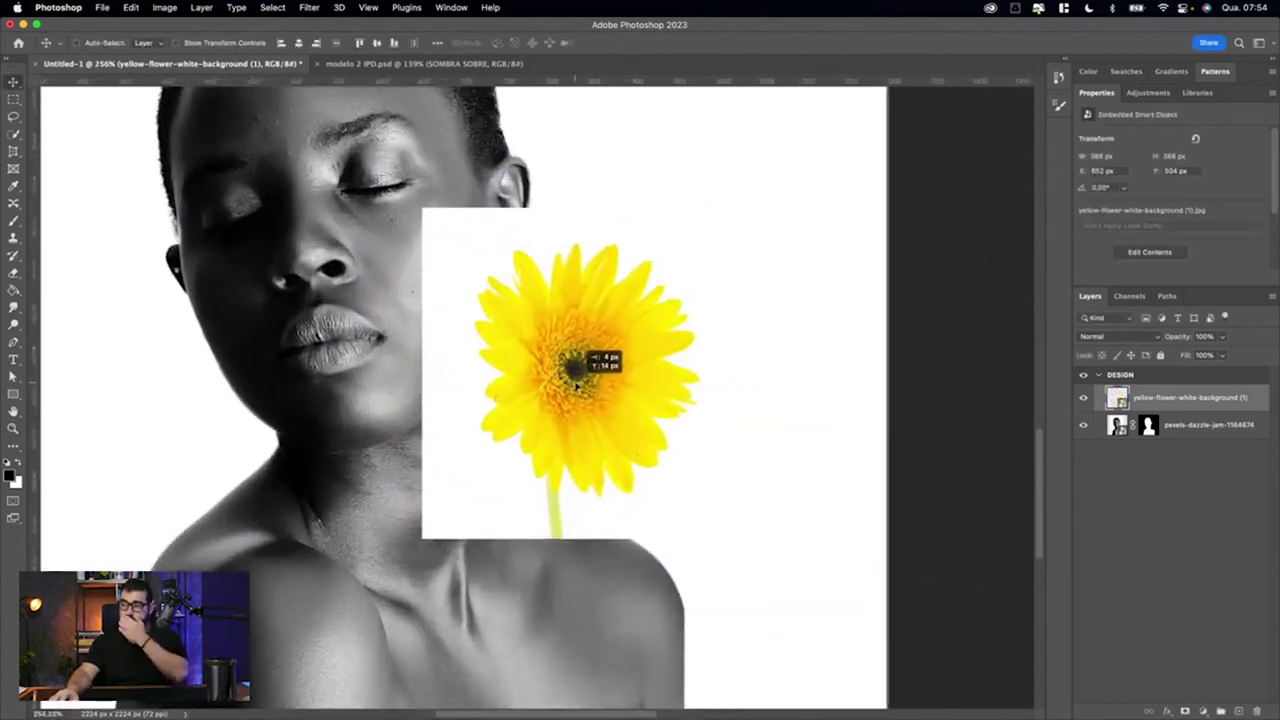
key("w")
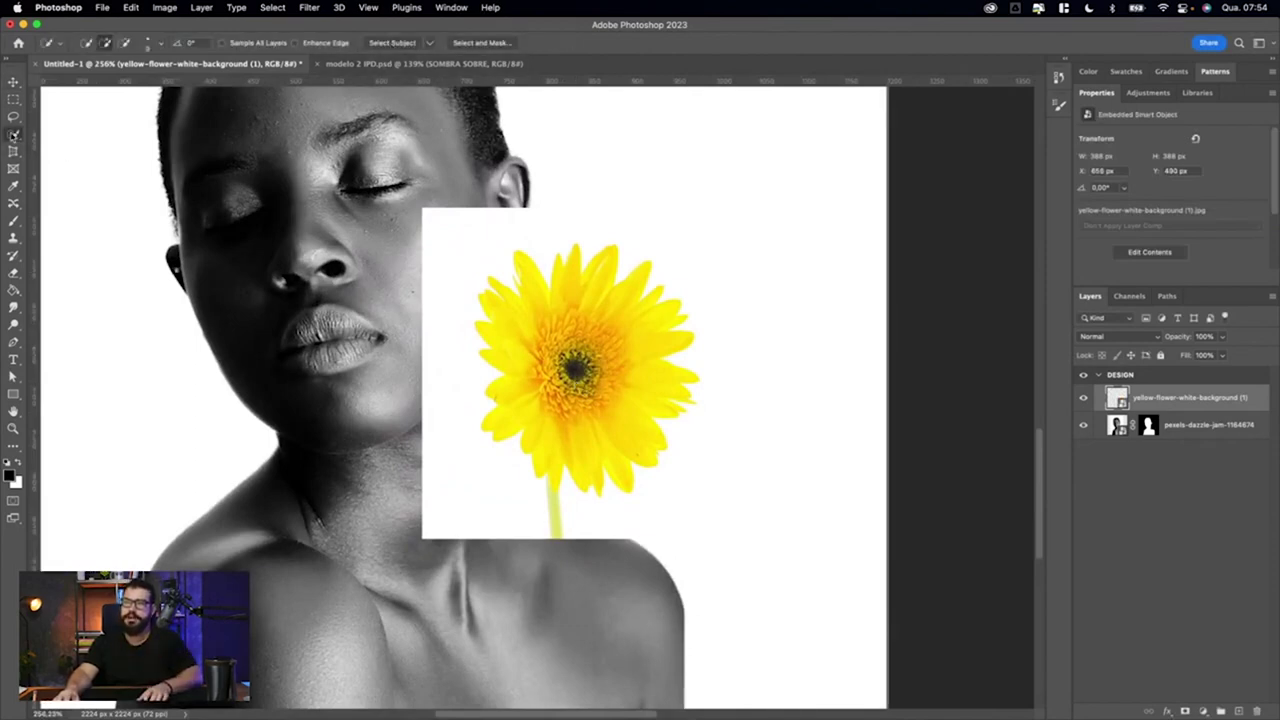
Step: Frame the gerbera with the Object Selection tool and add a layer mask hiding its white background
right_click(13, 135)
left_click(62, 133)
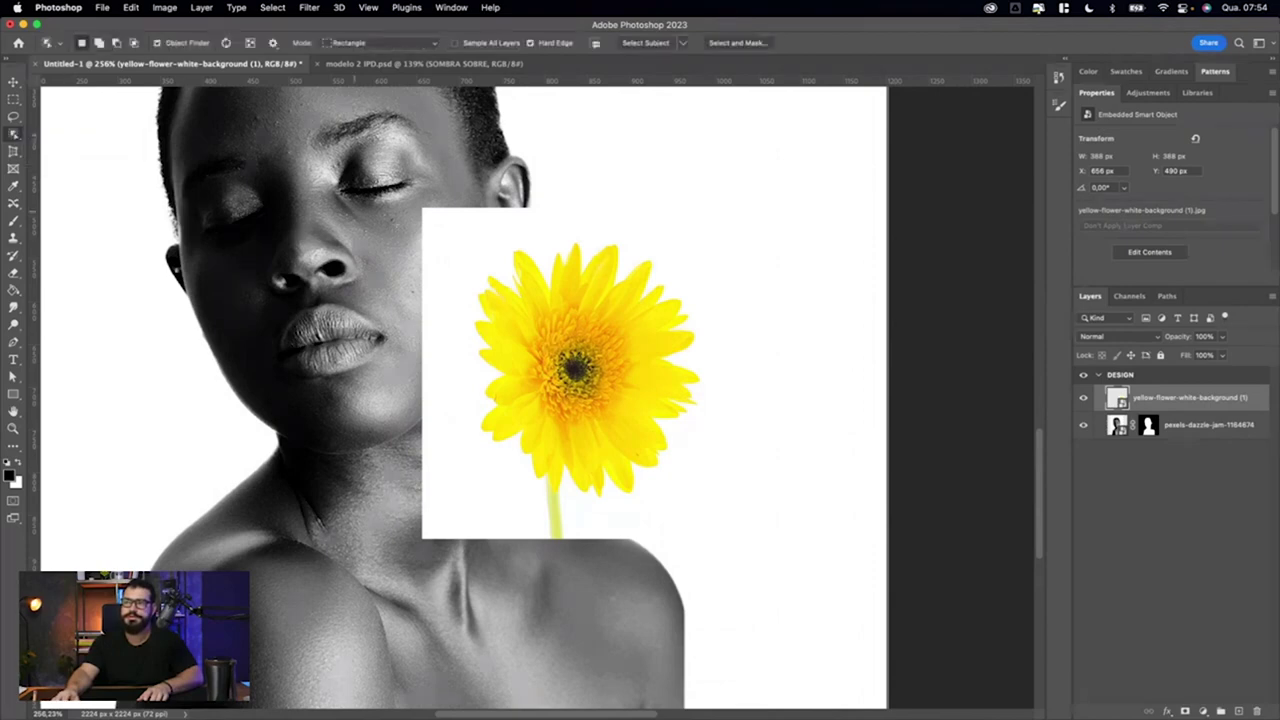
left_click_drag(460, 232, 704, 539)
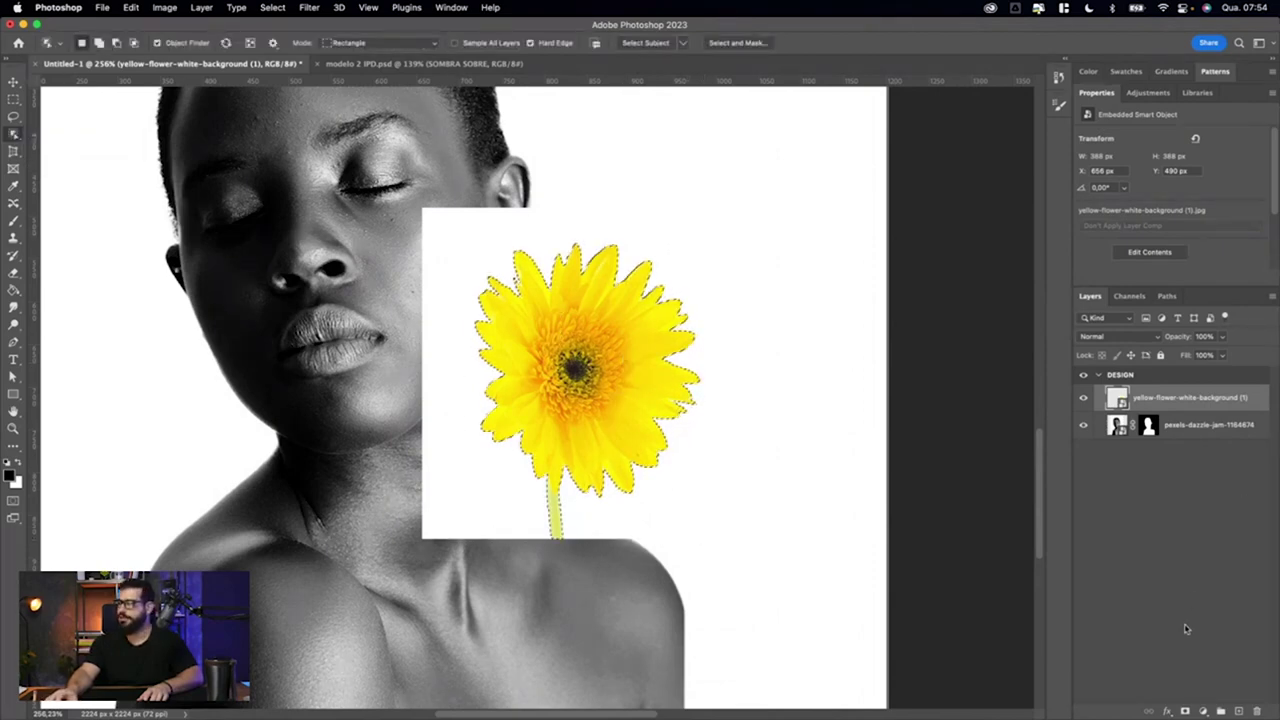
left_click(1185, 711)
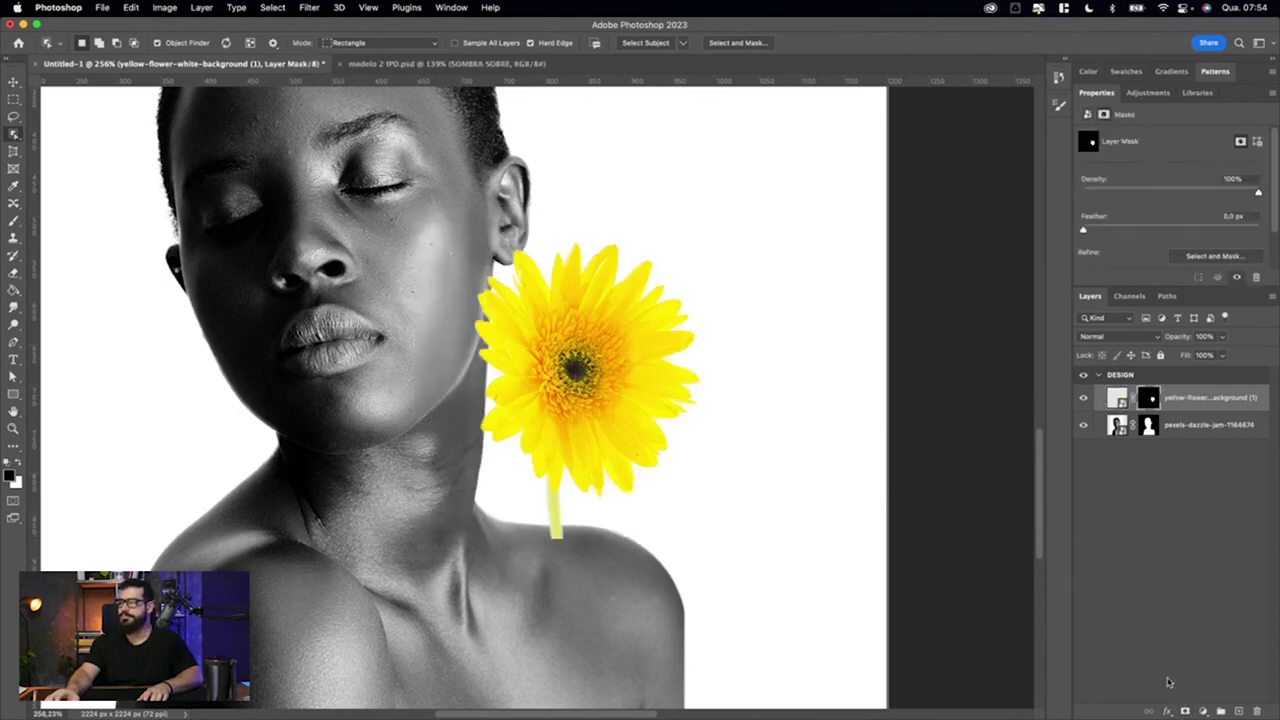
Step: Raise the gerbera so its stem ends on the shoulder line
key("v")
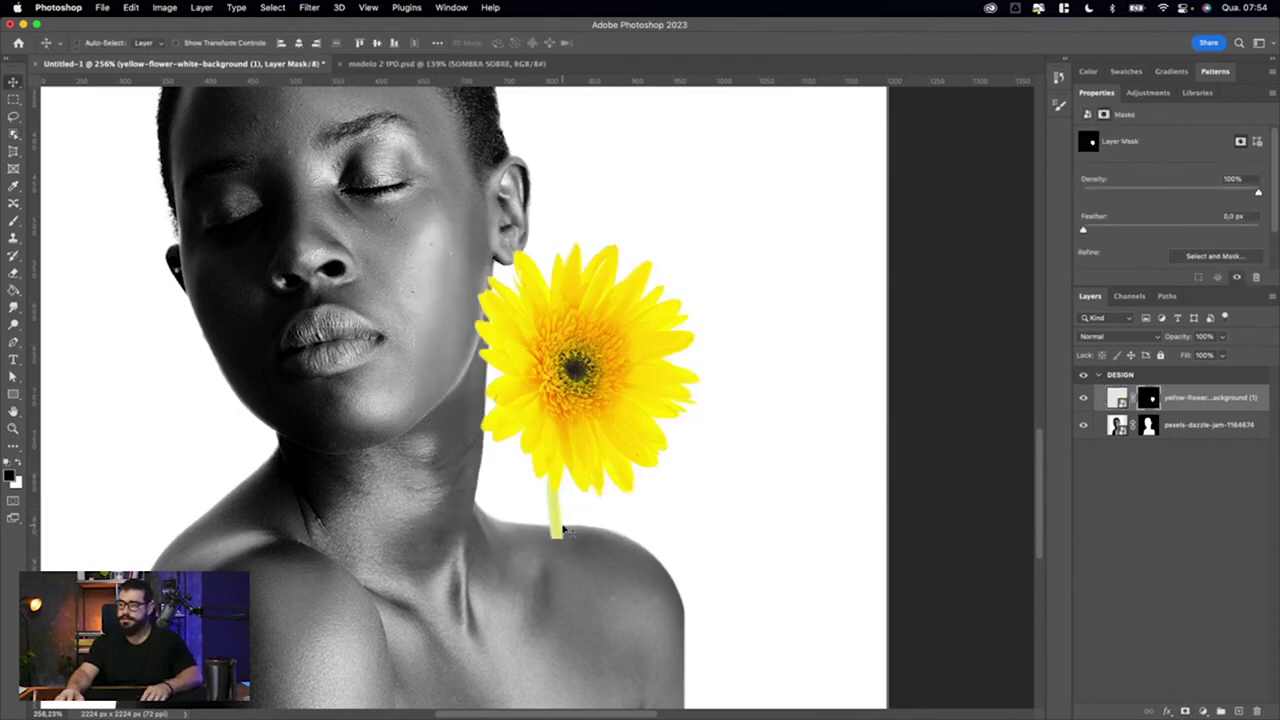
scroll(548, 543, "up", 2)
scroll(580, 540, "up", 5)
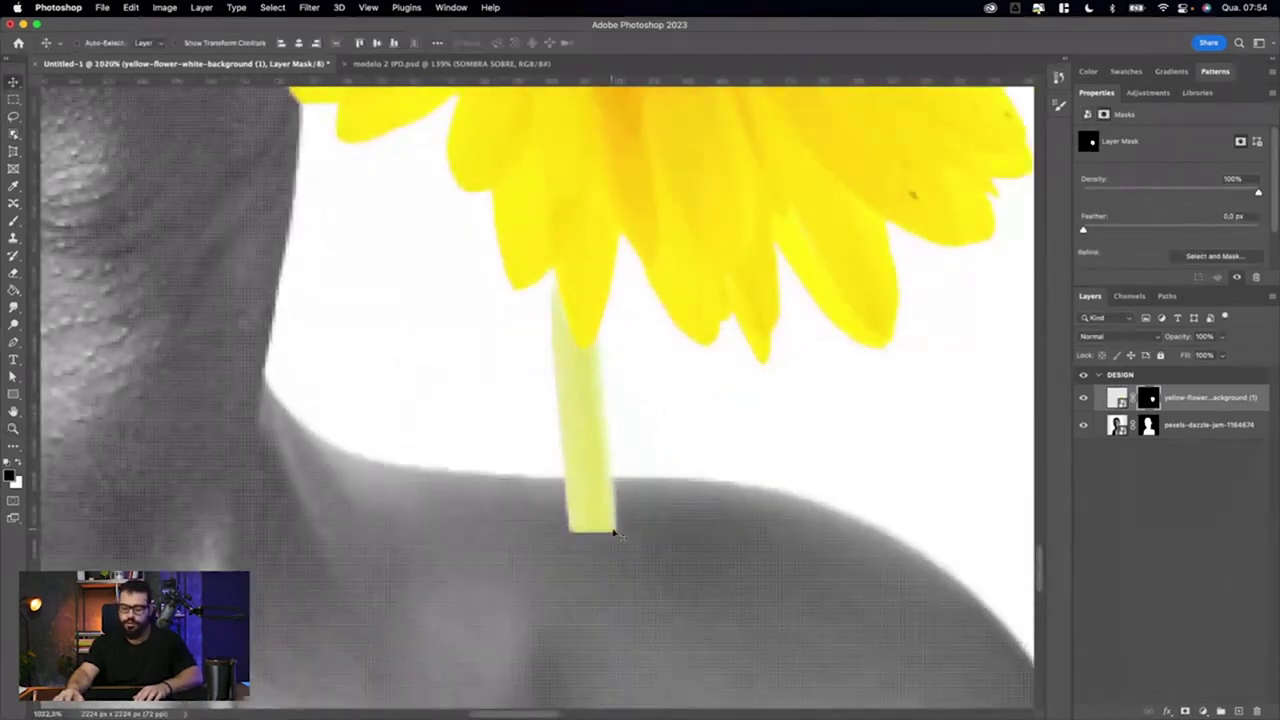
left_click_drag(612, 518, 605, 463)
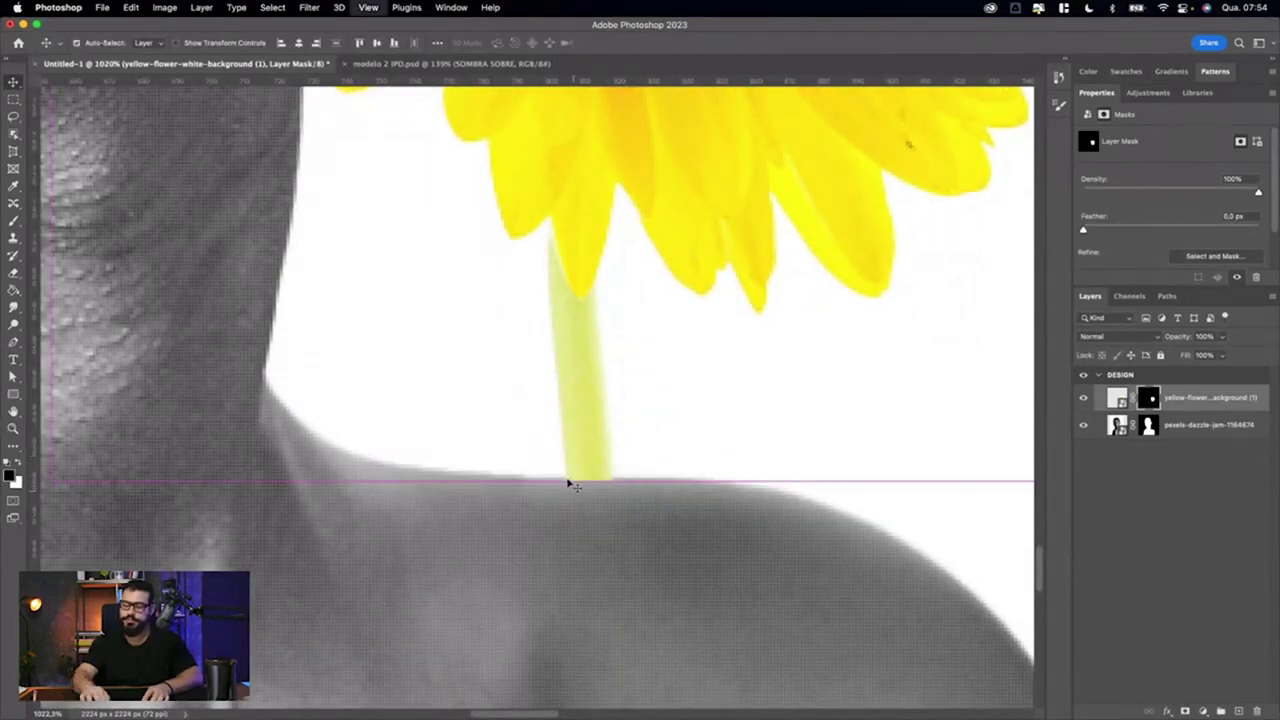
scroll(567, 485, "down", 2)
scroll(567, 485, "down", 2)
scroll(567, 485, "down", 2)
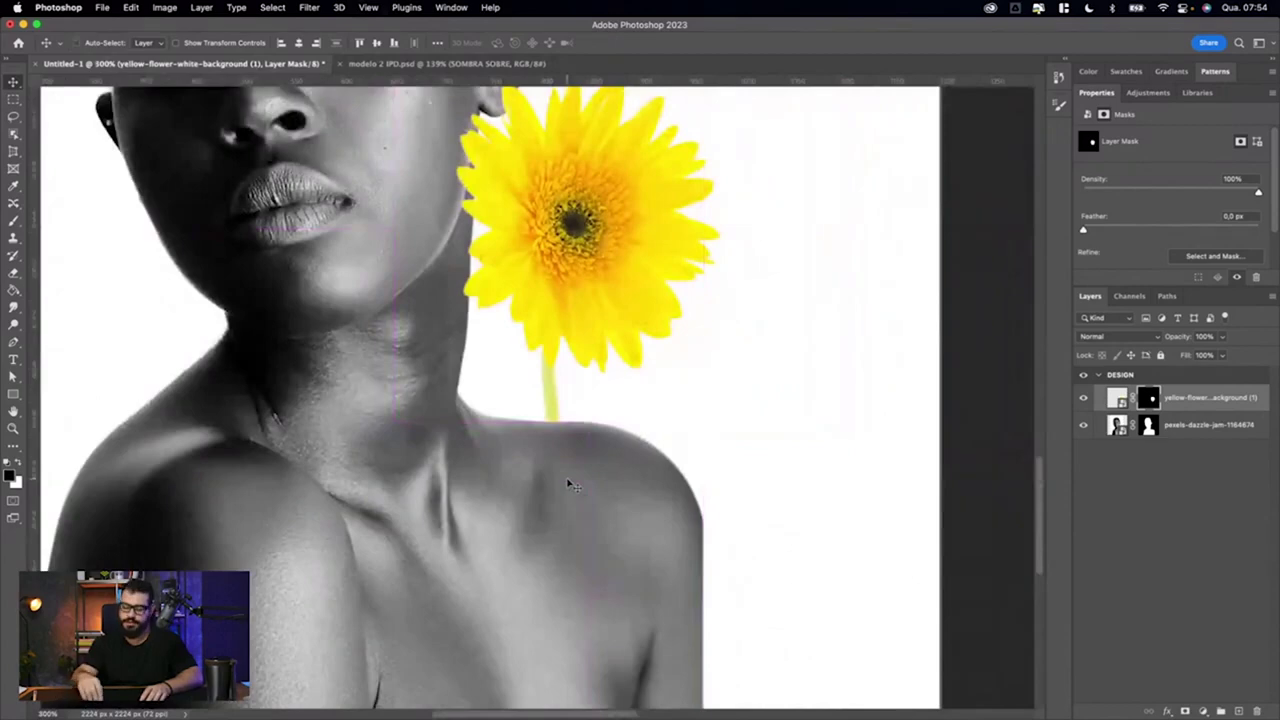
Step: Nudge the gerbera slightly left so its petals rest against the cheek, then inspect the placement
key("Left")
key("Left")
key("Left")
key("Left")
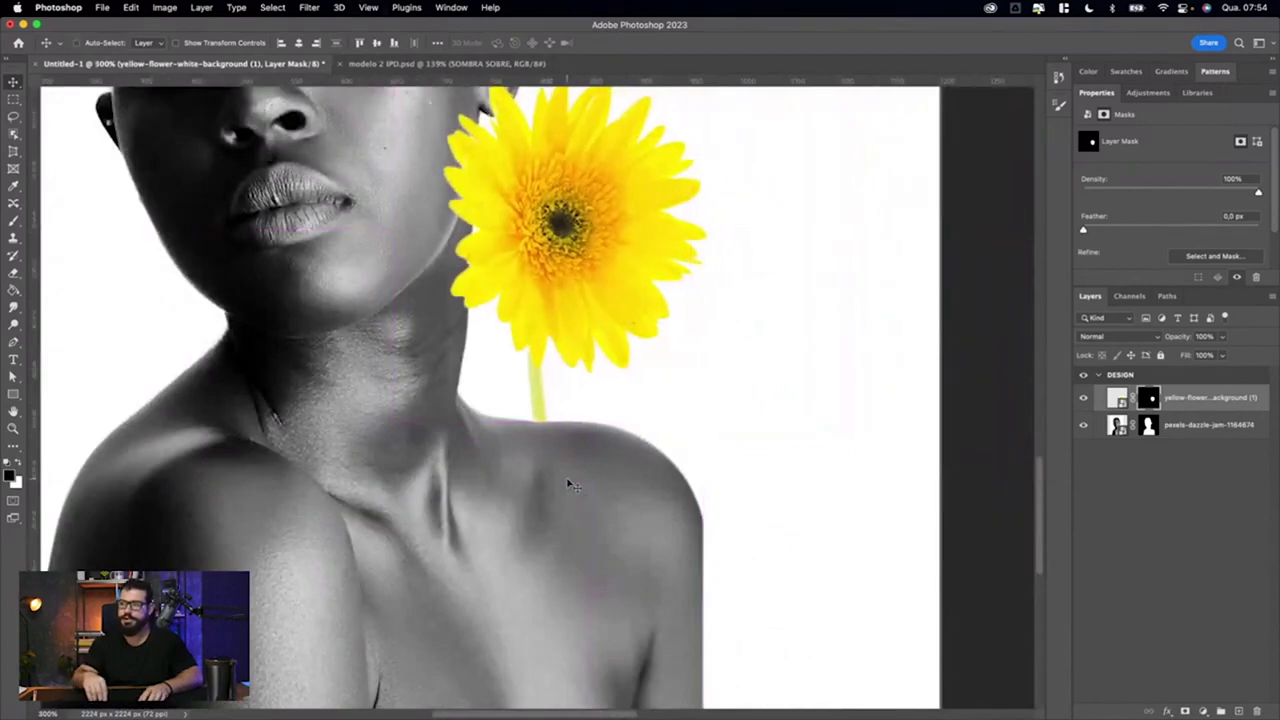
key("Left")
key("Left")
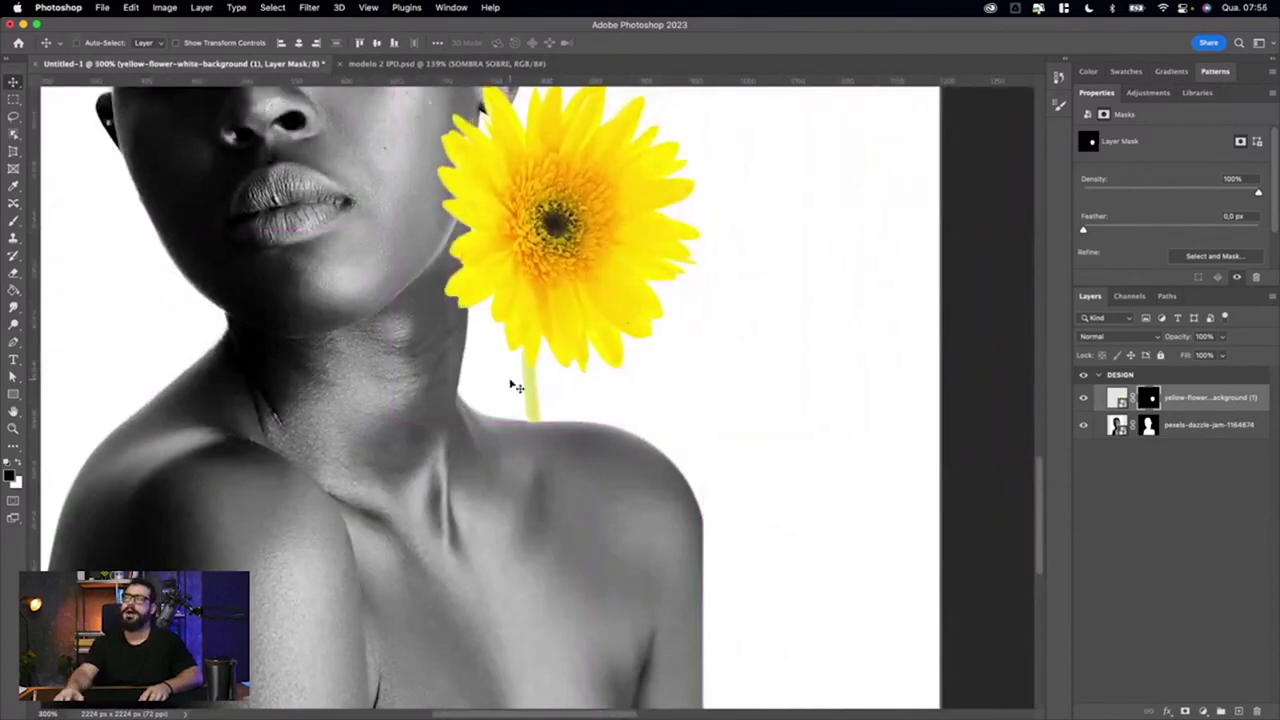
key("Left")
key("Left")
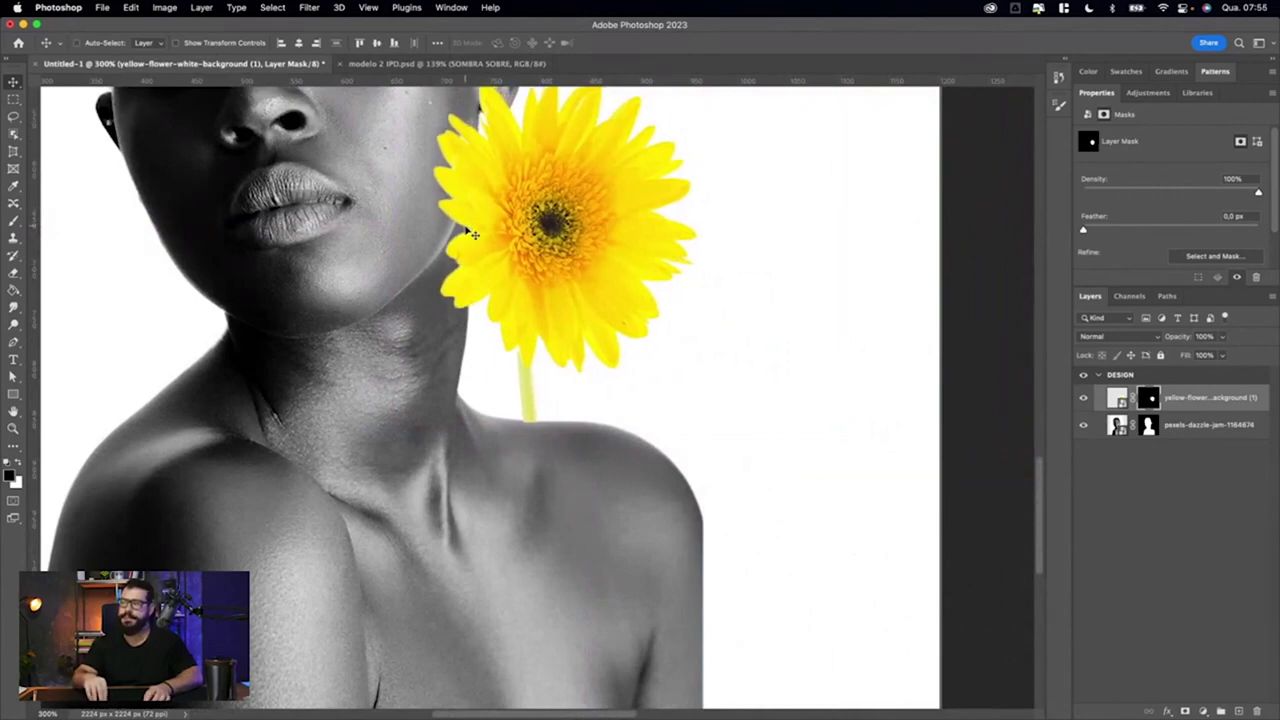
scroll(517, 217, "up", 2)
scroll(495, 270, "up", 2)
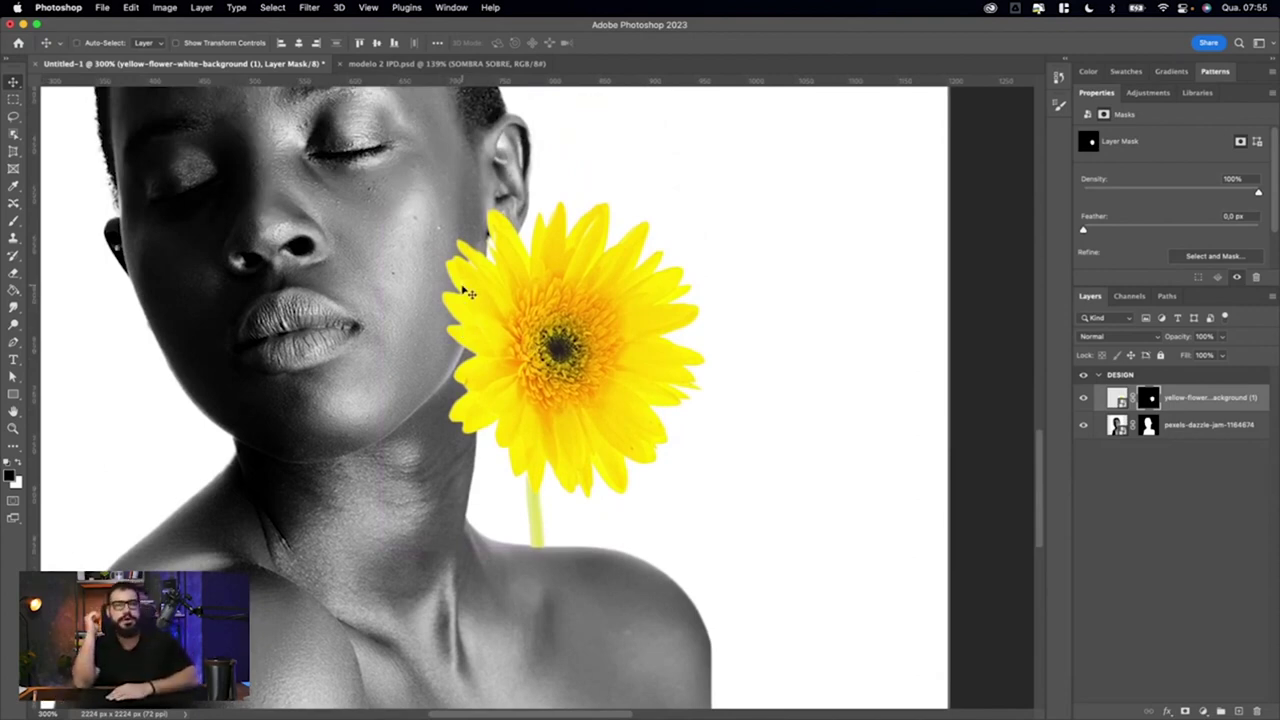
scroll(470, 293, "up", 2)
scroll(600, 300, "up", 2)
scroll(700, 310, "up", 1)
scroll(748, 314, "left", 4)
scroll(727, 294, "left", 5)
scroll(727, 294, "down", 1)
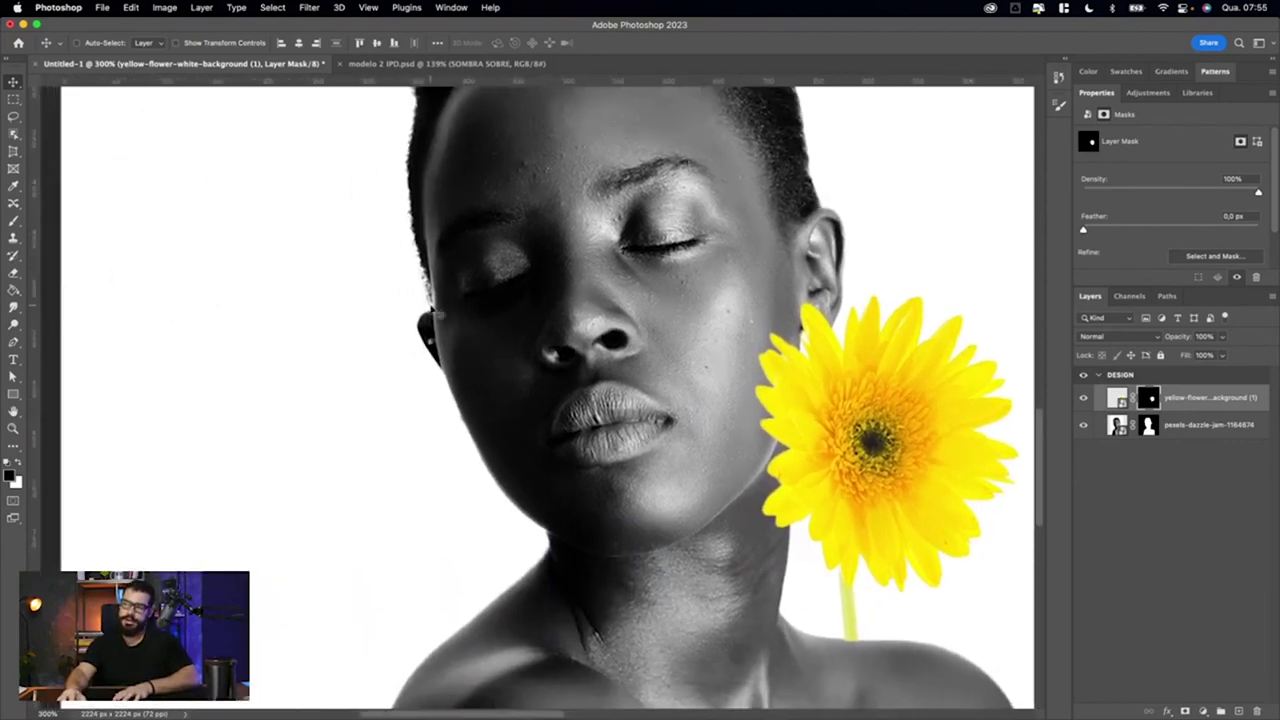
scroll(449, 408, "down", 1)
scroll(400, 385, "right", 5)
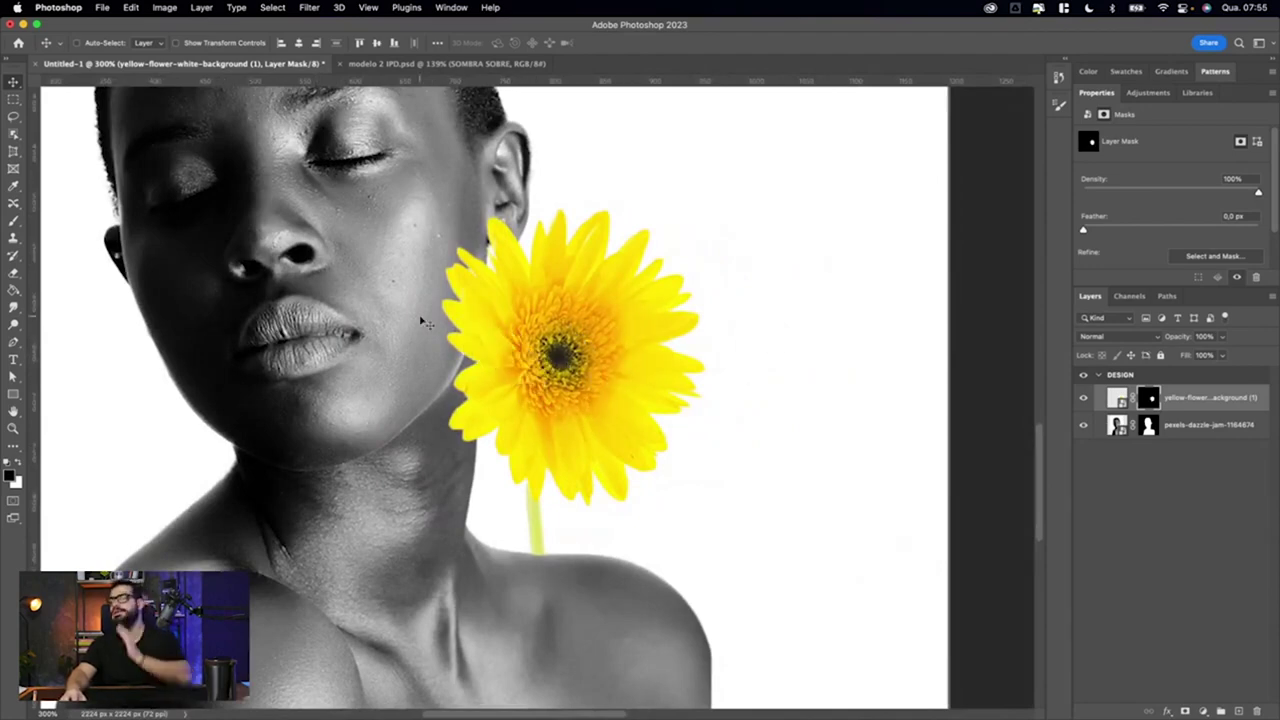
Step: Rename the portrait layer MULHER
double_click(1174, 425)
type("MULHER")
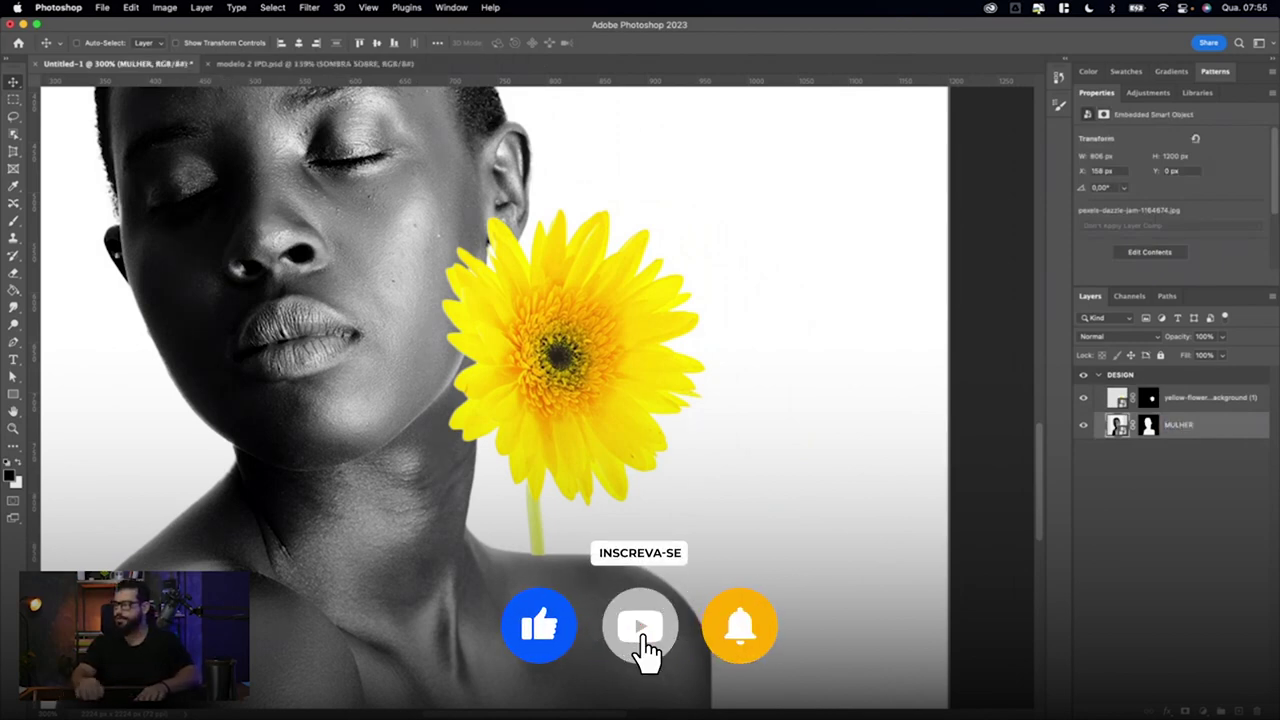
key("shift+Tab")
Step: Rename the flower layer GIRASSOL OMBRO and start a new empty layer
type("GIRASSO")
key("BackSpace")
key("BackSpace")
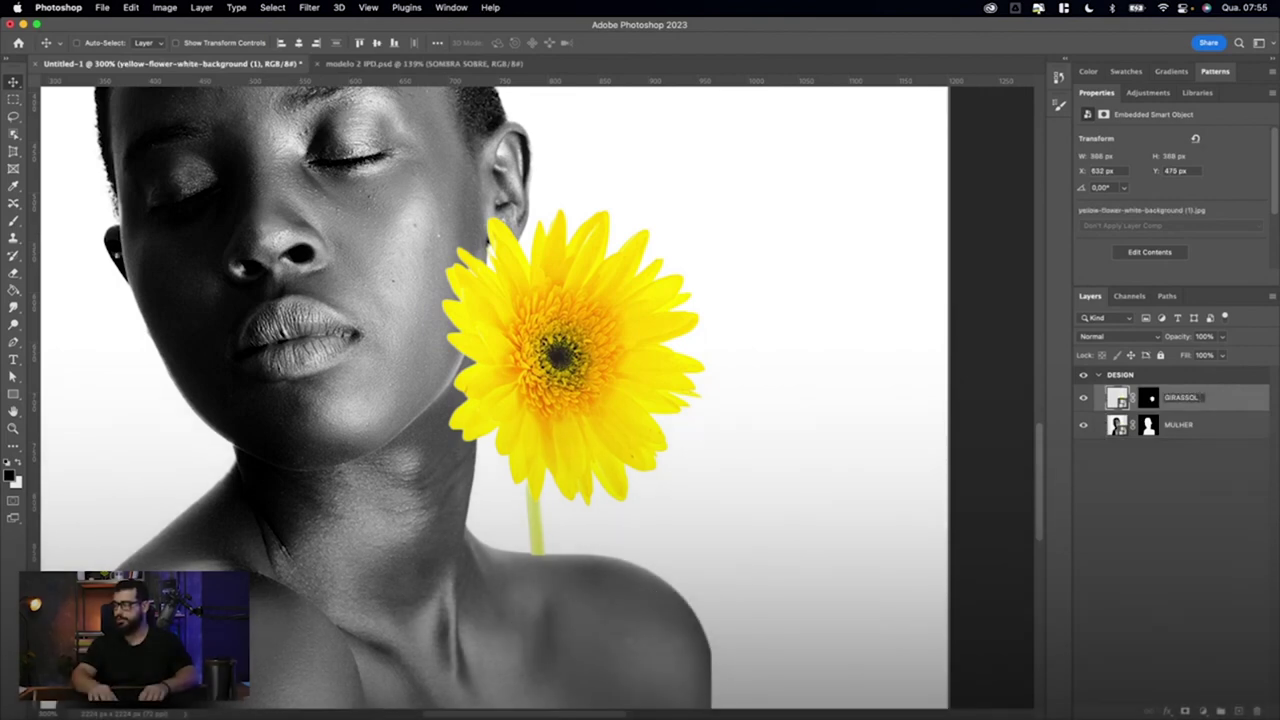
type("SOL")
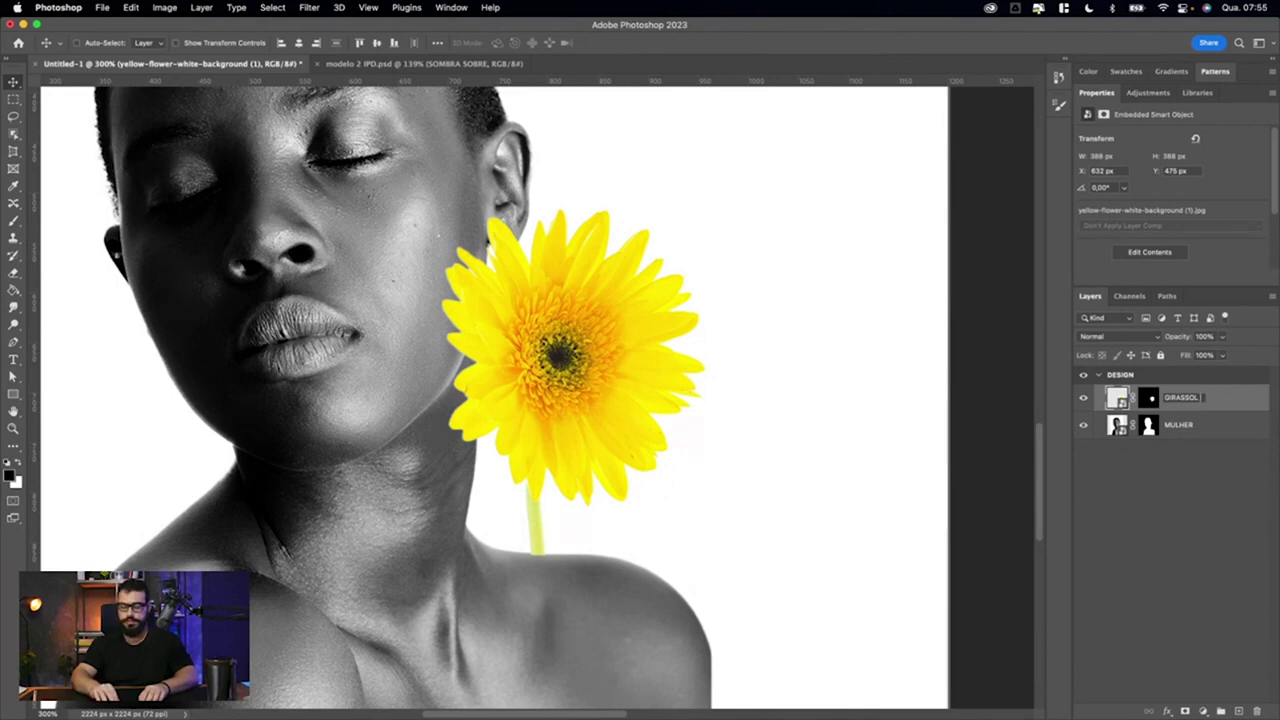
key("Return")
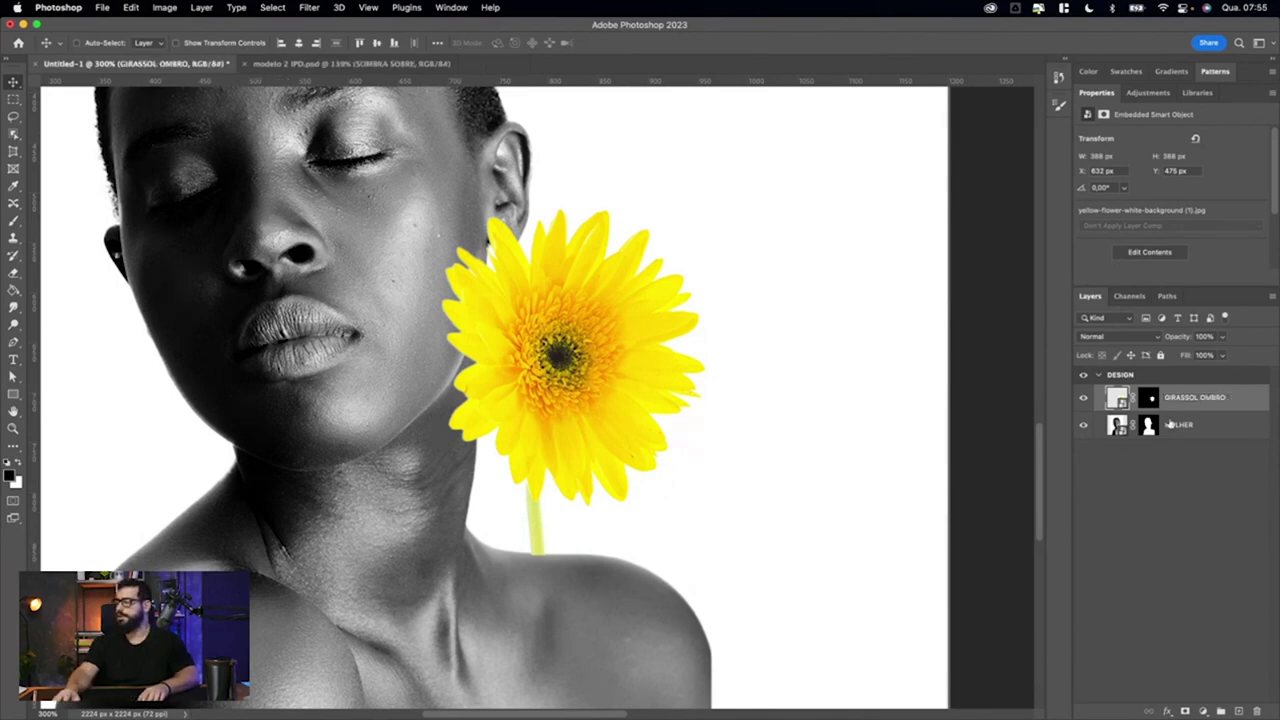
key("super+shift+n")
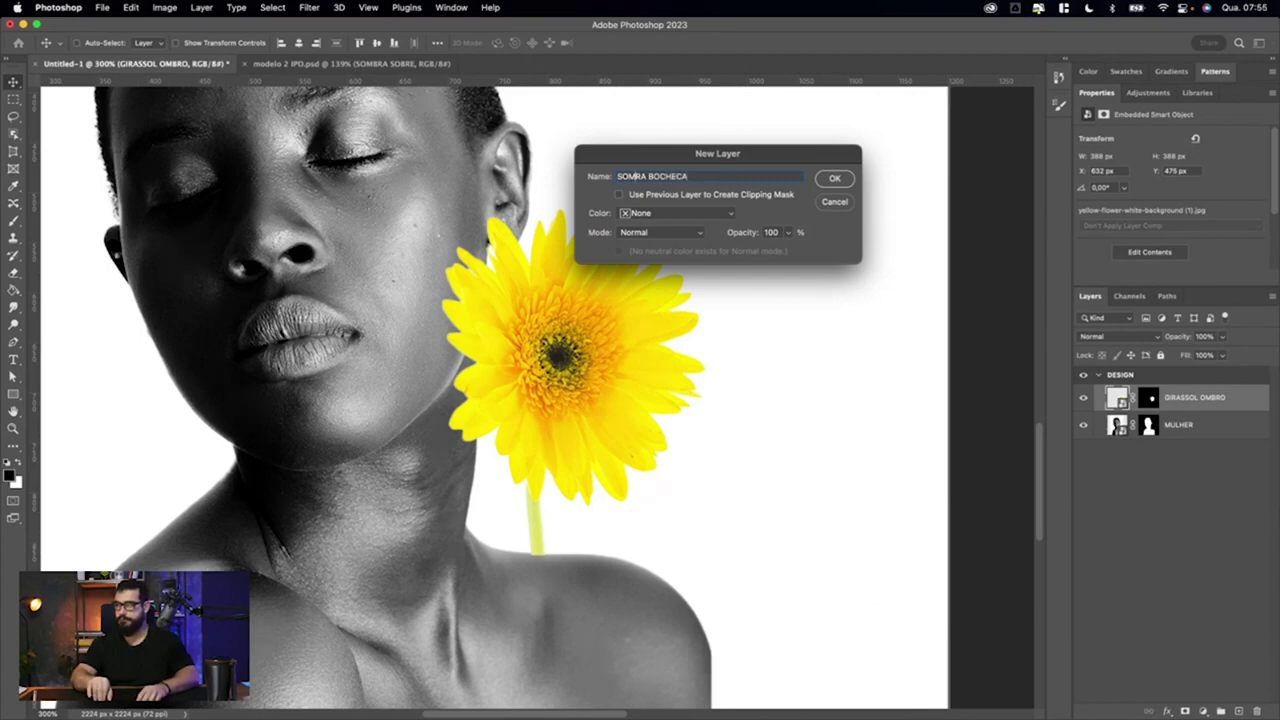
Step: Create the SOMBRA BOCHECA layer and set up a soft round brush of about 150 px
key("Return")
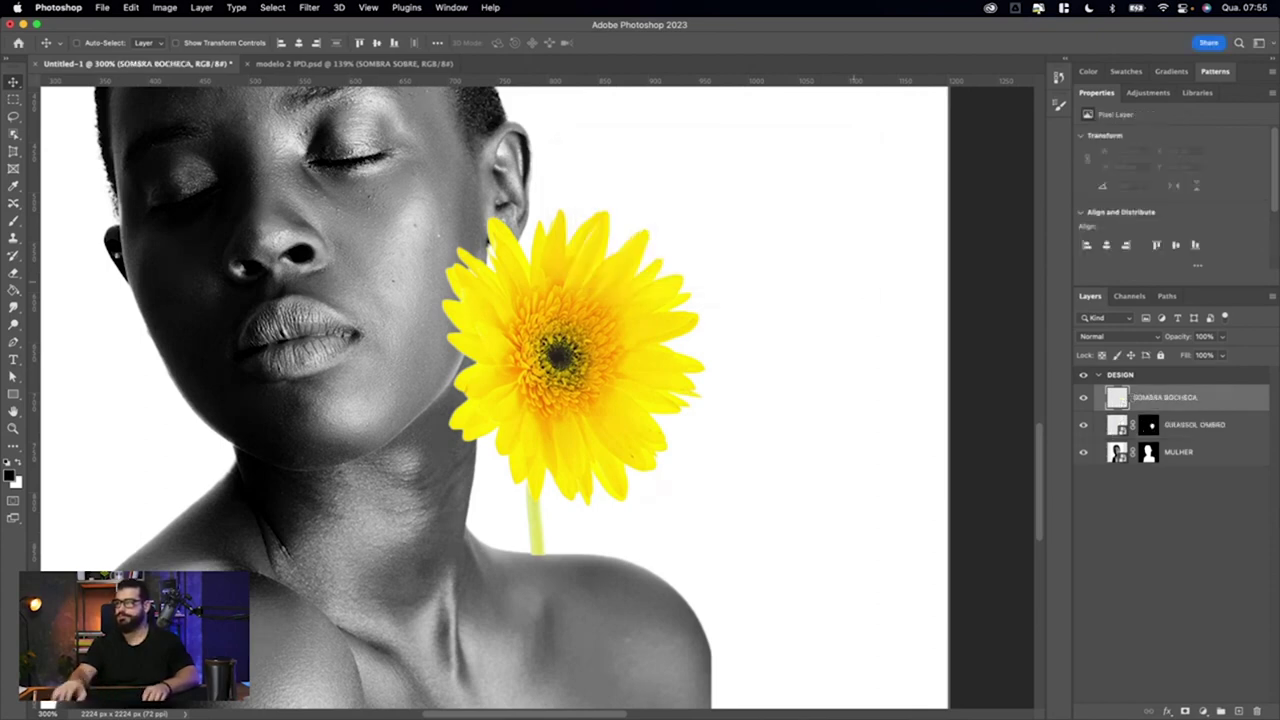
key("b")
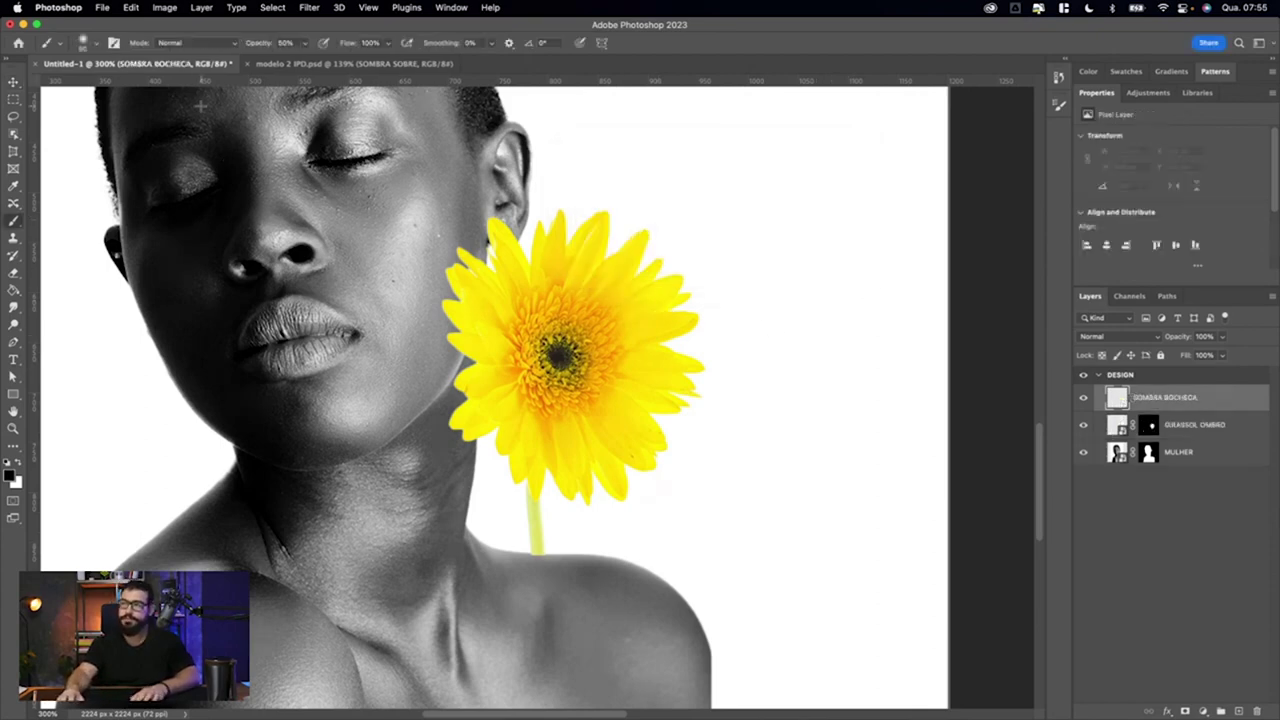
right_click(424, 197)
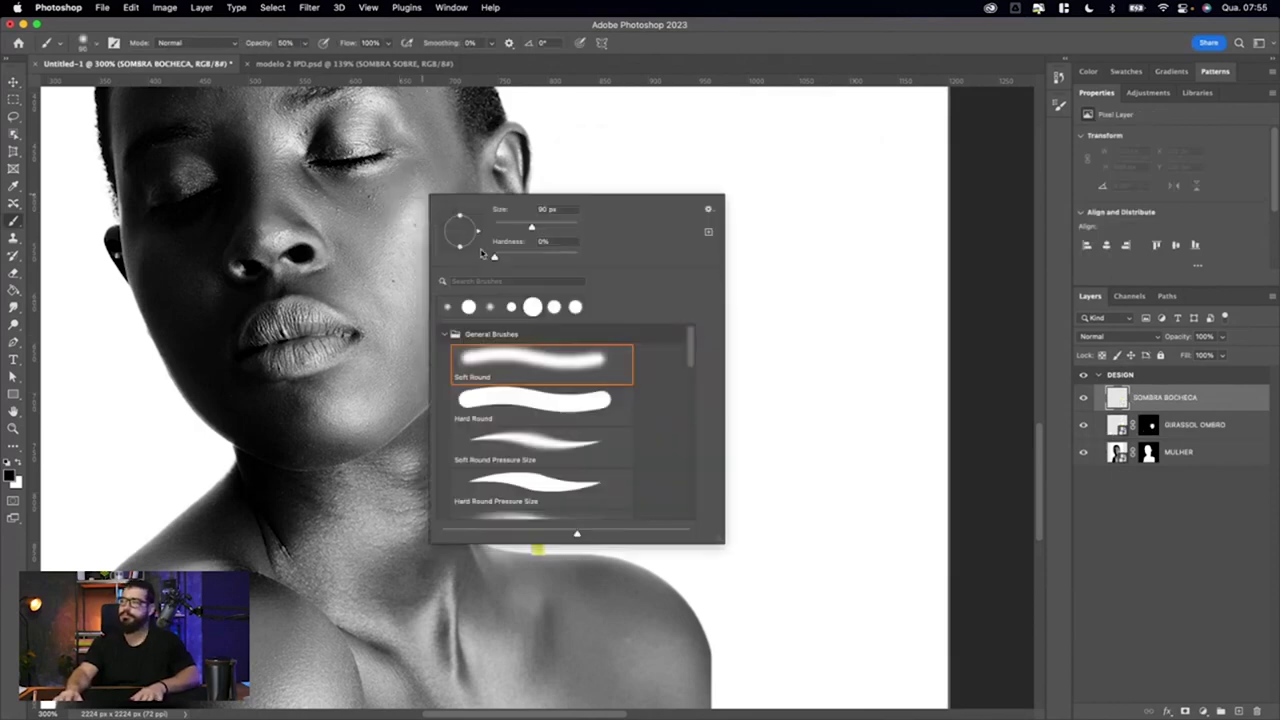
key("Return")
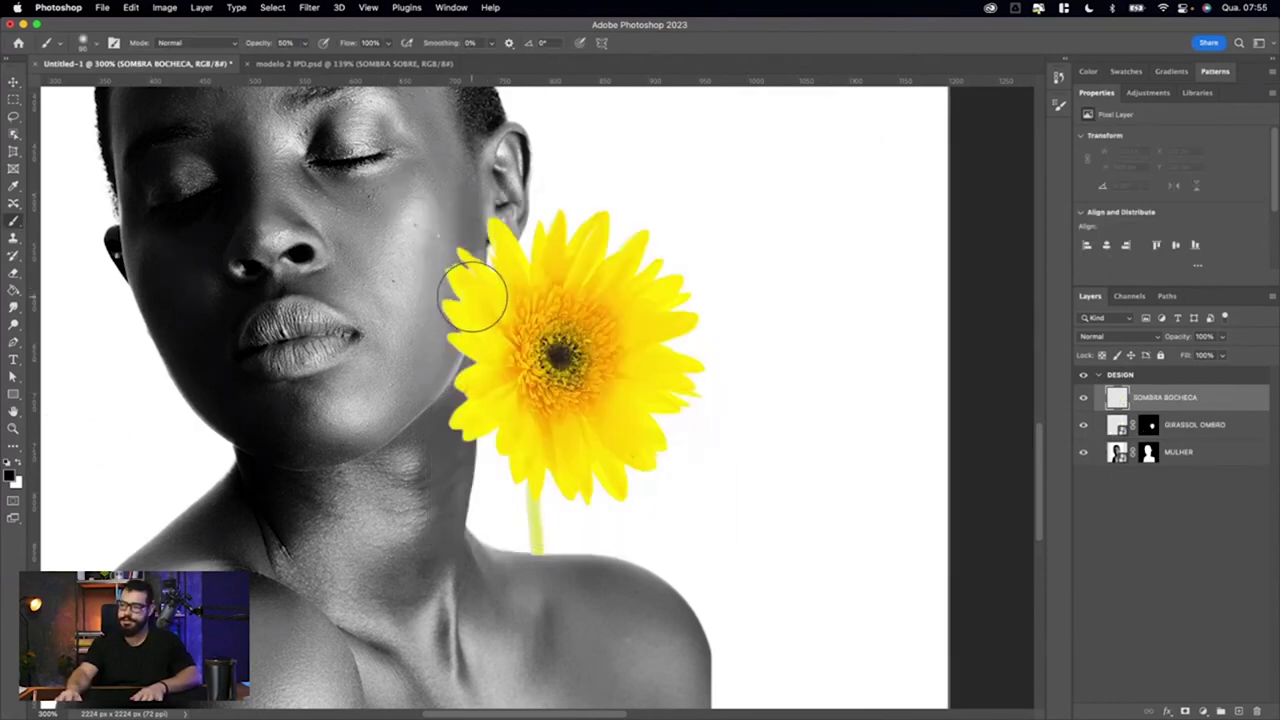
key("bracketright")
key("bracketright")
key("bracketright")
Step: Paint a soft black shadow over the gerbera's petals next to the cheek and jaw
mouse_move(499, 316)
left_mouse_down()
mouse_move(480, 340)
mouse_move(477, 393)
mouse_move(457, 400)
left_mouse_up()
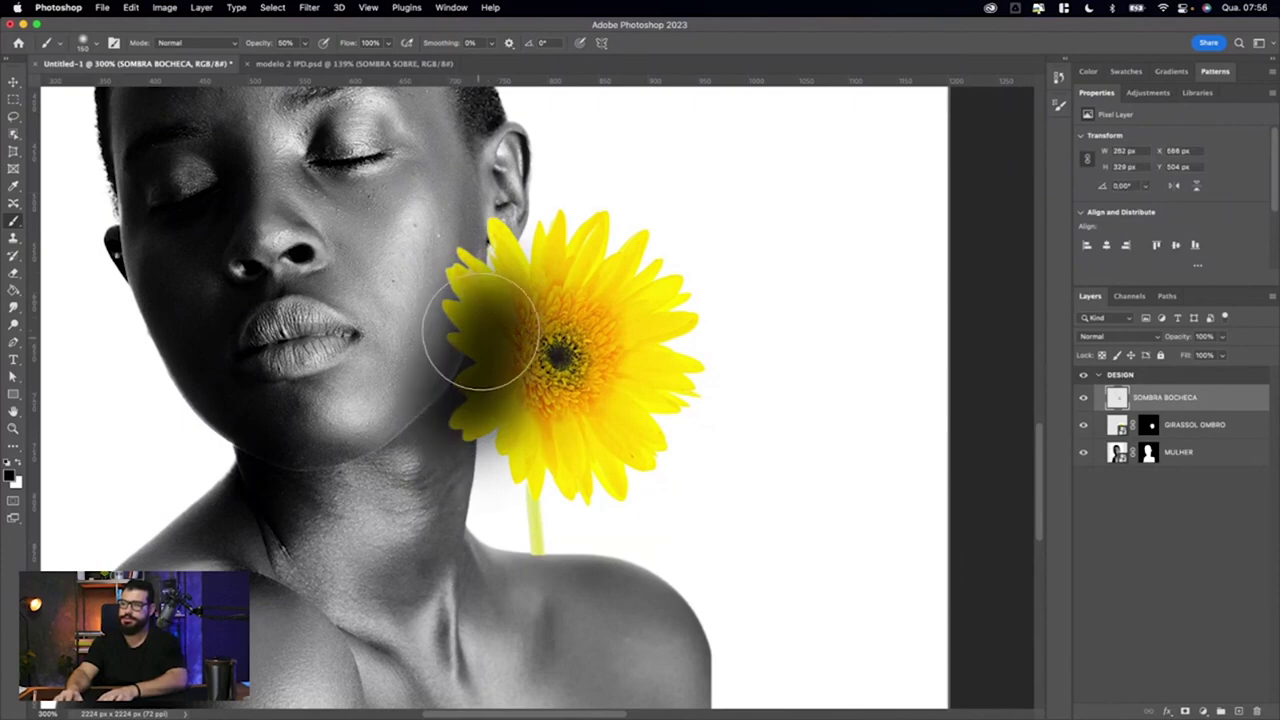
left_click_drag(477, 329, 477, 312)
key("ctrl+z")
left_click_drag(480, 266, 503, 333)
key("v")
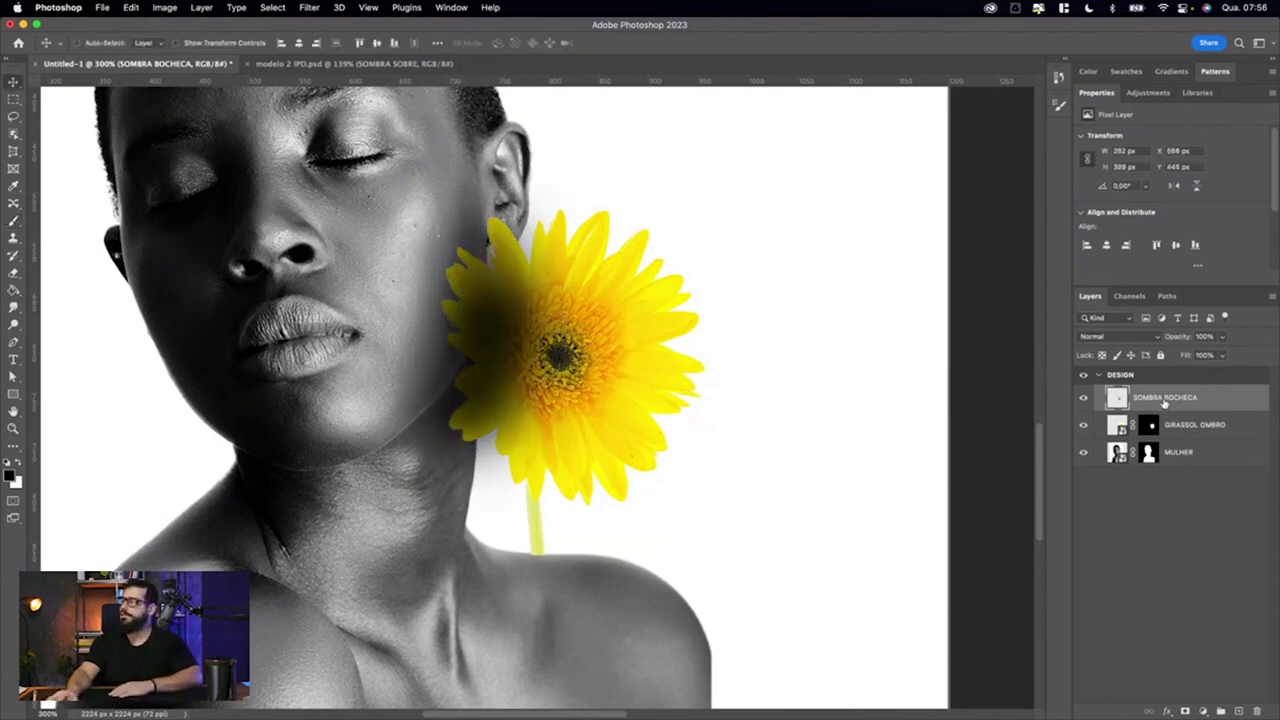
Step: Move SOMBRA BOCHECA below GIRASSOL OMBRO, shift it slightly left, and add a layer mask
left_click_drag(1165, 400, 1163, 447)
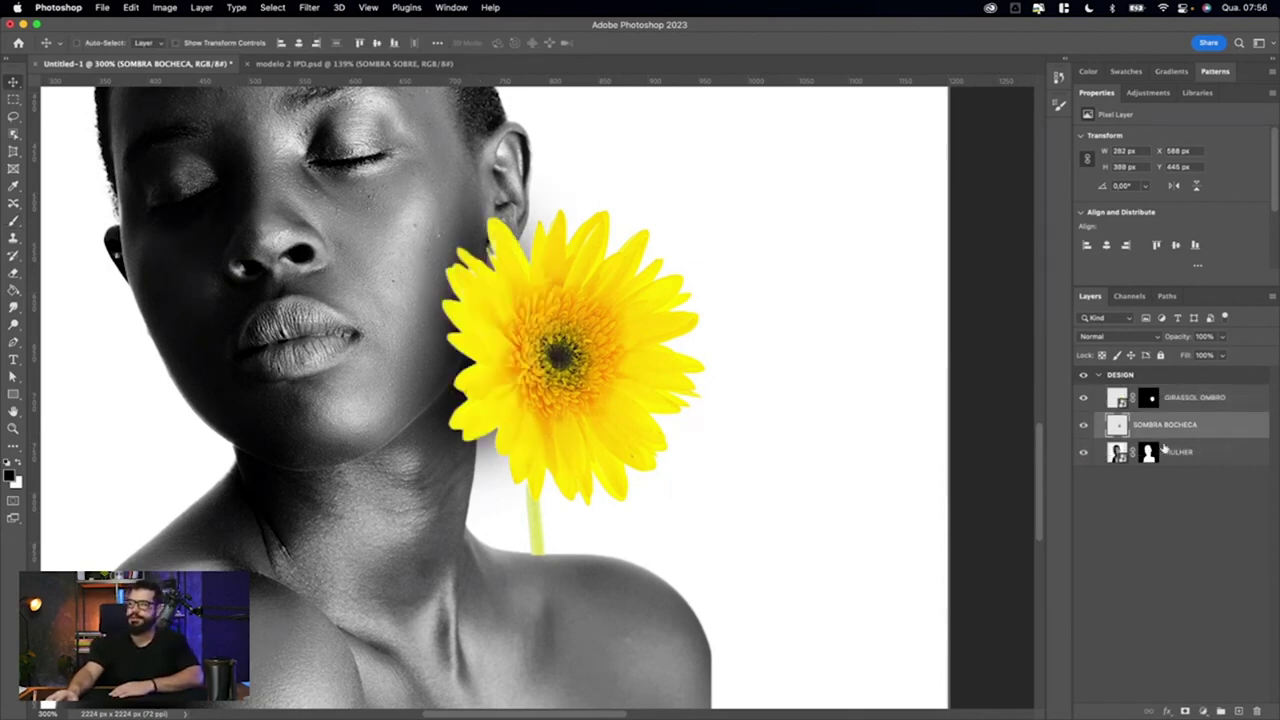
left_click_drag(490, 370, 468, 364)
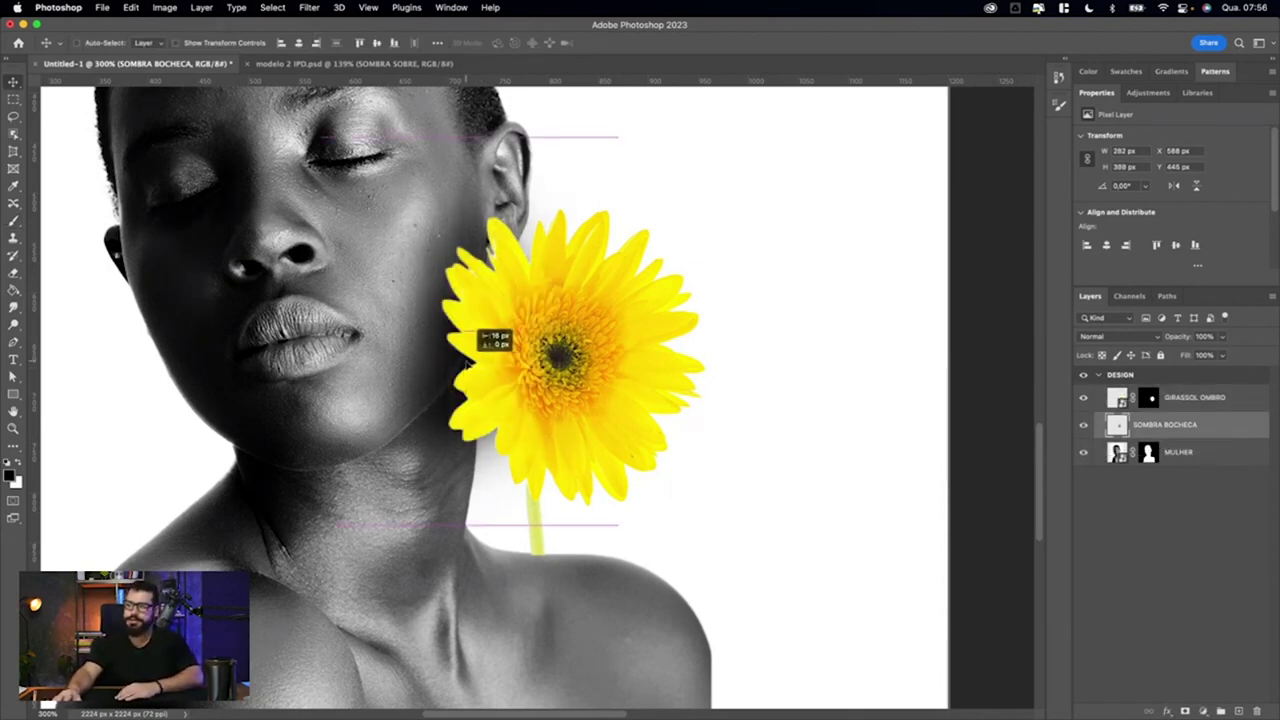
key("z")
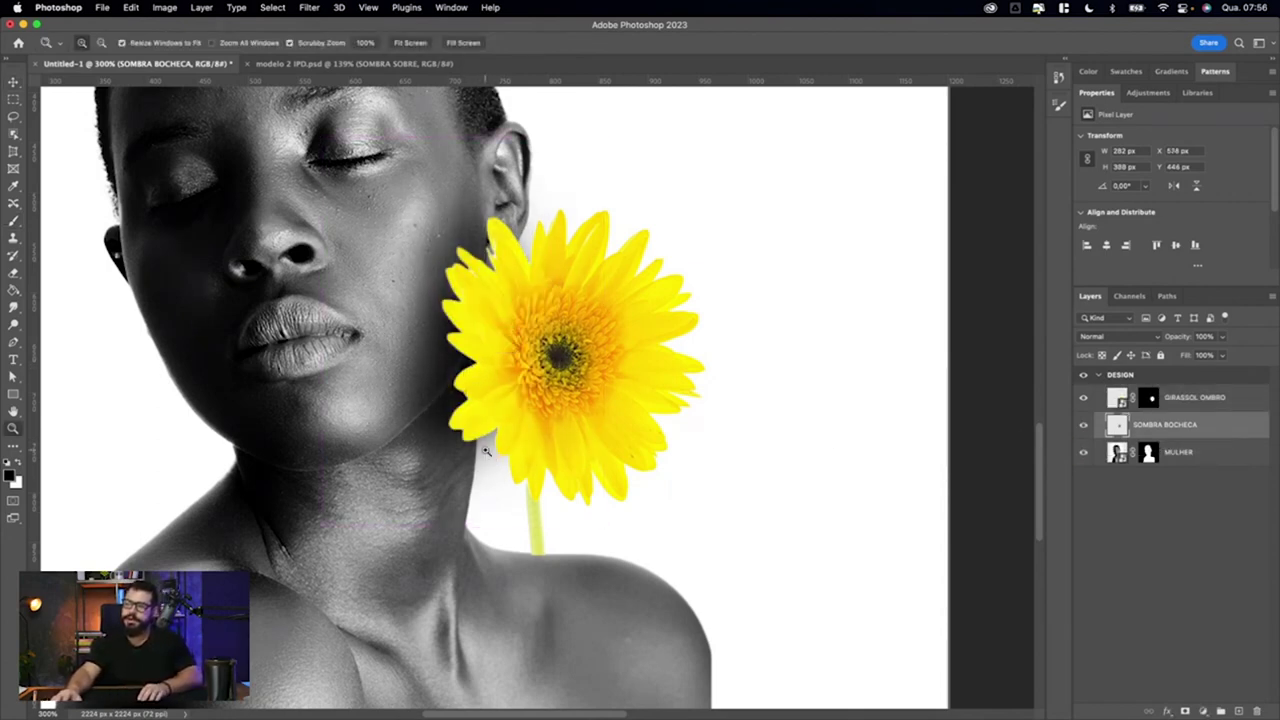
left_click_drag(487, 425, 538, 431)
key("v")
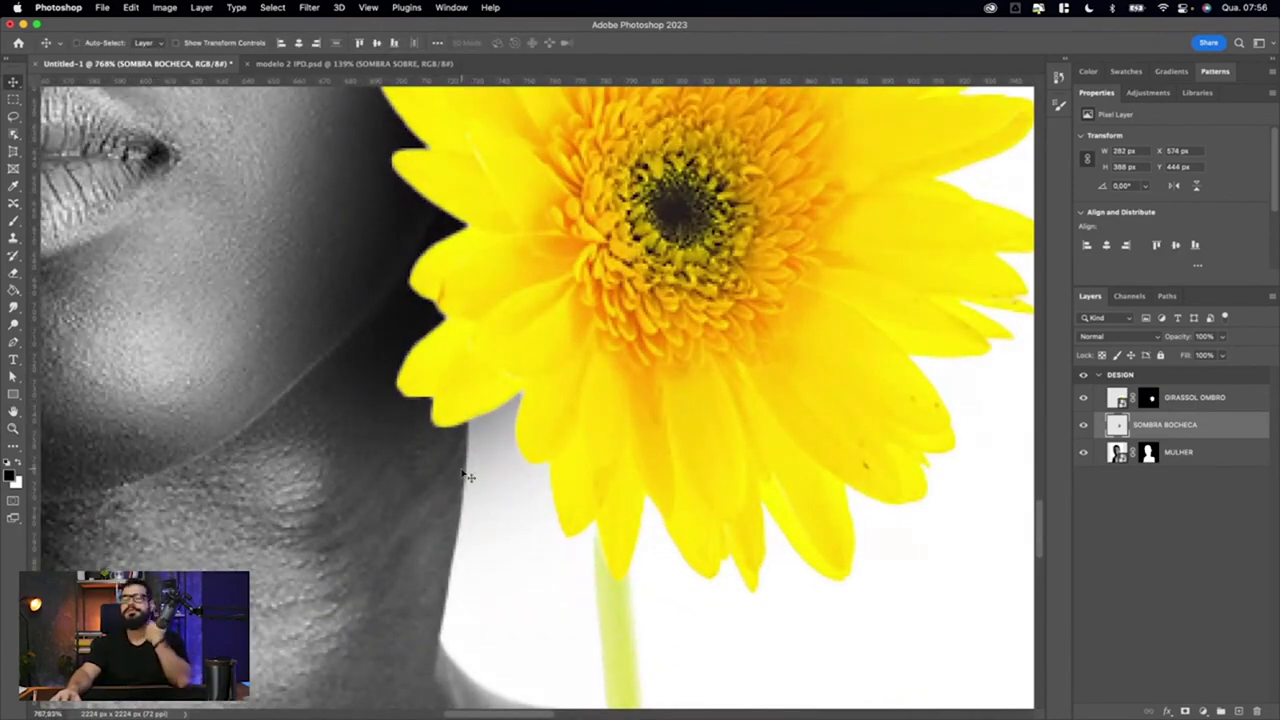
key("super+minus")
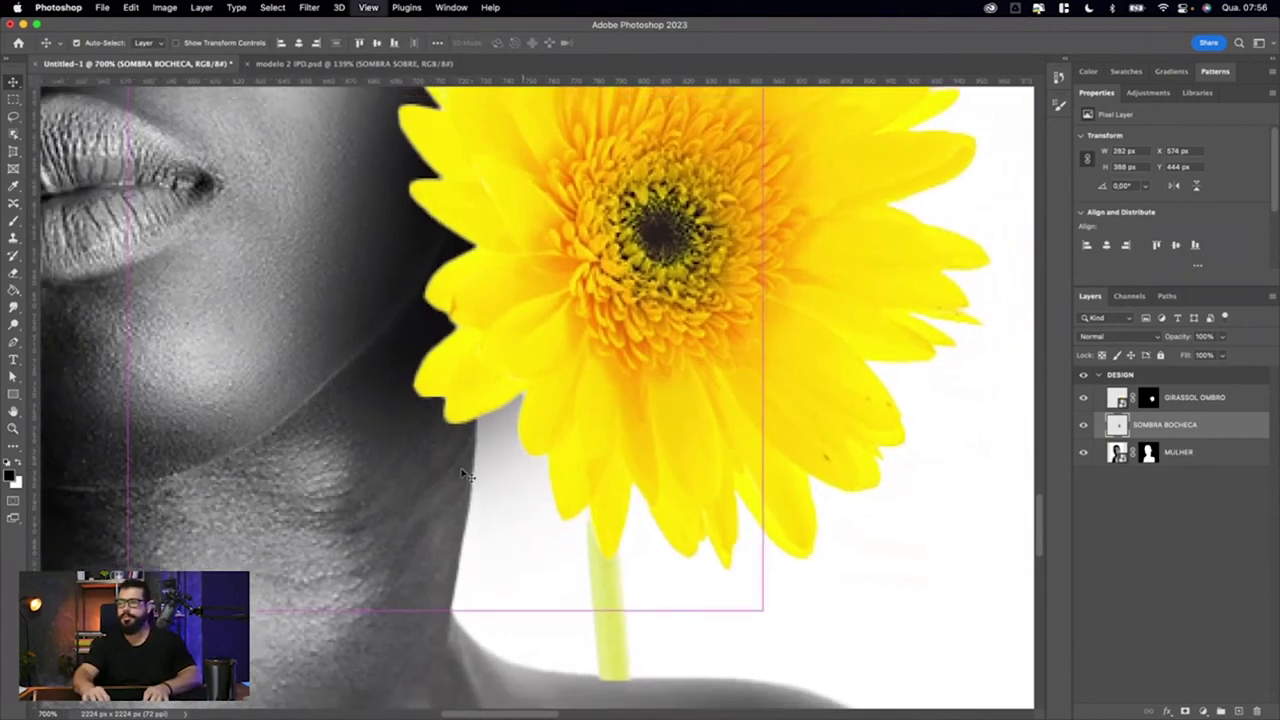
key("super+minus")
key("super+minus")
key("super+minus")
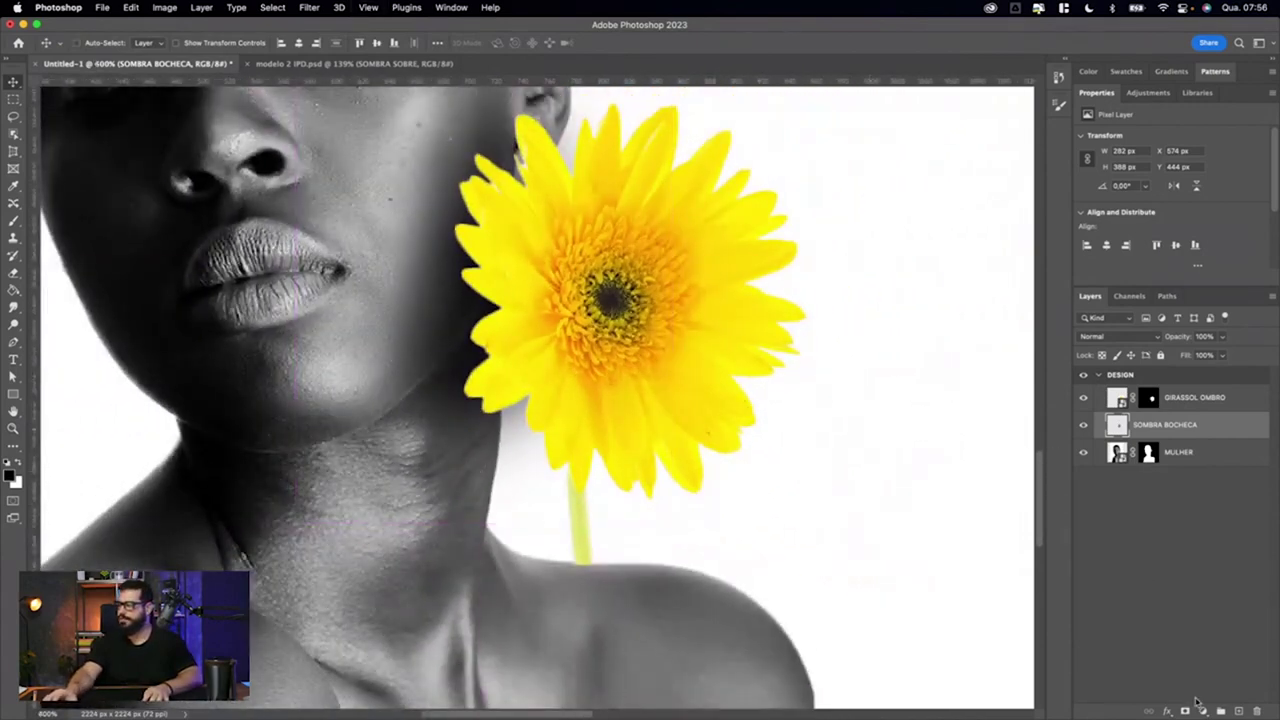
left_click(1185, 711)
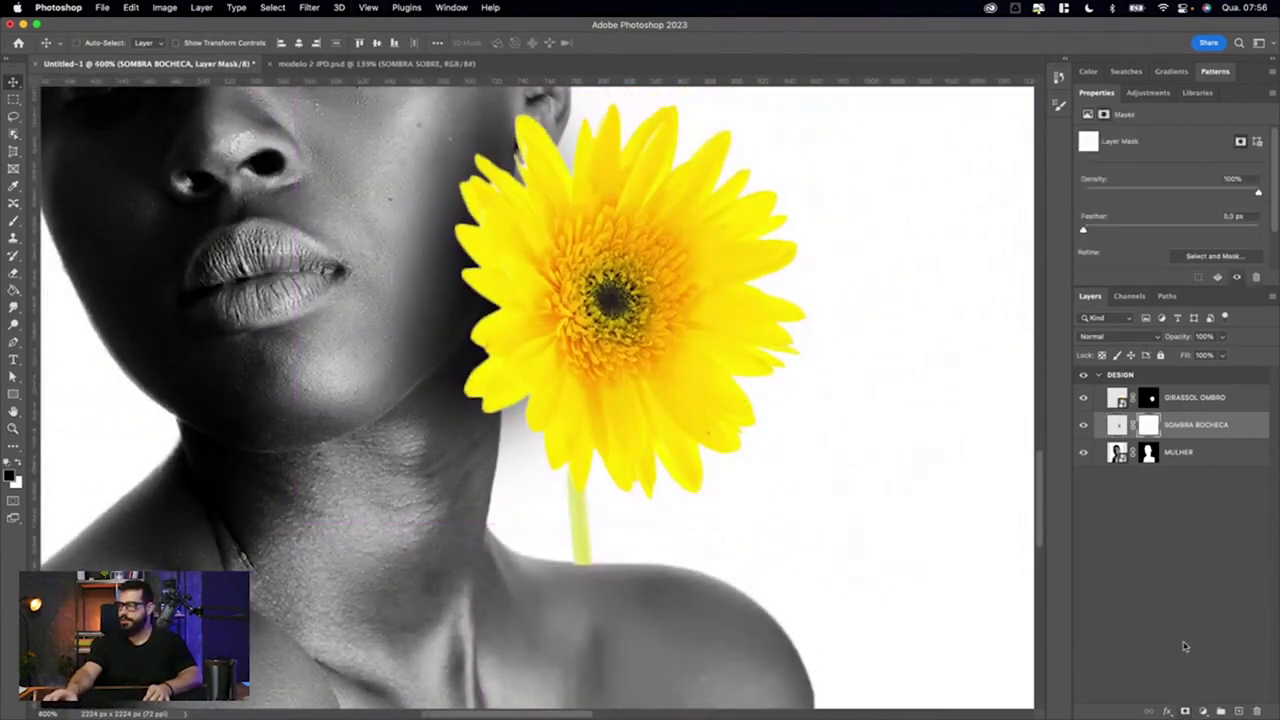
Step: Mask out cheek shadow along the lower-left petal edge with a small brush
key("b")
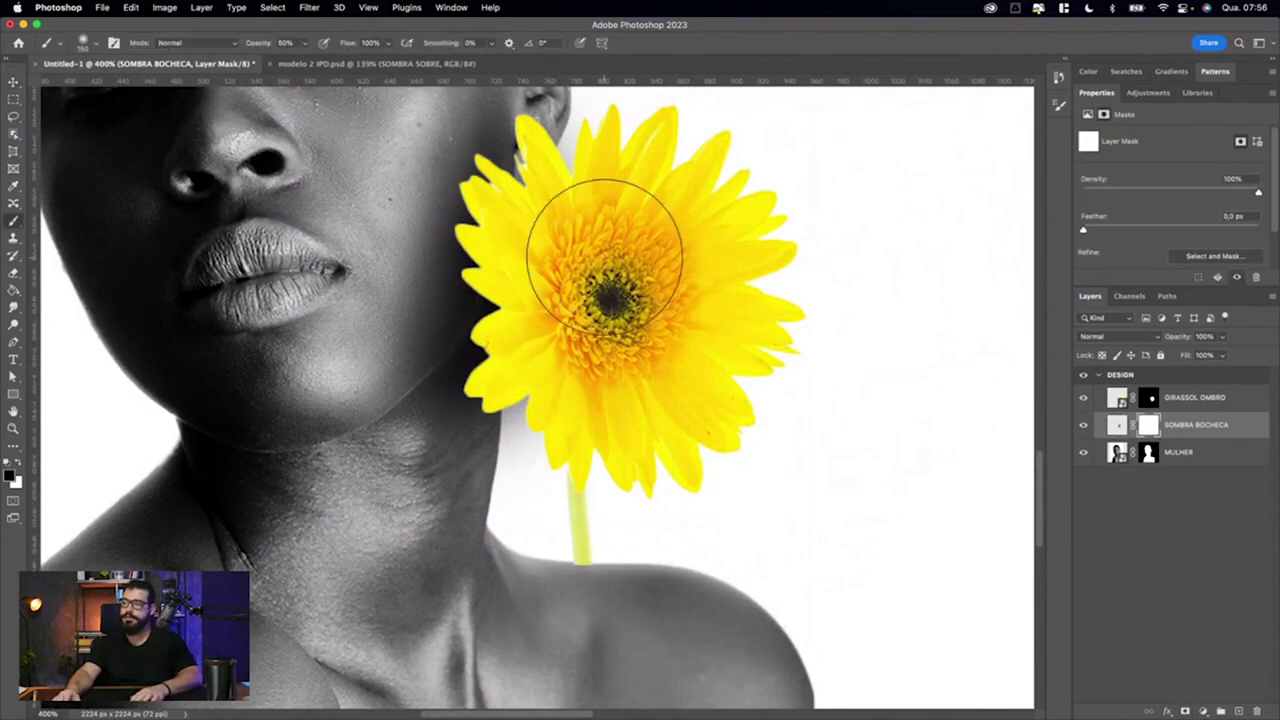
right_click(609, 258)
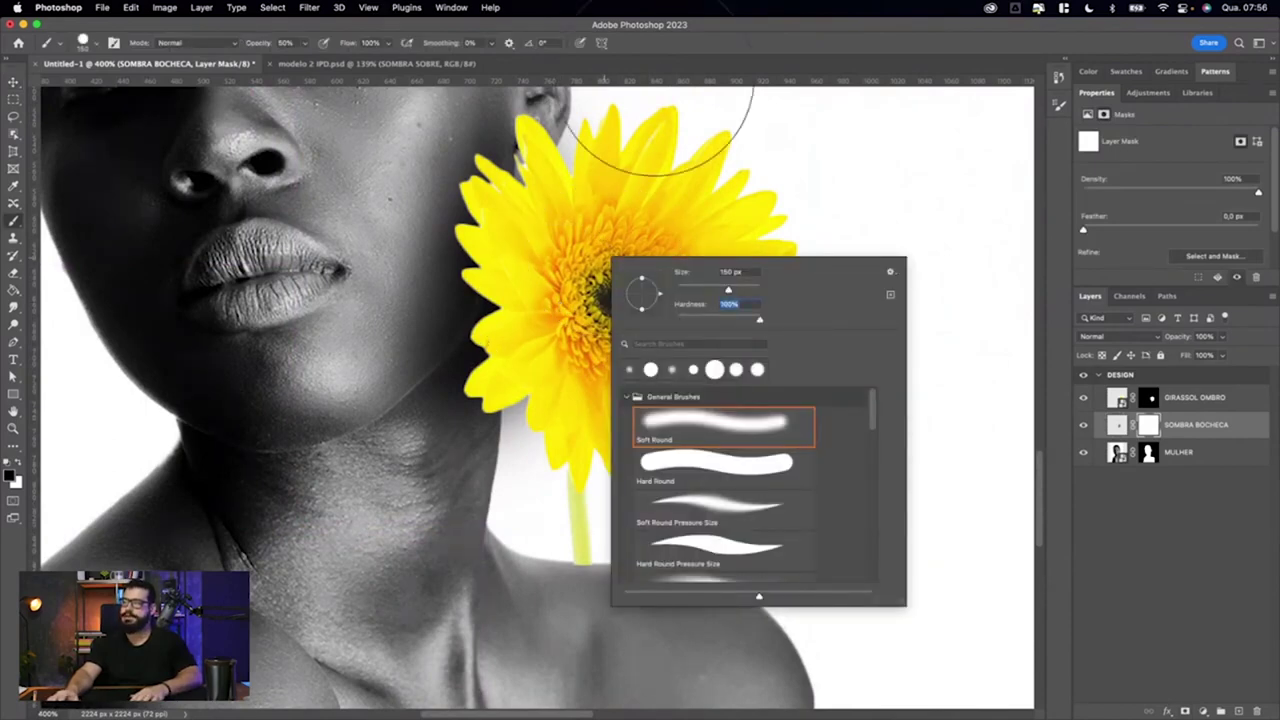
key("Return")
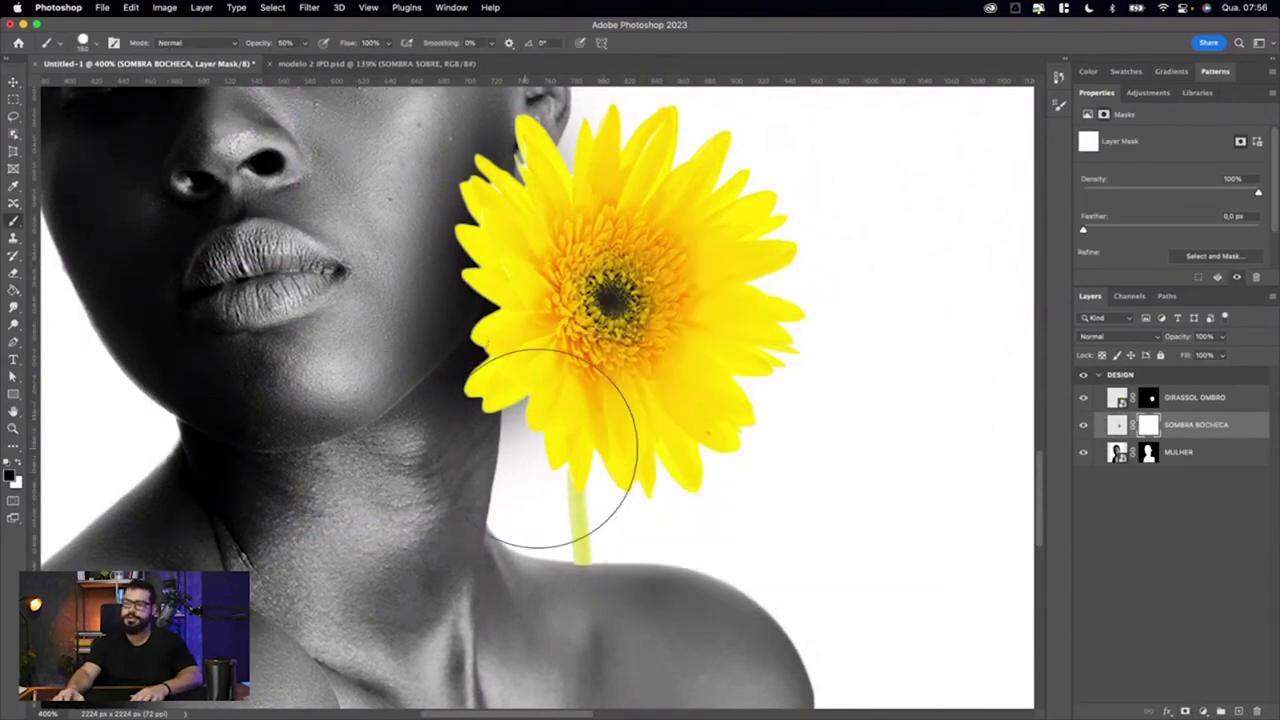
key("bracketleft")
key("bracketleft")
key("bracketleft")
key("bracketleft")
key("bracketleft")
key("bracketleft")
left_click_drag(527, 440, 533, 385)
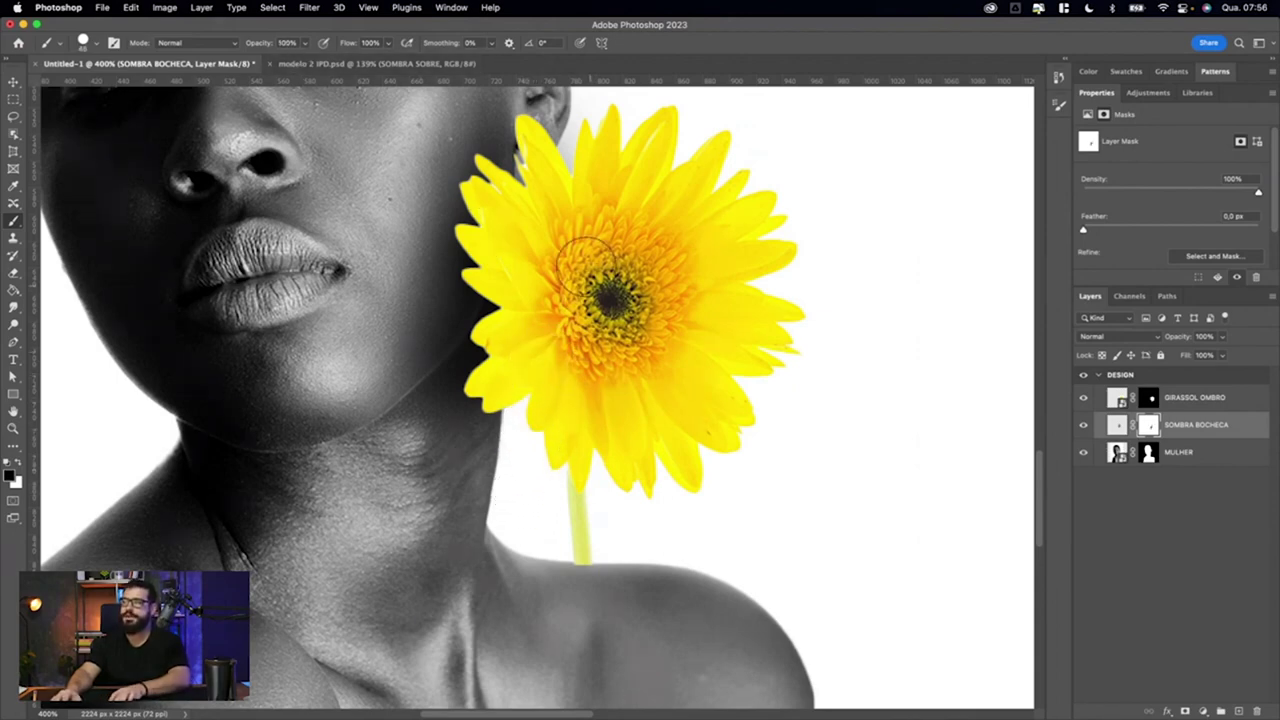
scroll(587, 262, "up", 3)
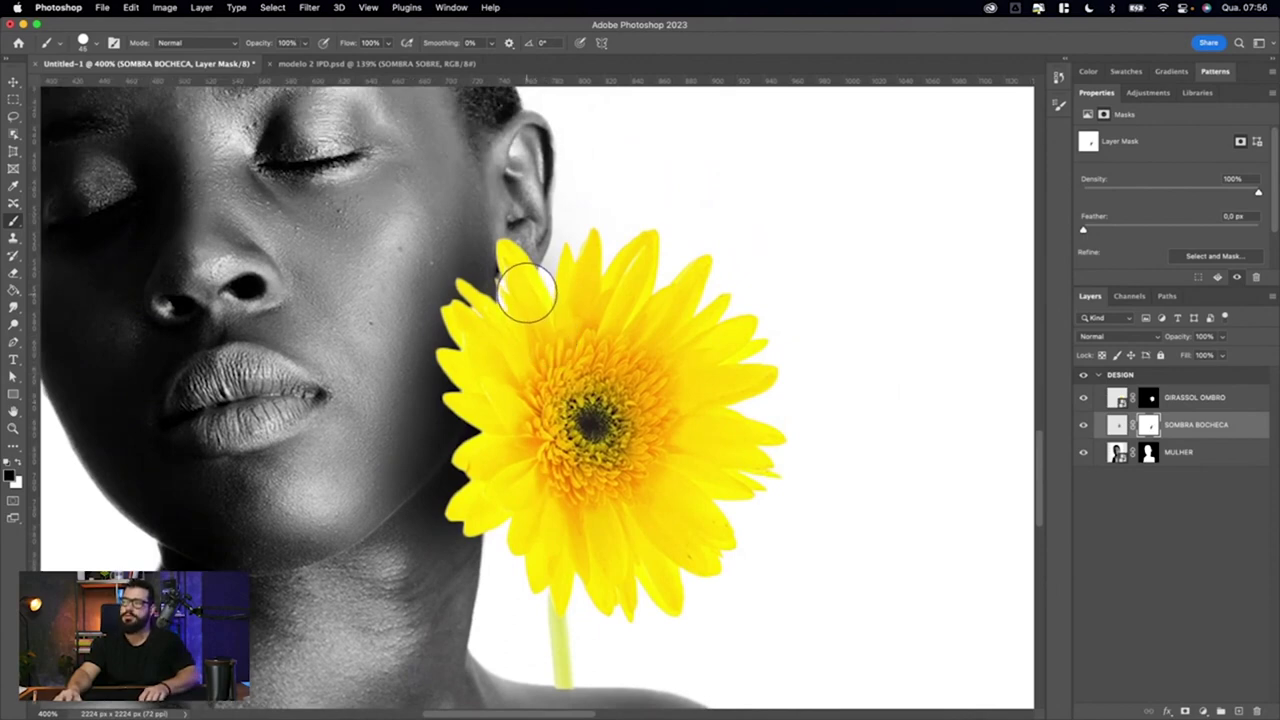
Step: Zoom closer on the upper-left petal edges with a smaller brush and select the GIRASSOL OMBRO mask
left_click_drag(530, 290, 576, 328)
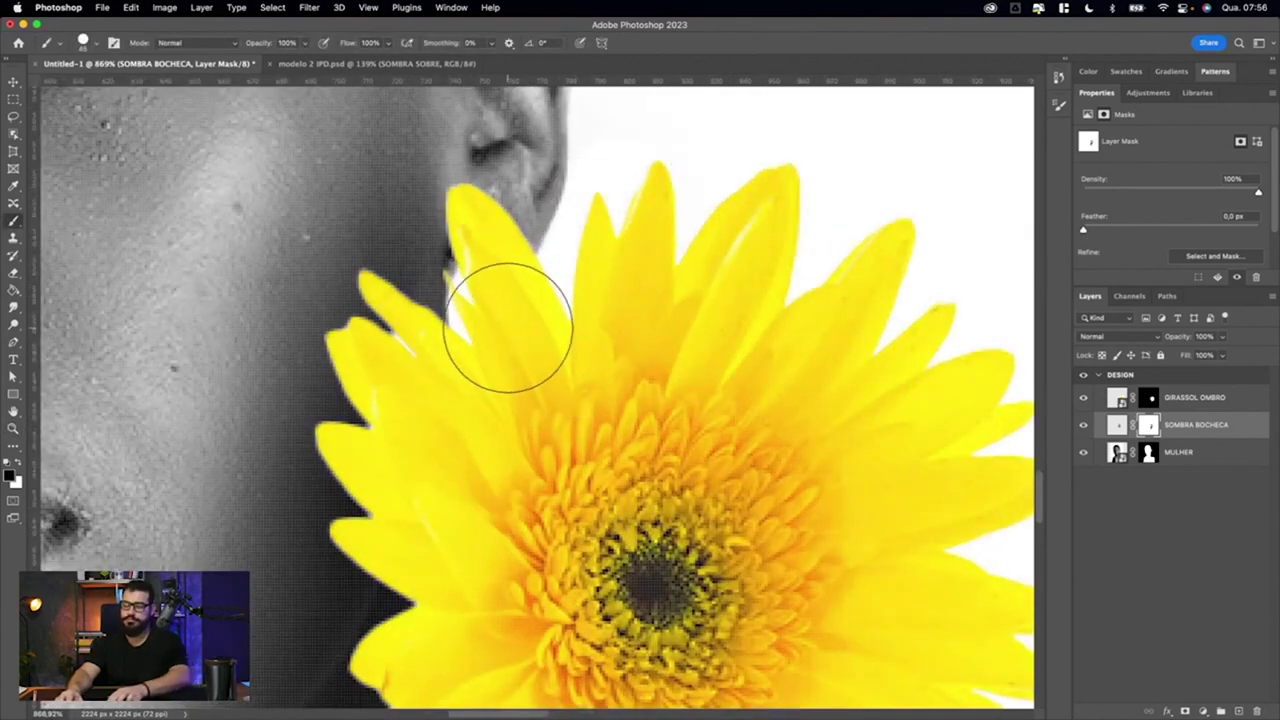
key("bracketleft")
key("bracketleft")
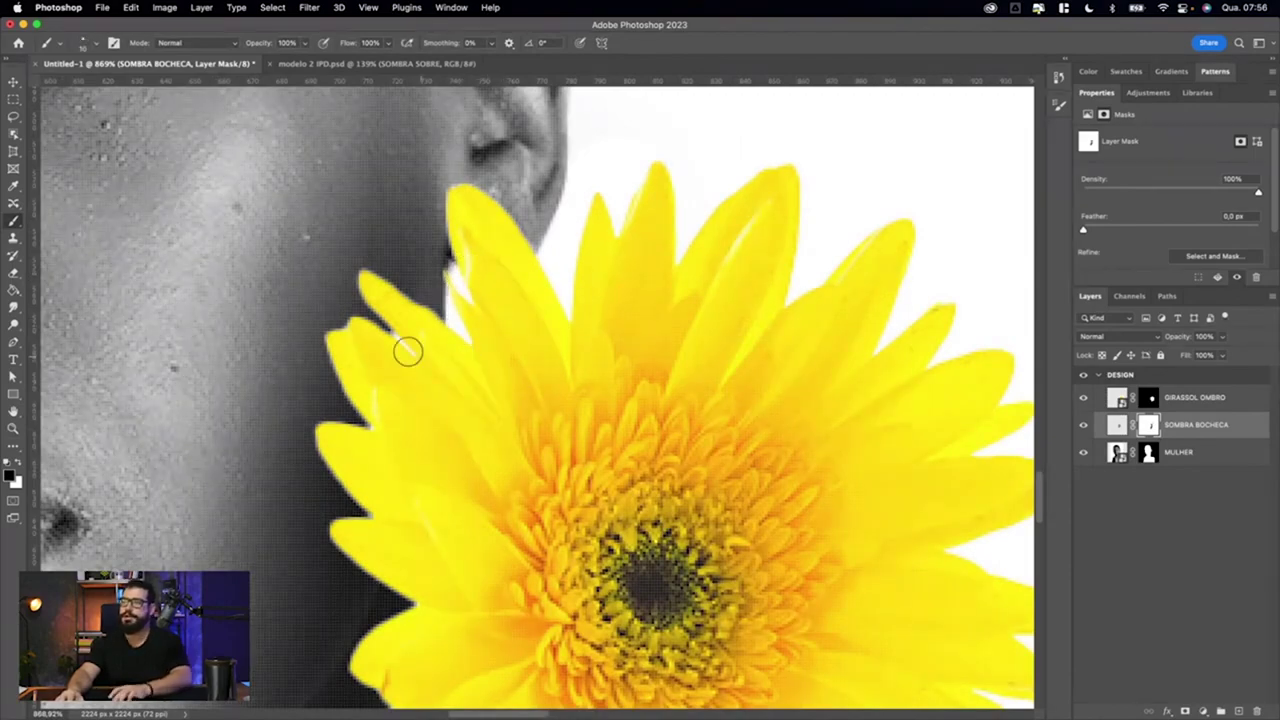
left_click_drag(400, 345, 922, 394)
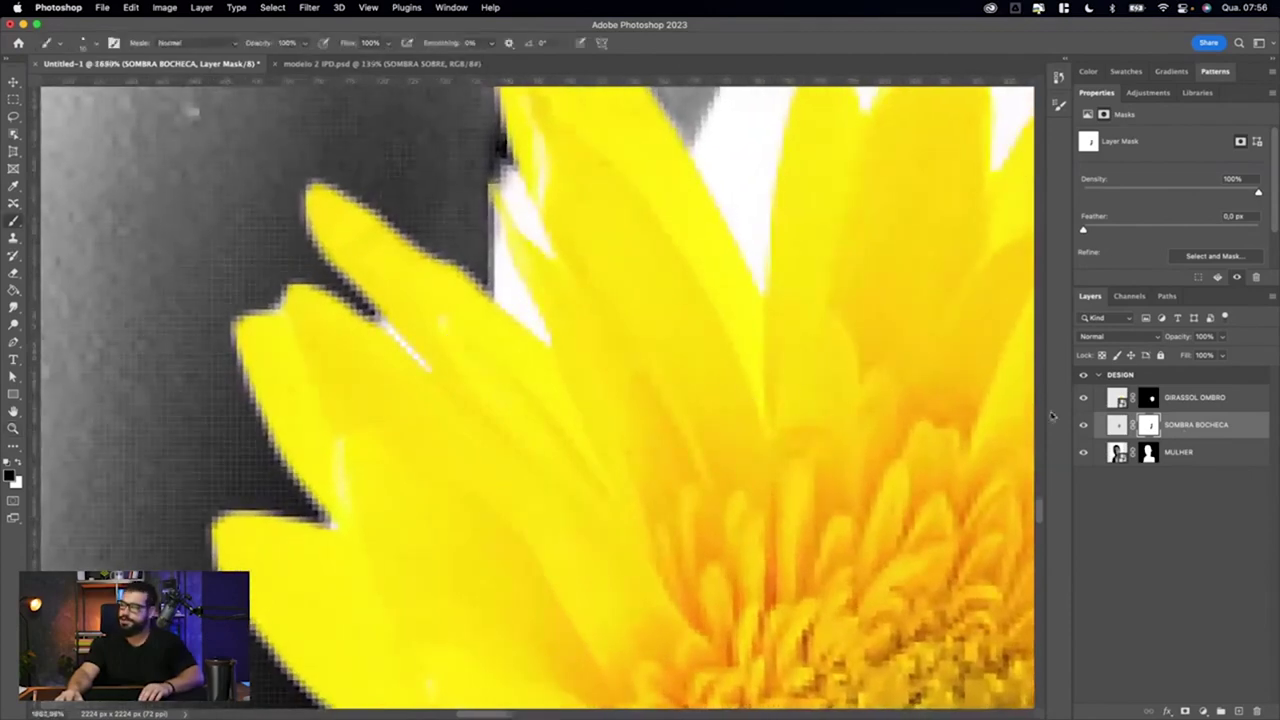
left_click(1150, 398)
left_click_drag(409, 337, 433, 335)
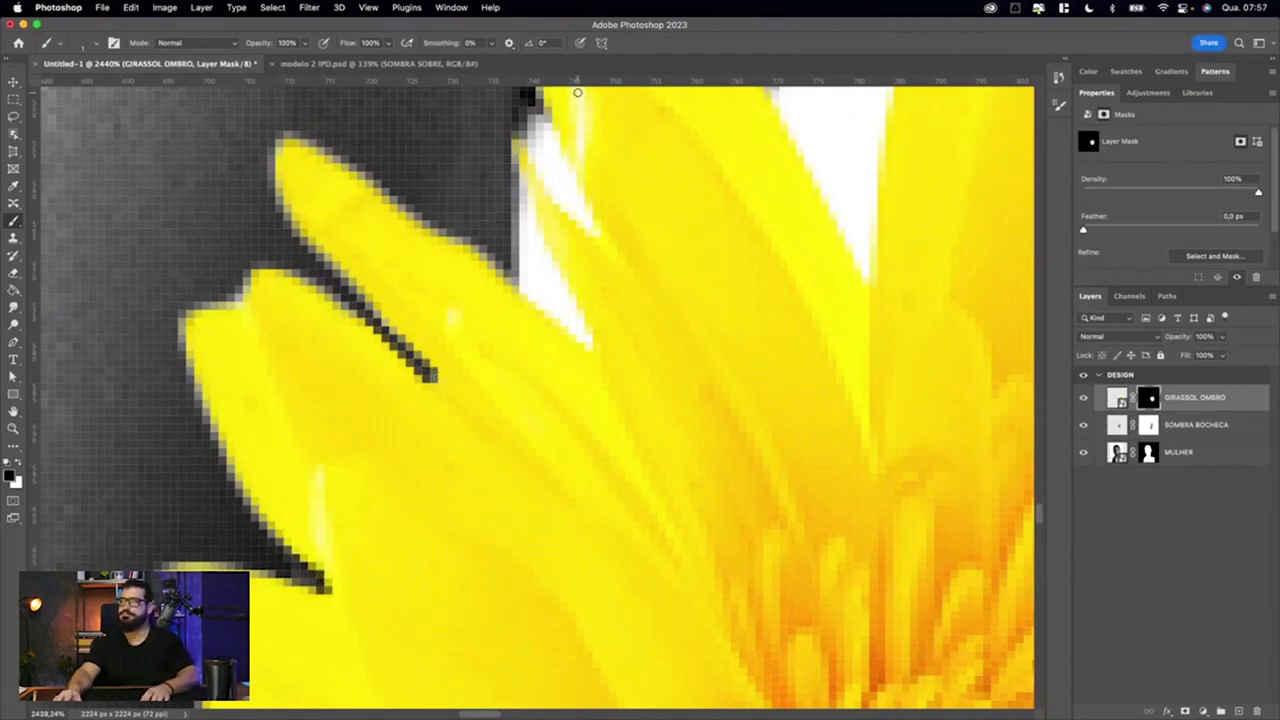
Step: Fit the portrait on screen, compare the shadow on and off, and set SOMBRA BOCHECA opacity to 85%
key("ctrl+0")
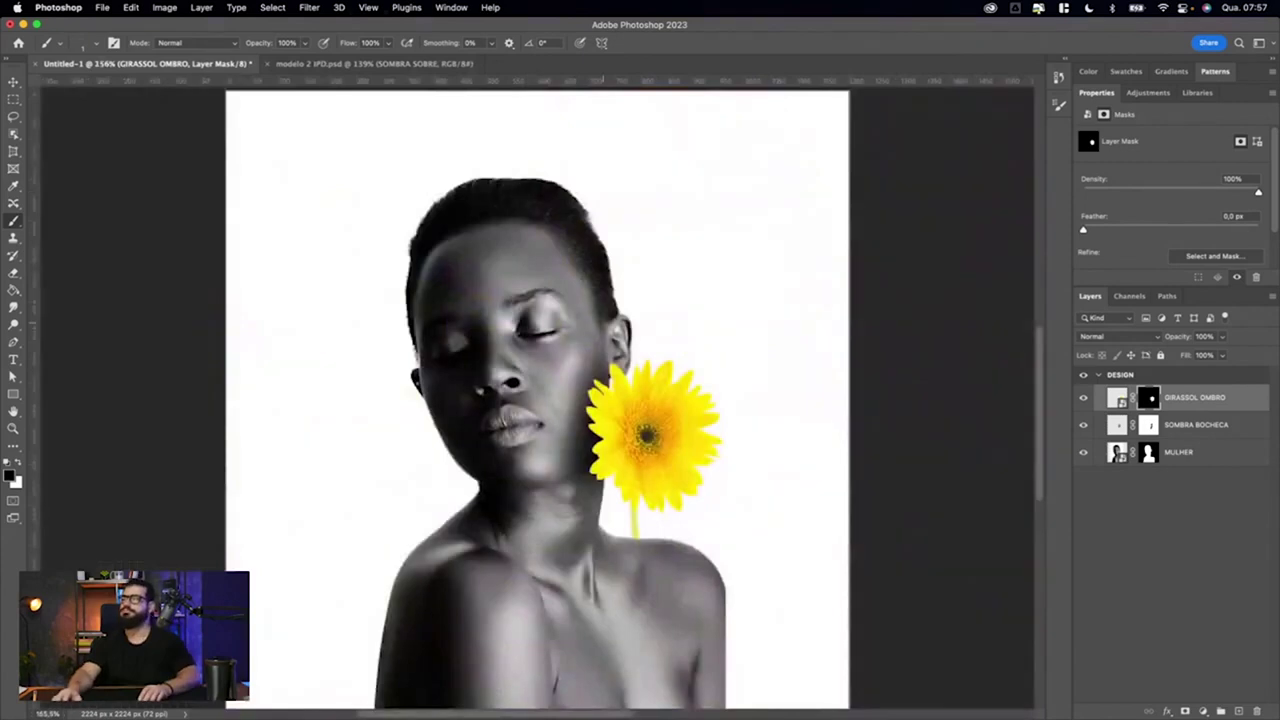
key("v")
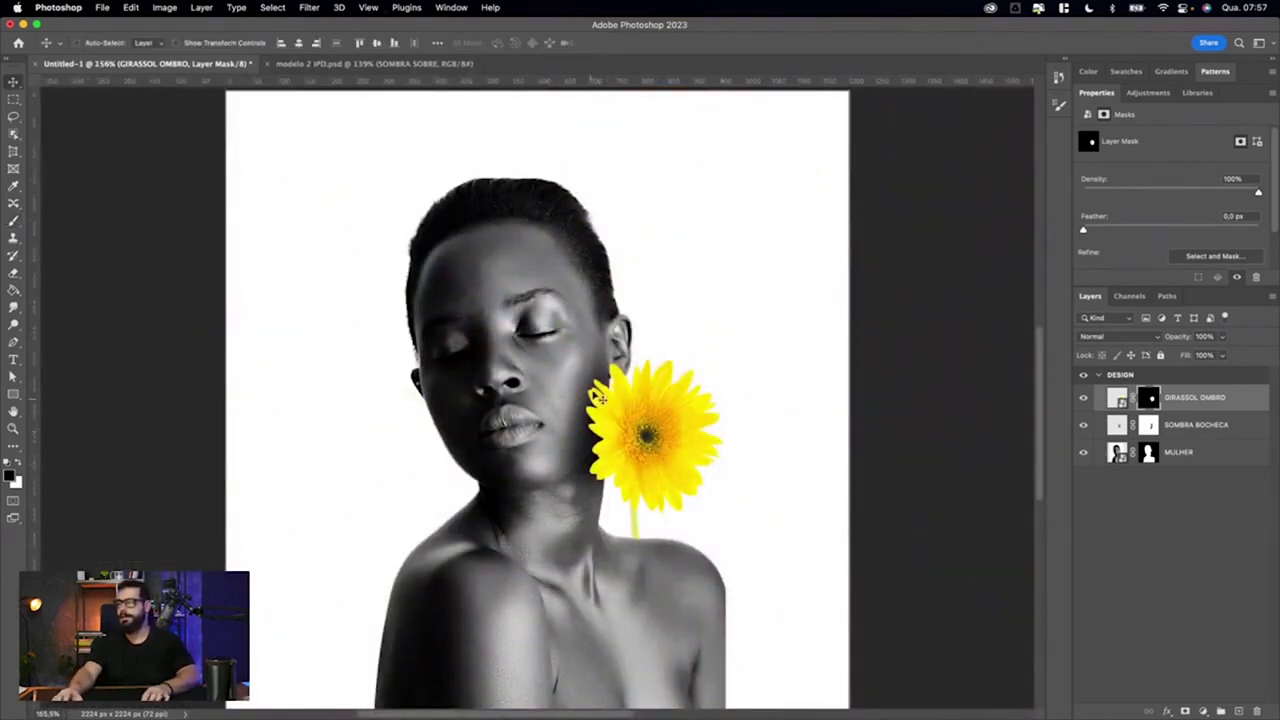
left_click(1082, 425)
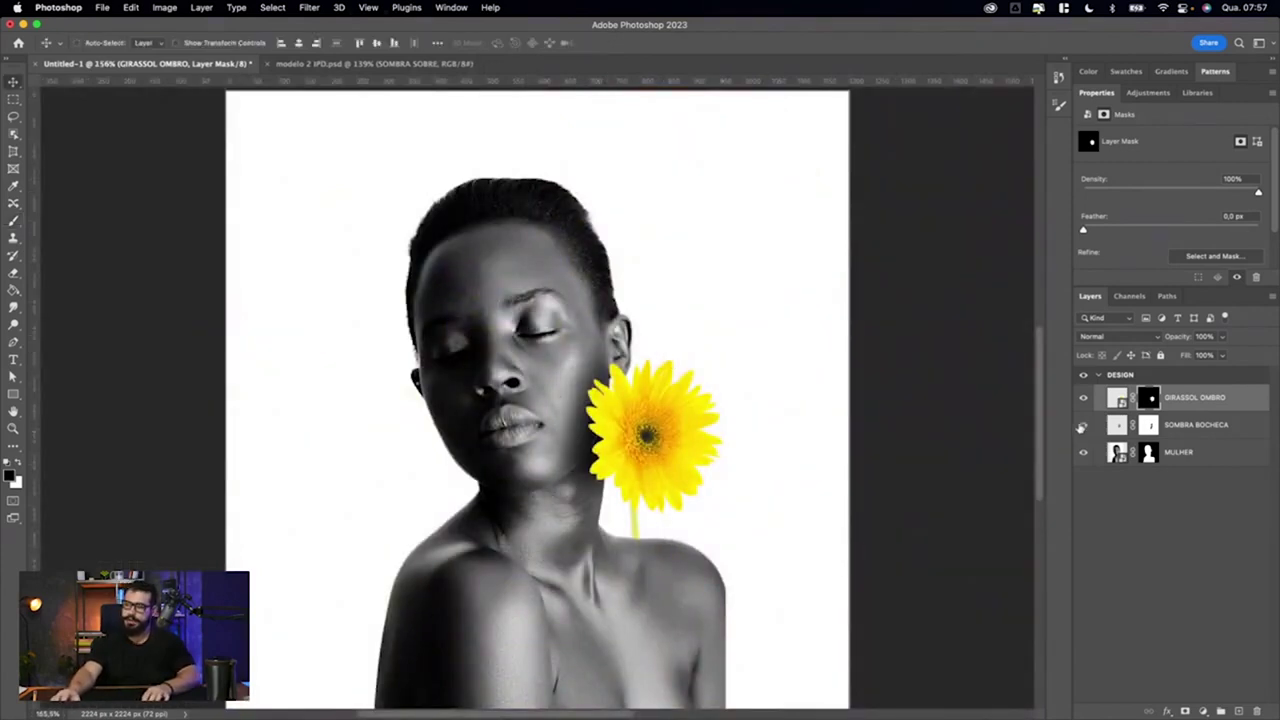
left_click(1220, 424)
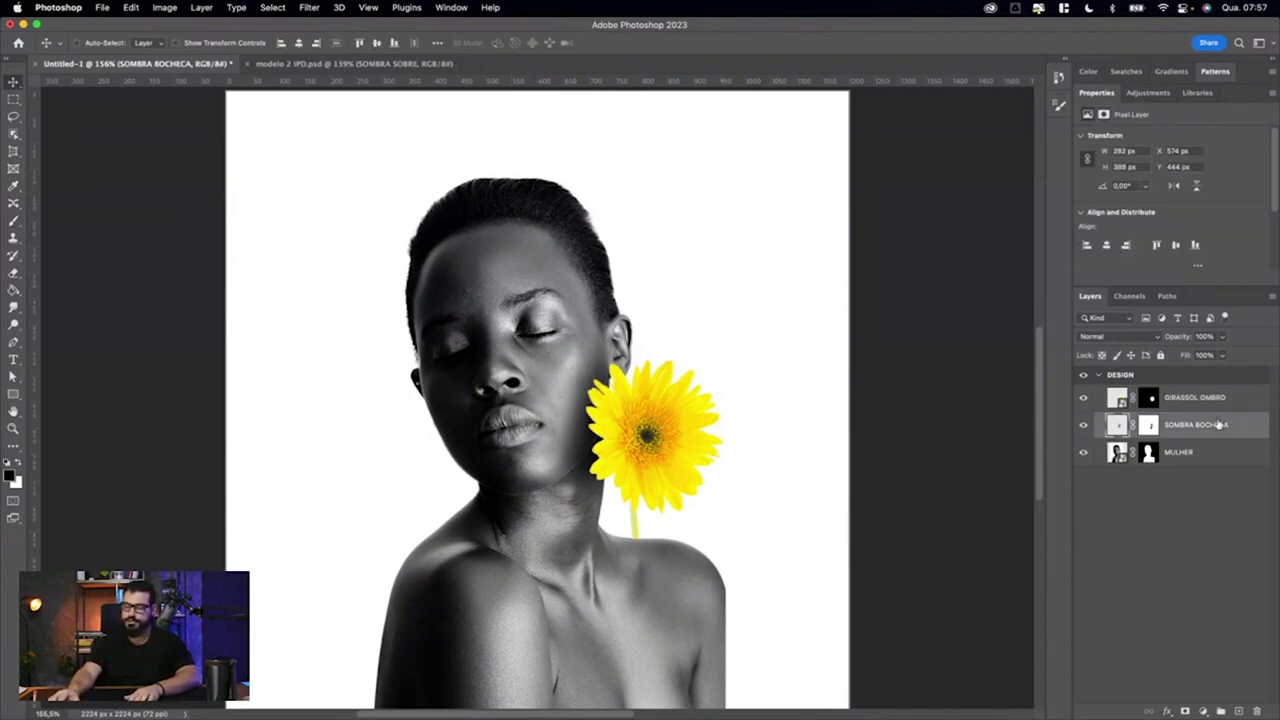
key("1")
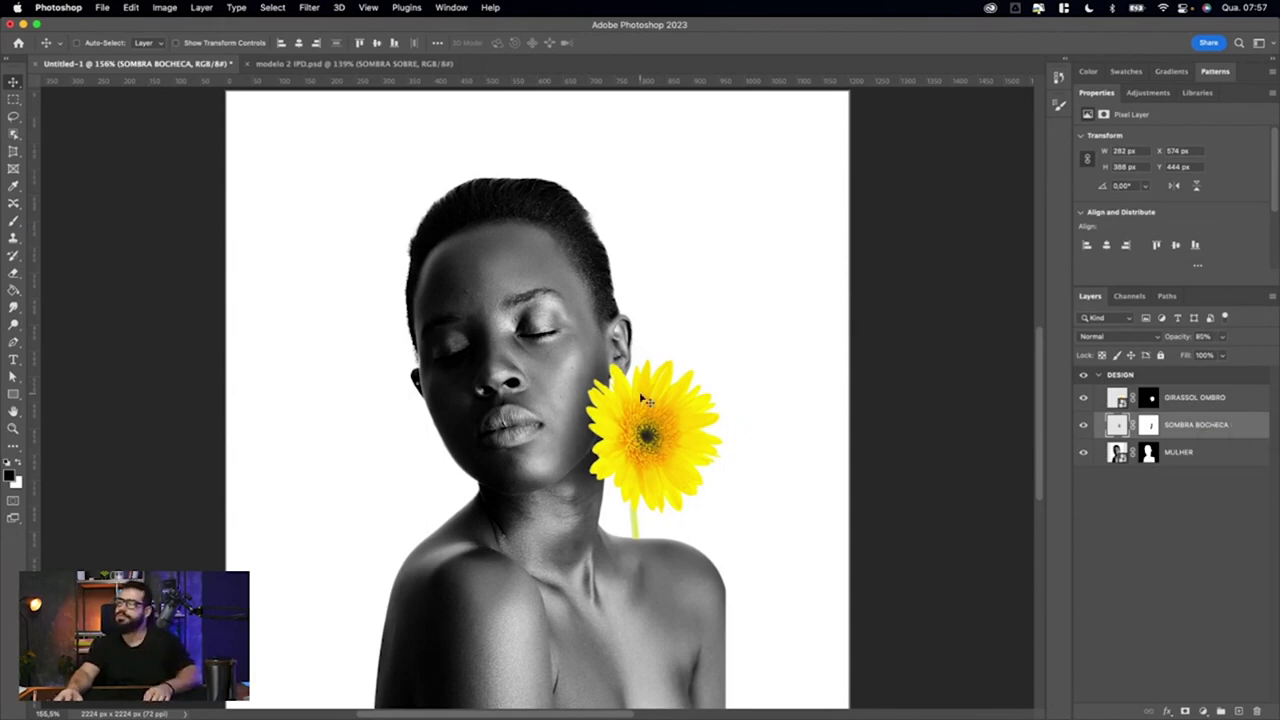
key("ctrl+s")
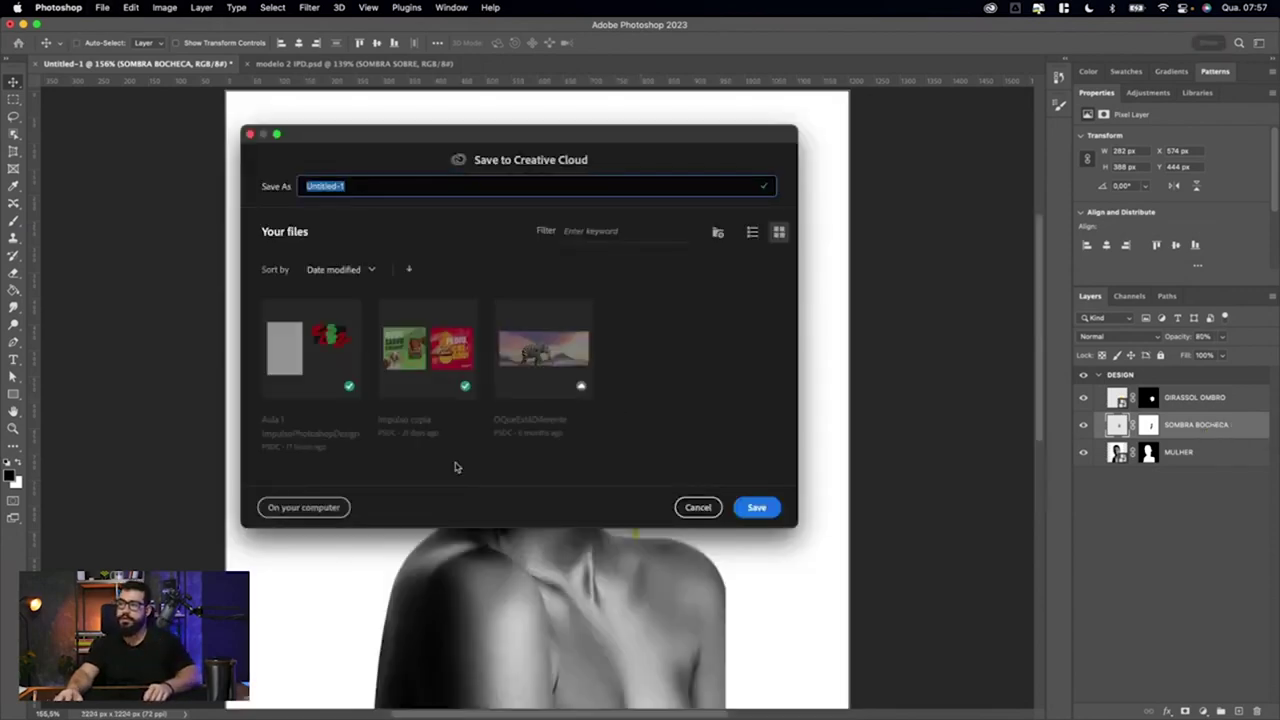
Step: Save the composition locally as modelo 2 aula 2.psd in _AULA 2 > _MODELO 2
left_click(318, 509)
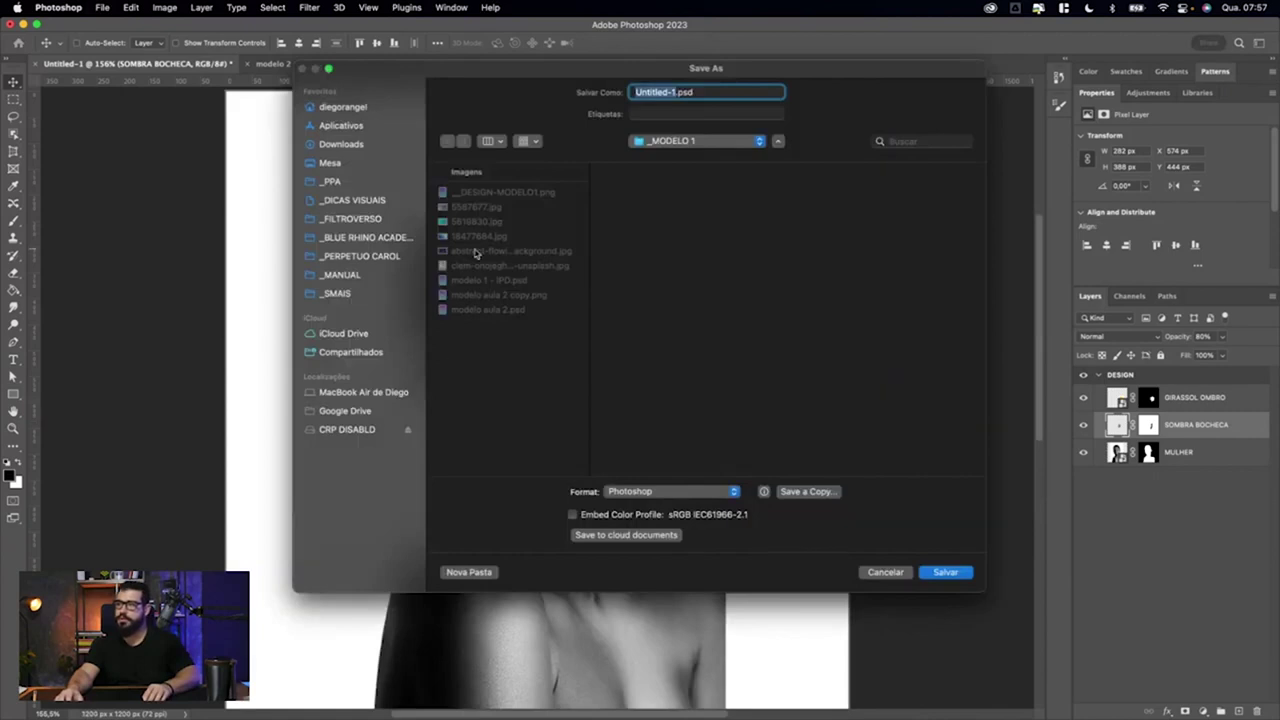
left_click(689, 140)
left_click(740, 206)
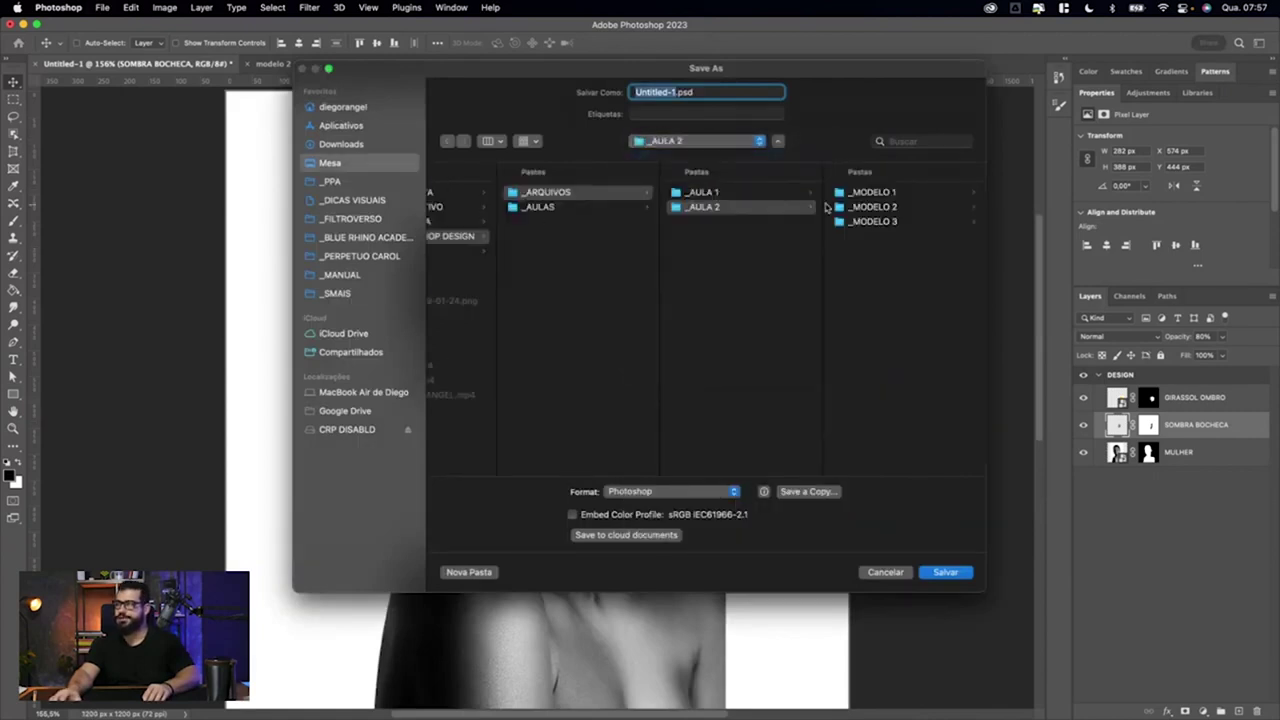
double_click(676, 91)
type("modelo 2 aul")
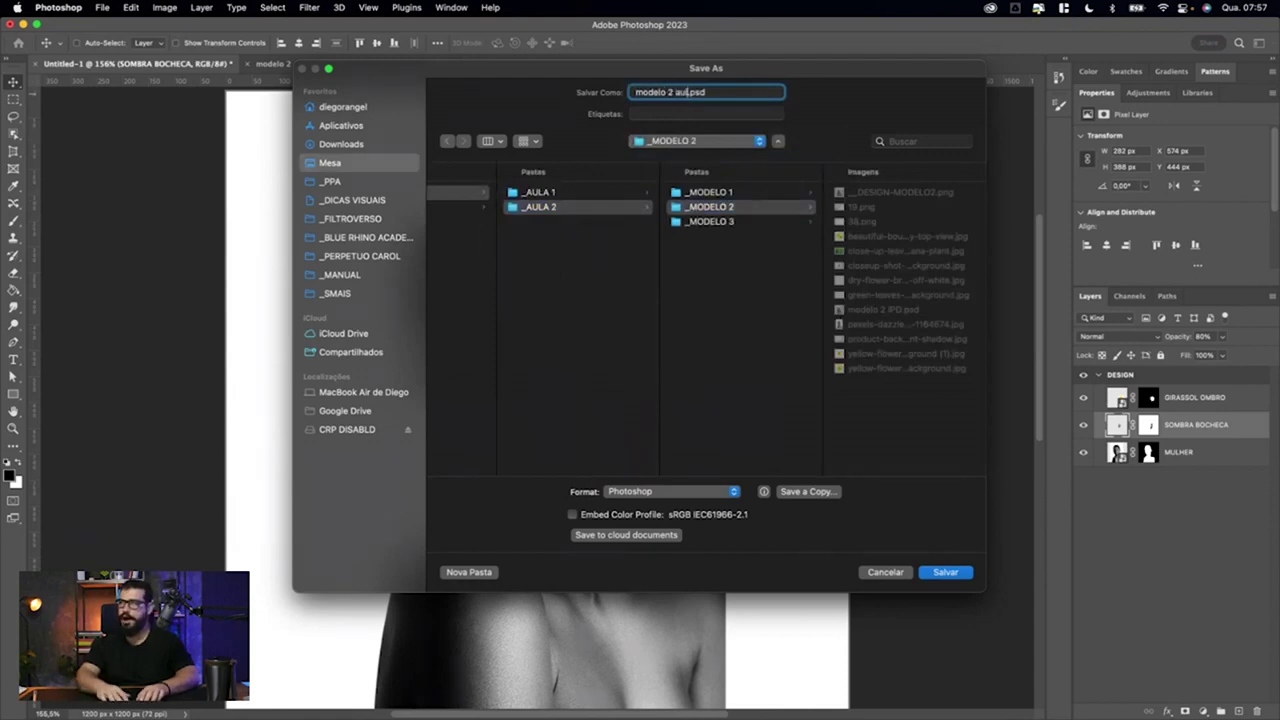
type(" 2")
key("Return")
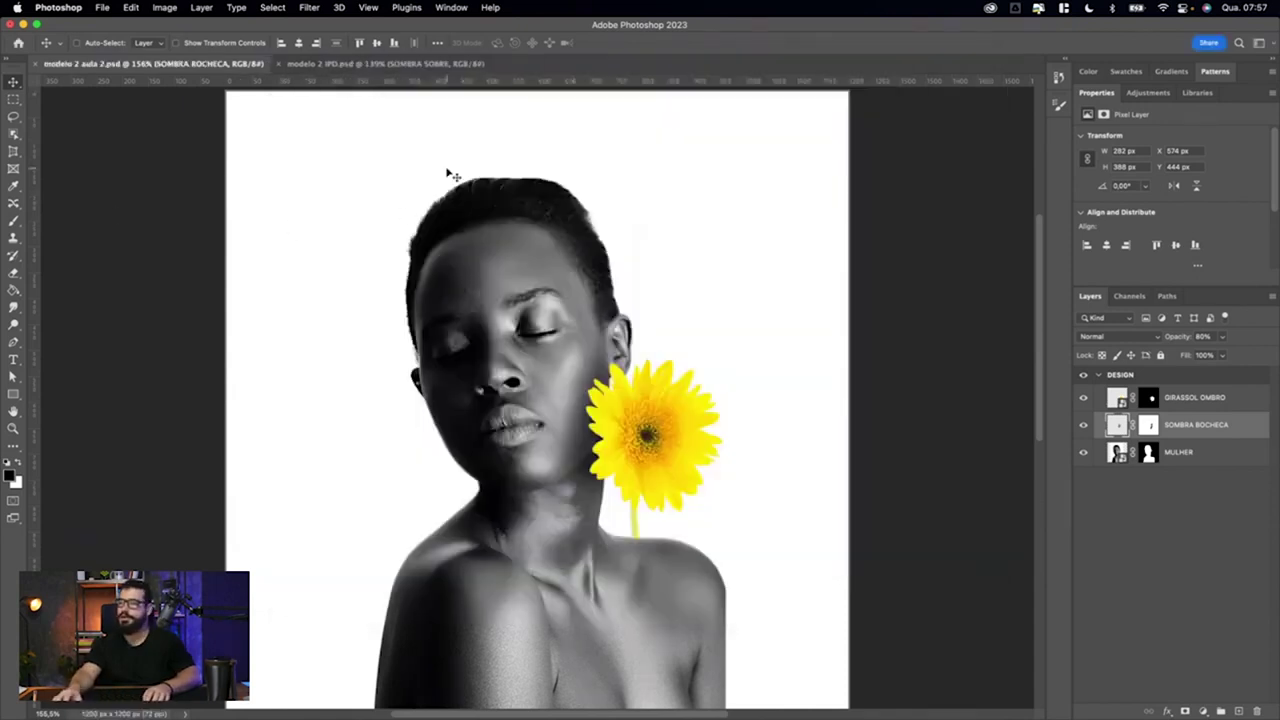
Step: Place the green-leaves jpg from _MODELO 2 as a 1200 × 800 px smart object above the cheek shadow
left_click(372, 63)
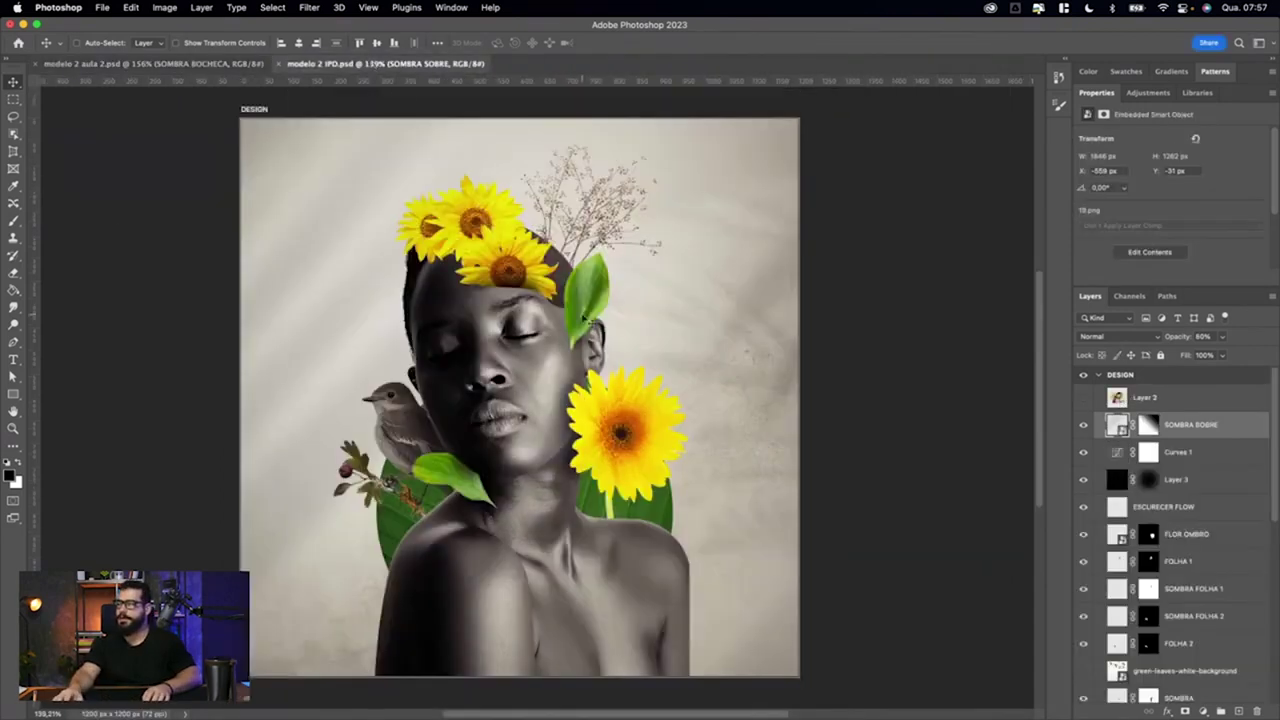
left_click(210, 64)
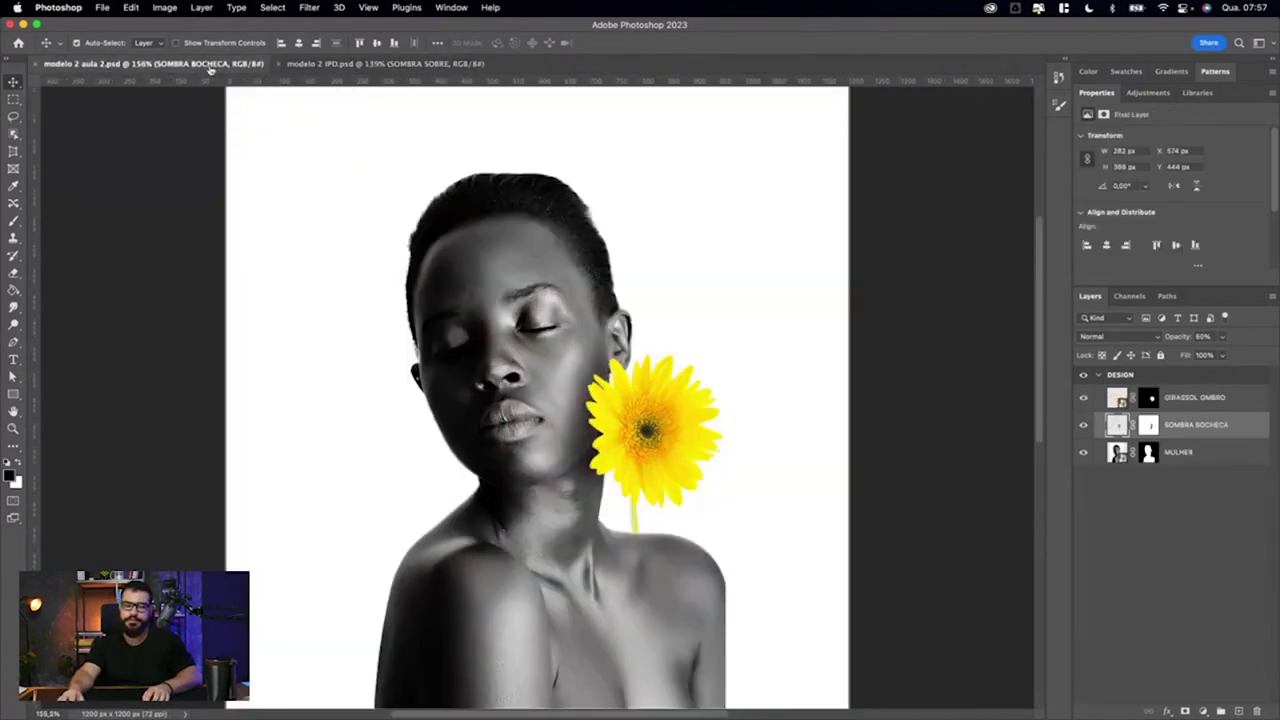
key("super+Tab")
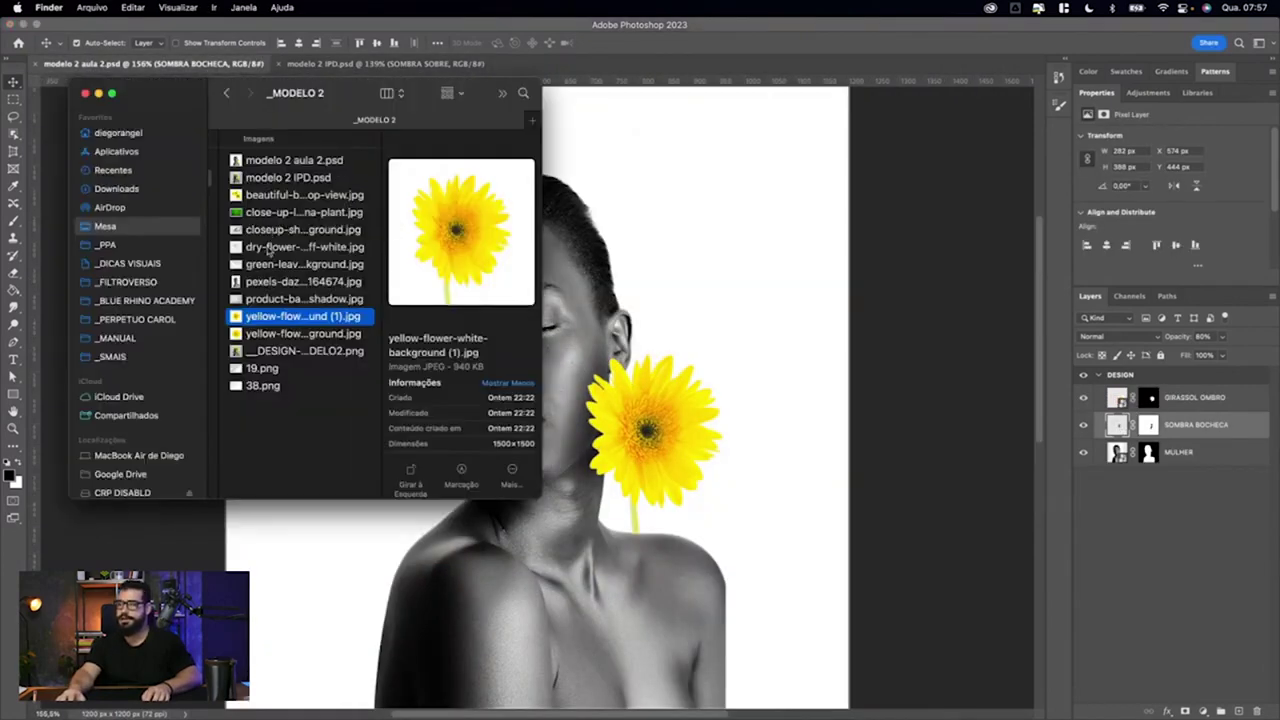
left_click(276, 264)
mouse_move(262, 265)
left_mouse_down()
mouse_move(600, 300)
mouse_move(633, 187)
left_mouse_up()
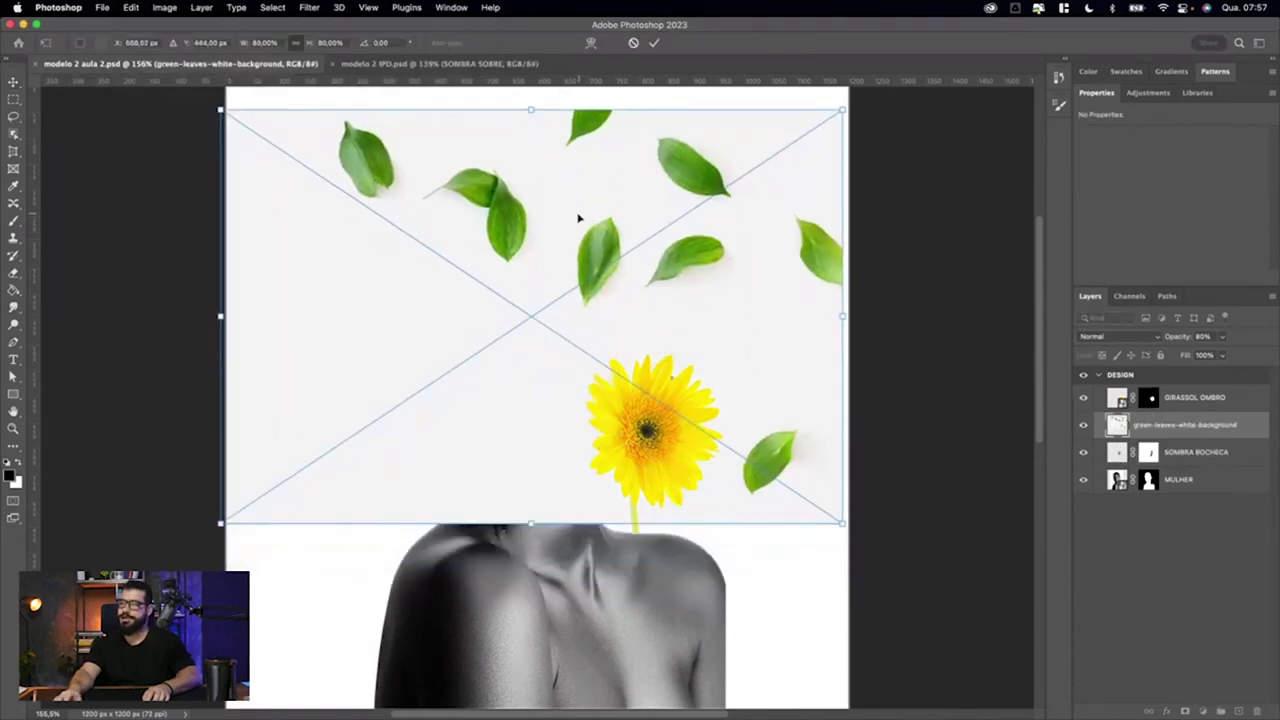
key("Return")
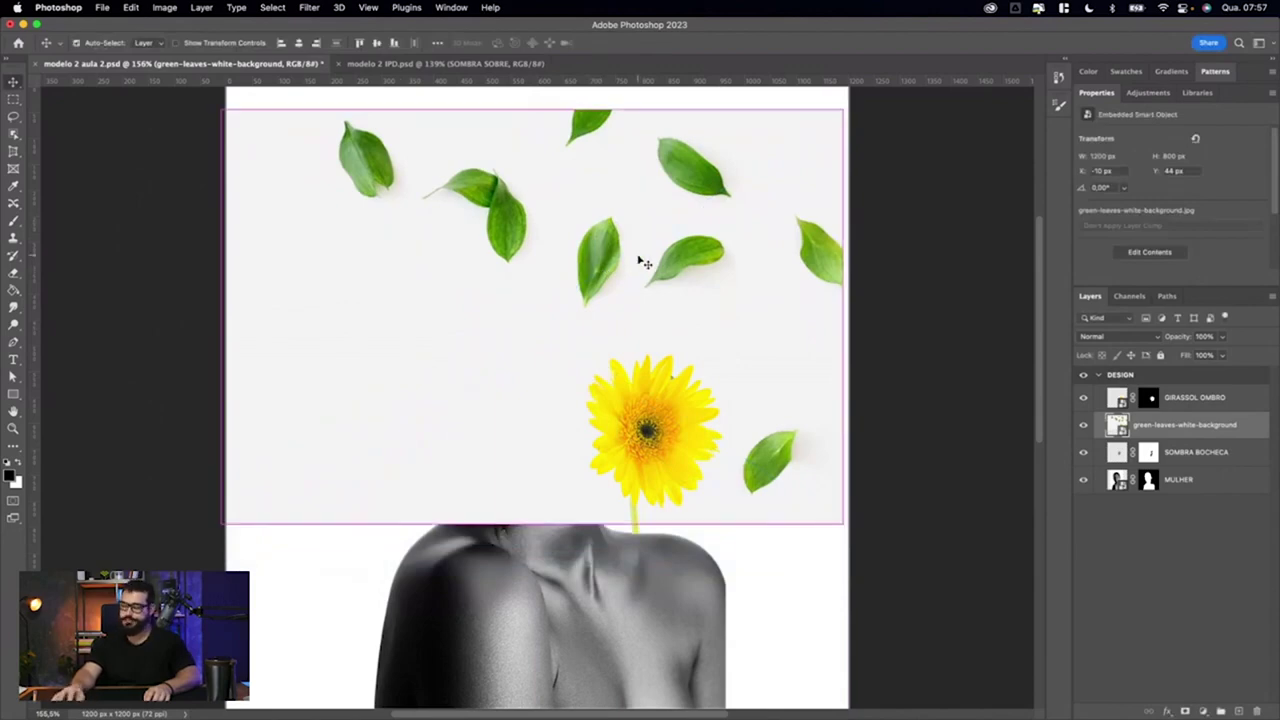
scroll(640, 258, "up", 1)
scroll(640, 258, "up", 2)
scroll(640, 258, "up", 2)
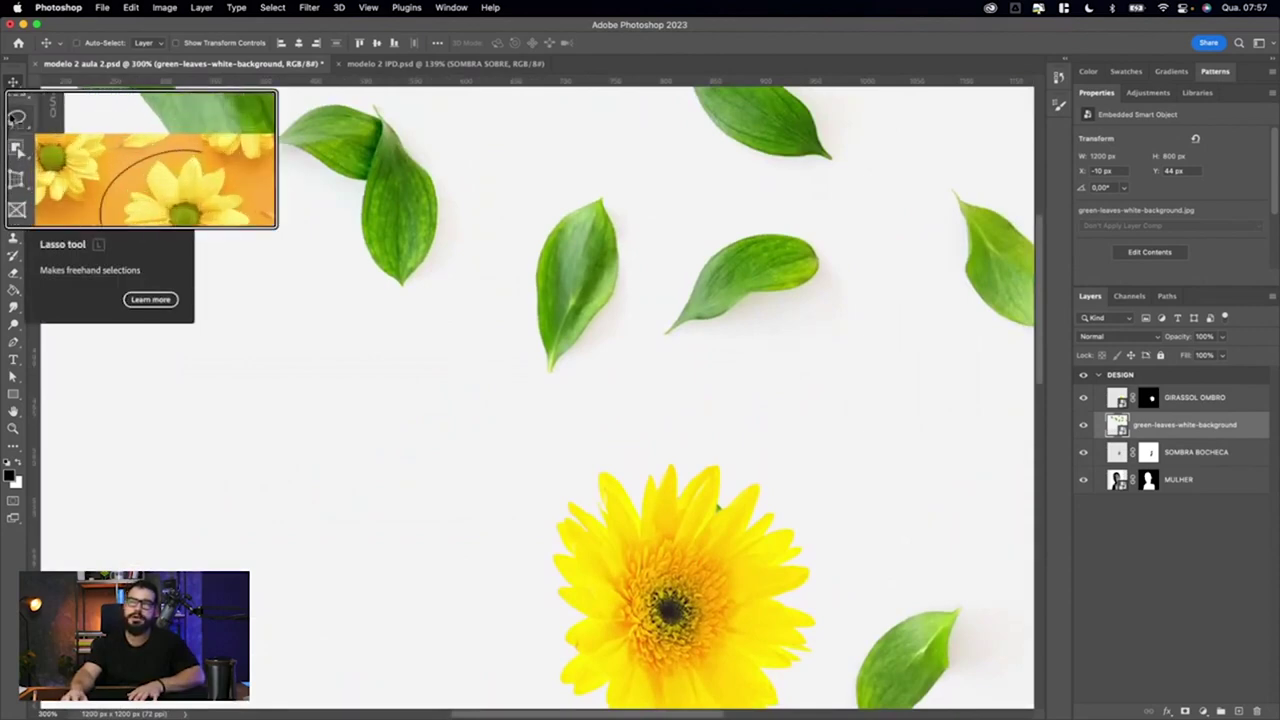
left_click(12, 118)
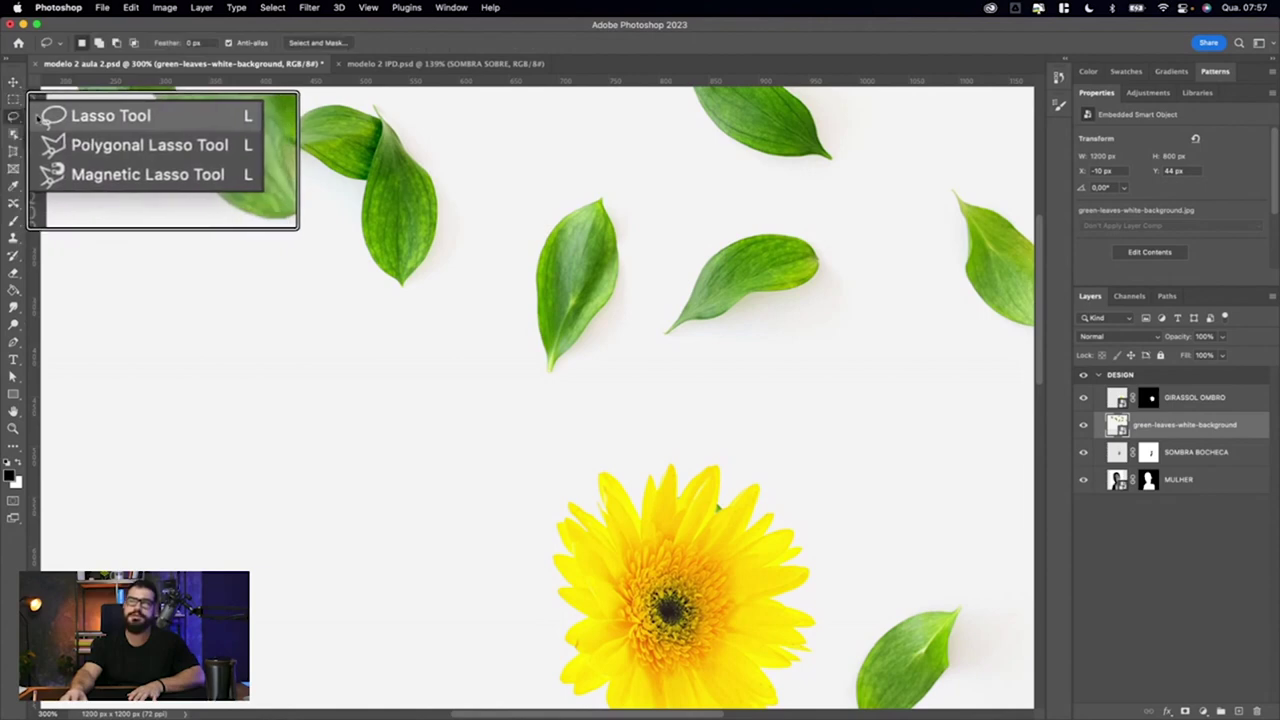
Step: Lasso one leaf, rename the leaves layer FOLHAS TOTAIS, copy the leaf to Layer 1, hide FOLHAS TOTAIS
left_click(60, 116)
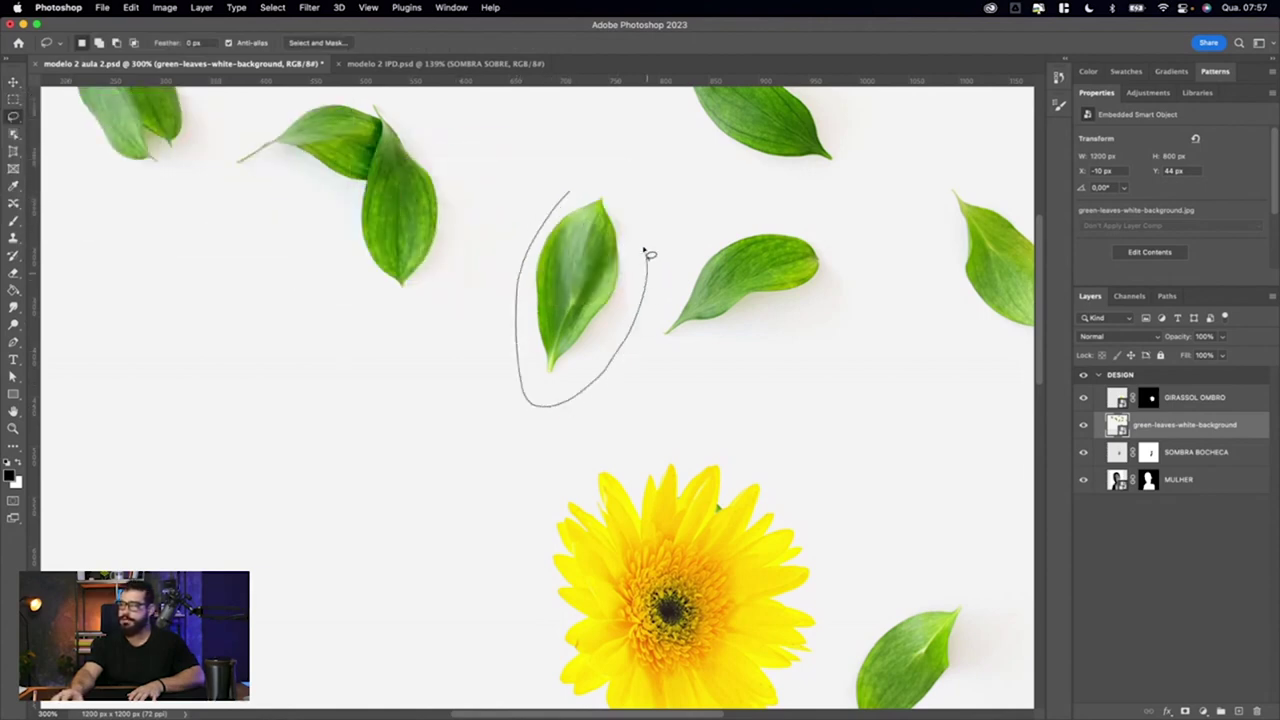
left_click_drag(562, 210, 560, 200)
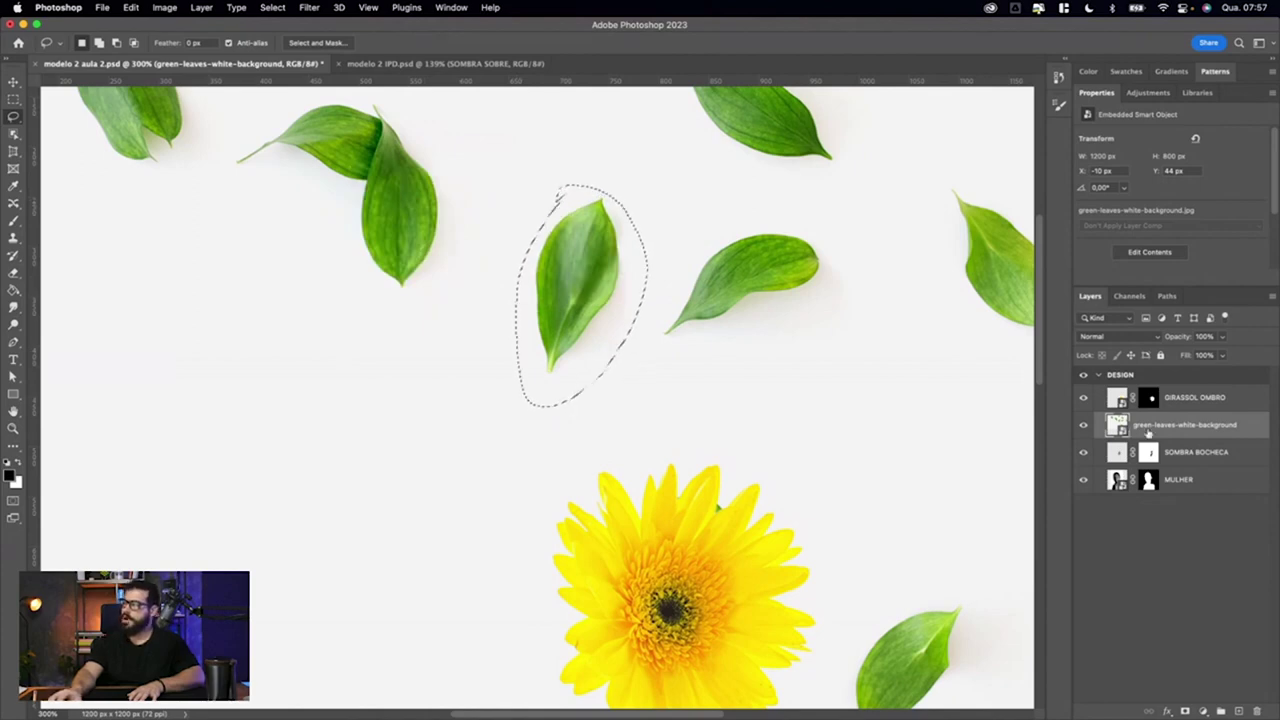
double_click(1160, 425)
type("FOLHAS TOT")
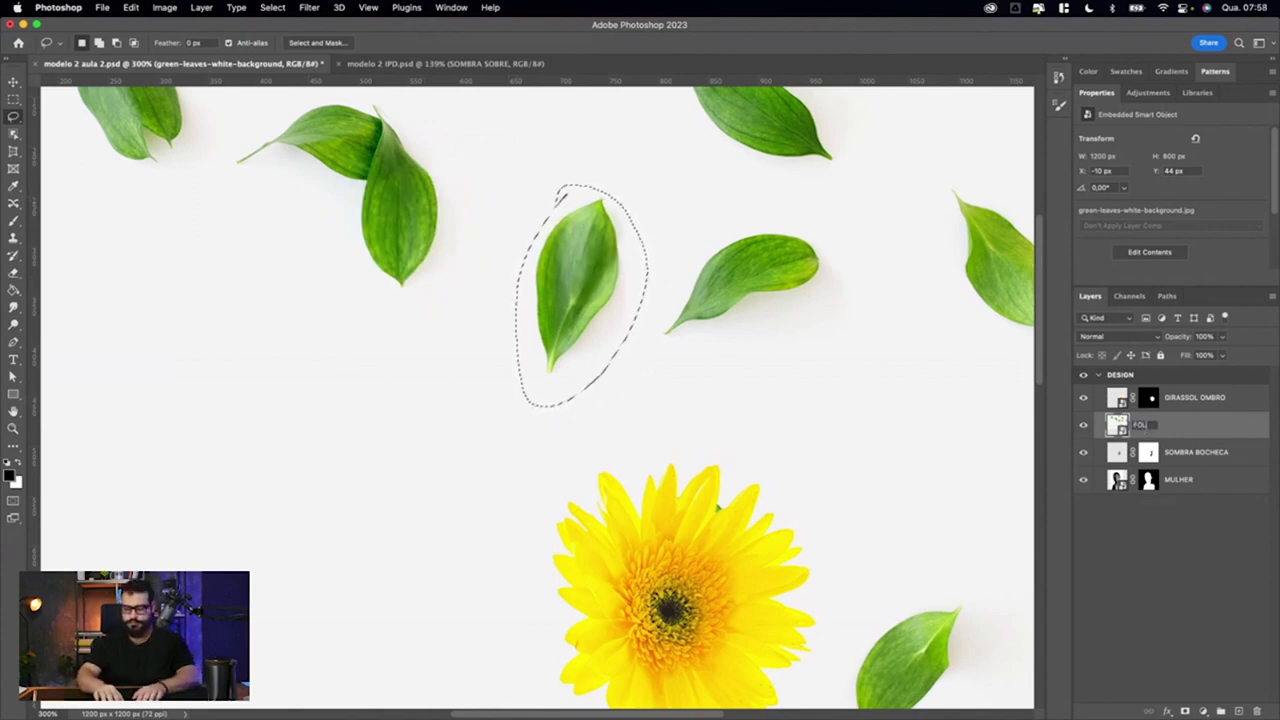
type("AIS")
key("Return")
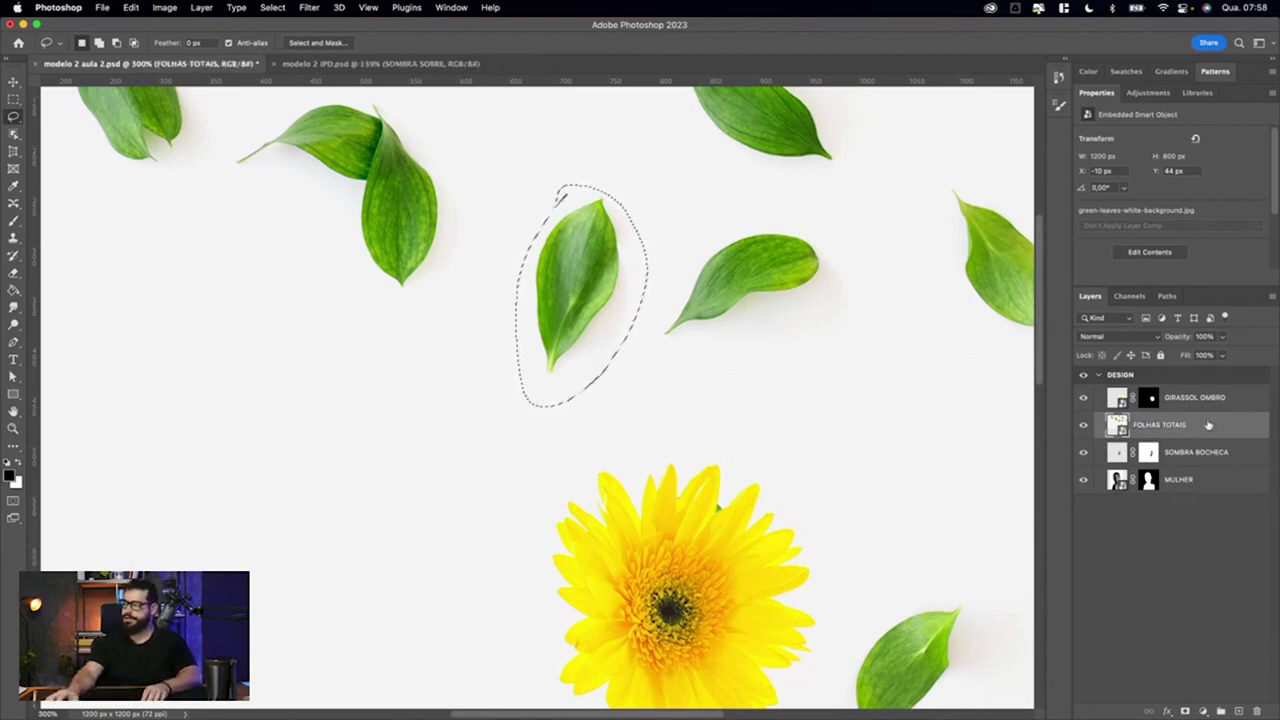
key("ctrl+j")
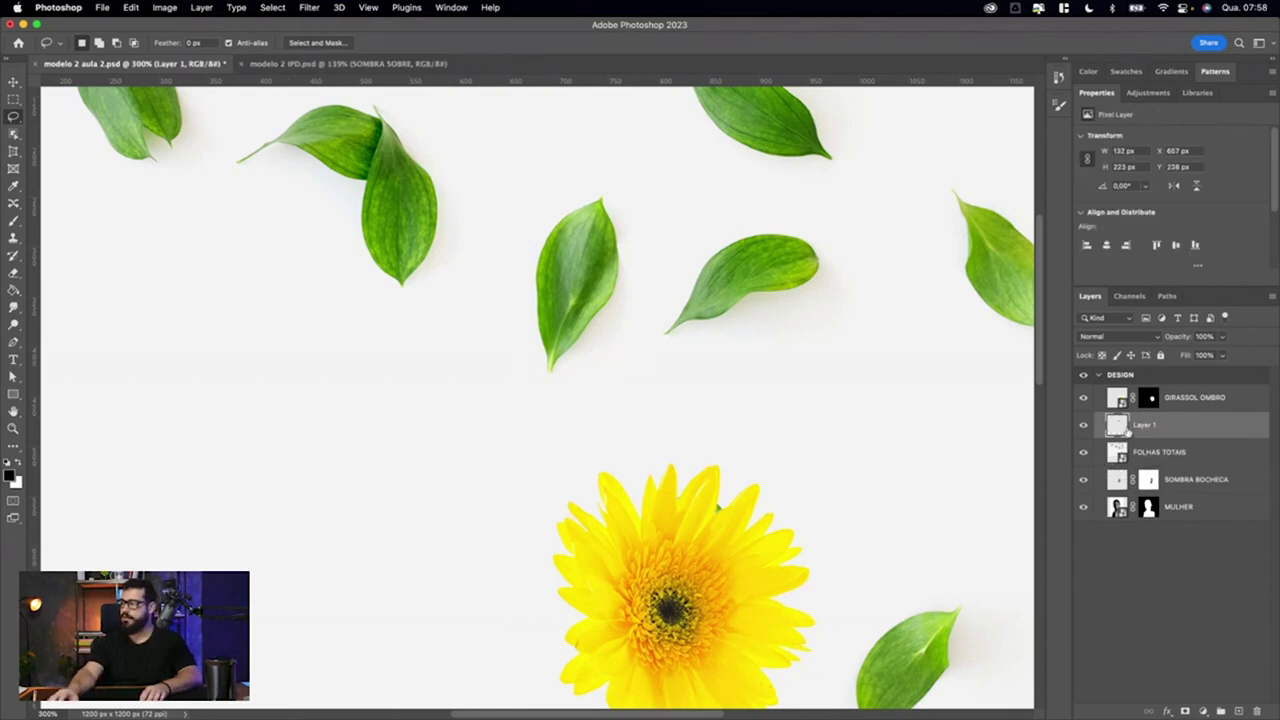
left_click(1083, 453)
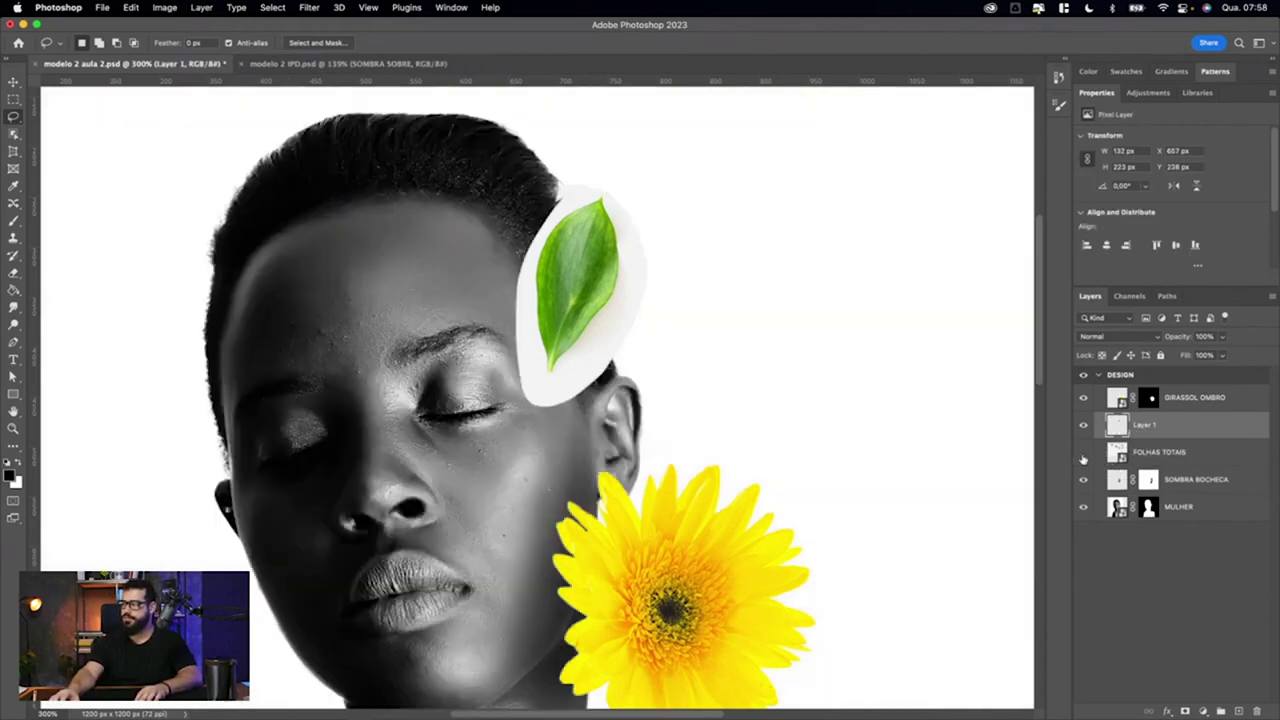
Step: Move the copied leaf down beside the ear and mask away its white surround
key("v")
left_click_drag(571, 305, 574, 400)
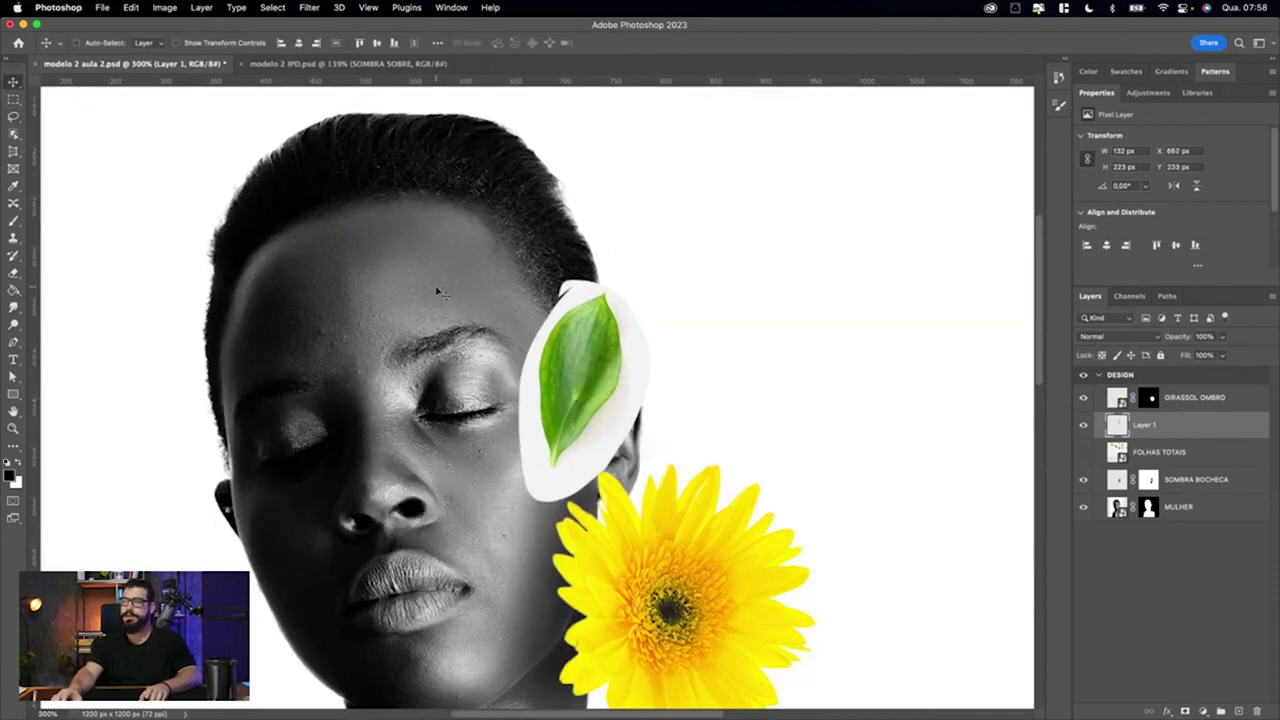
key("w")
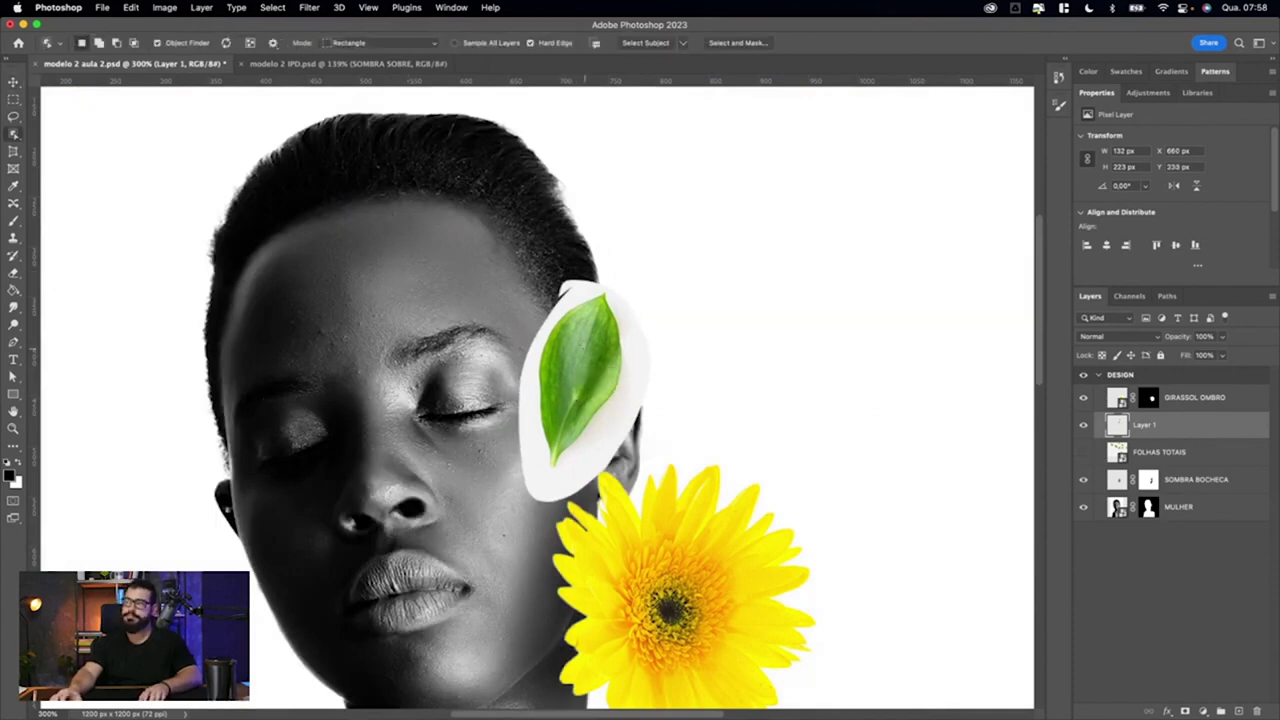
left_click_drag(553, 289, 616, 484)
left_click(1185, 711)
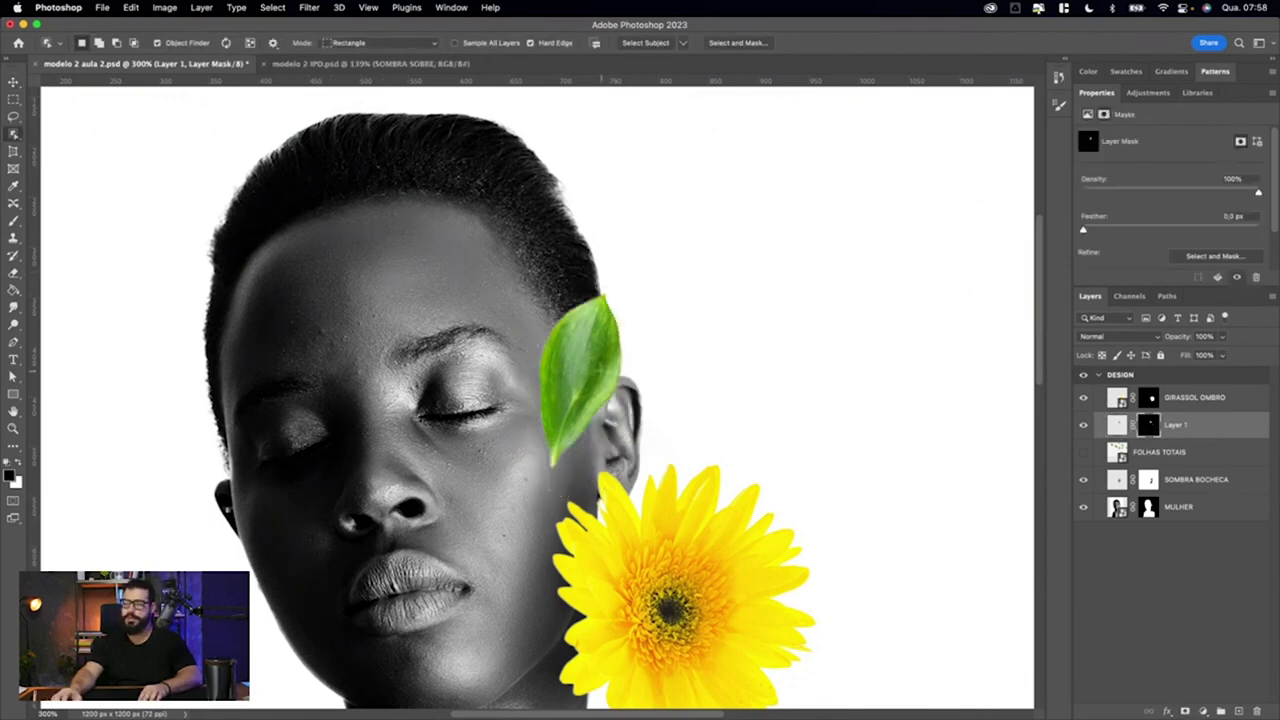
Step: Enlarge and tilt the masked leaf by the ear, then rename its layer FOLHA ORELHA
key("v")
left_click_drag(590, 390, 598, 376)
key("ctrl+t")
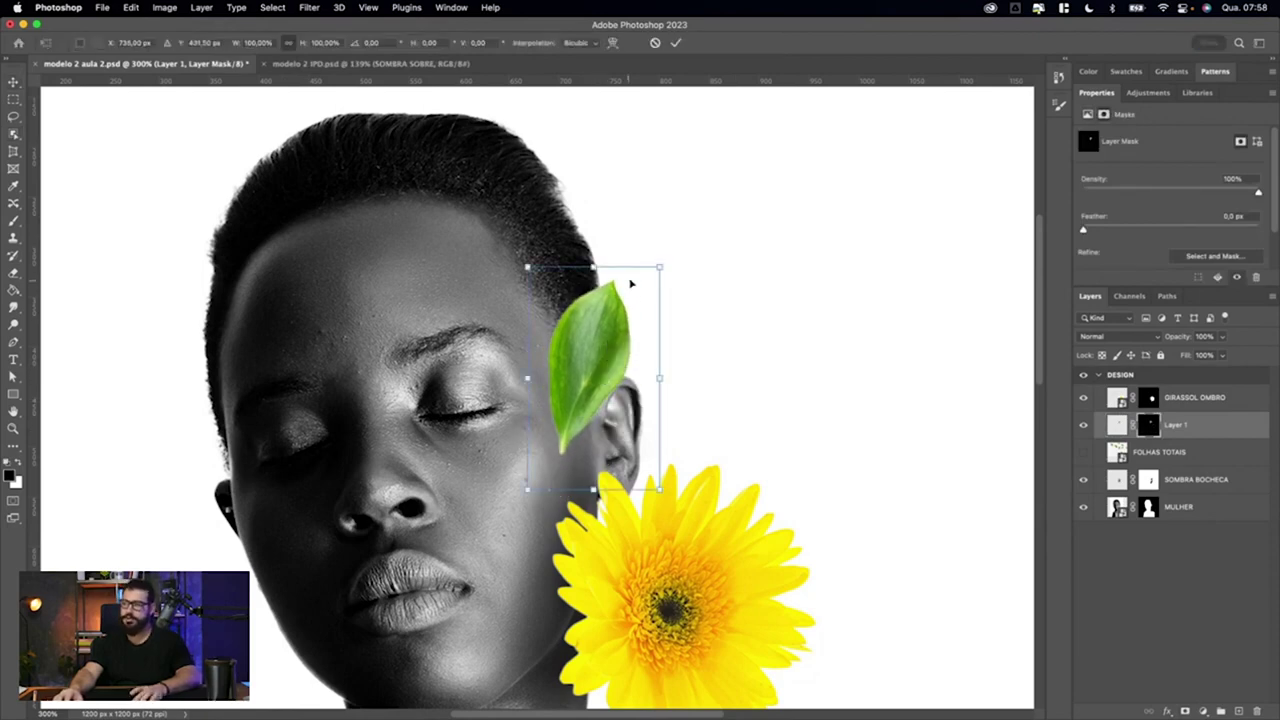
mouse_move(660, 262)
left_mouse_down()
mouse_move(714, 220)
mouse_move(694, 240)
left_mouse_up()
key("Return")
left_click_drag(628, 345, 624, 348)
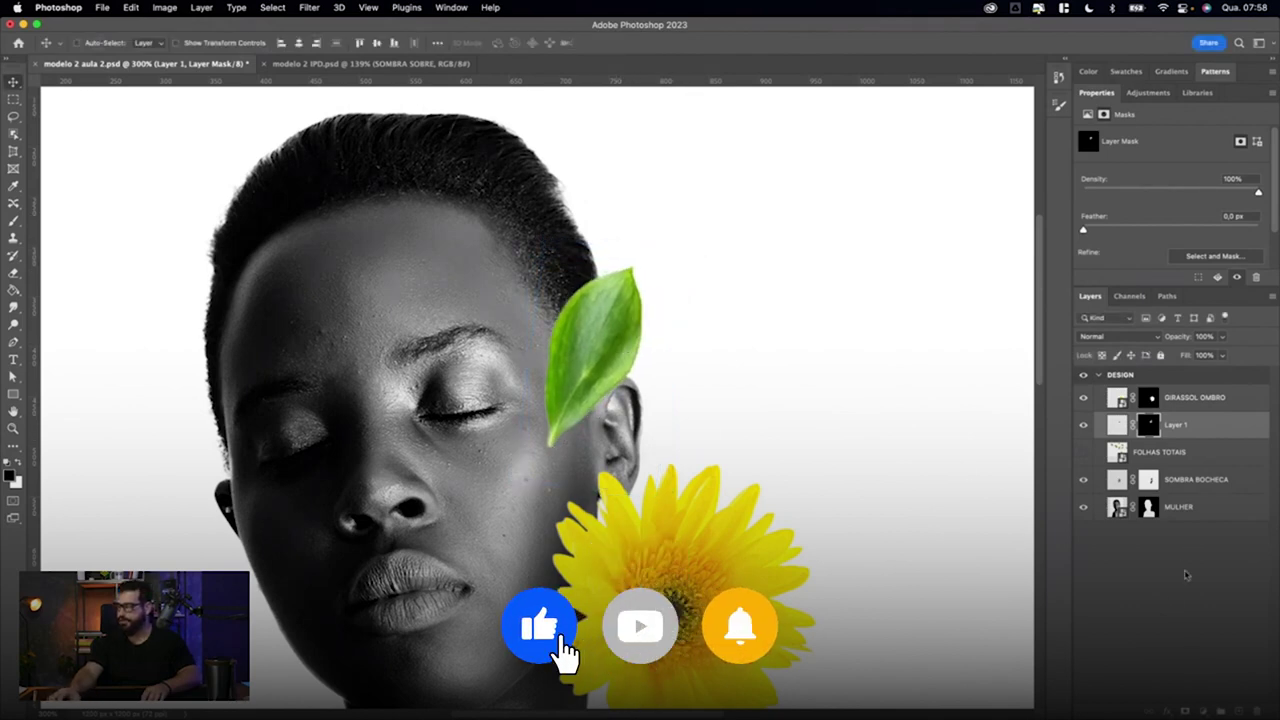
double_click(1175, 424)
type("FOLH")
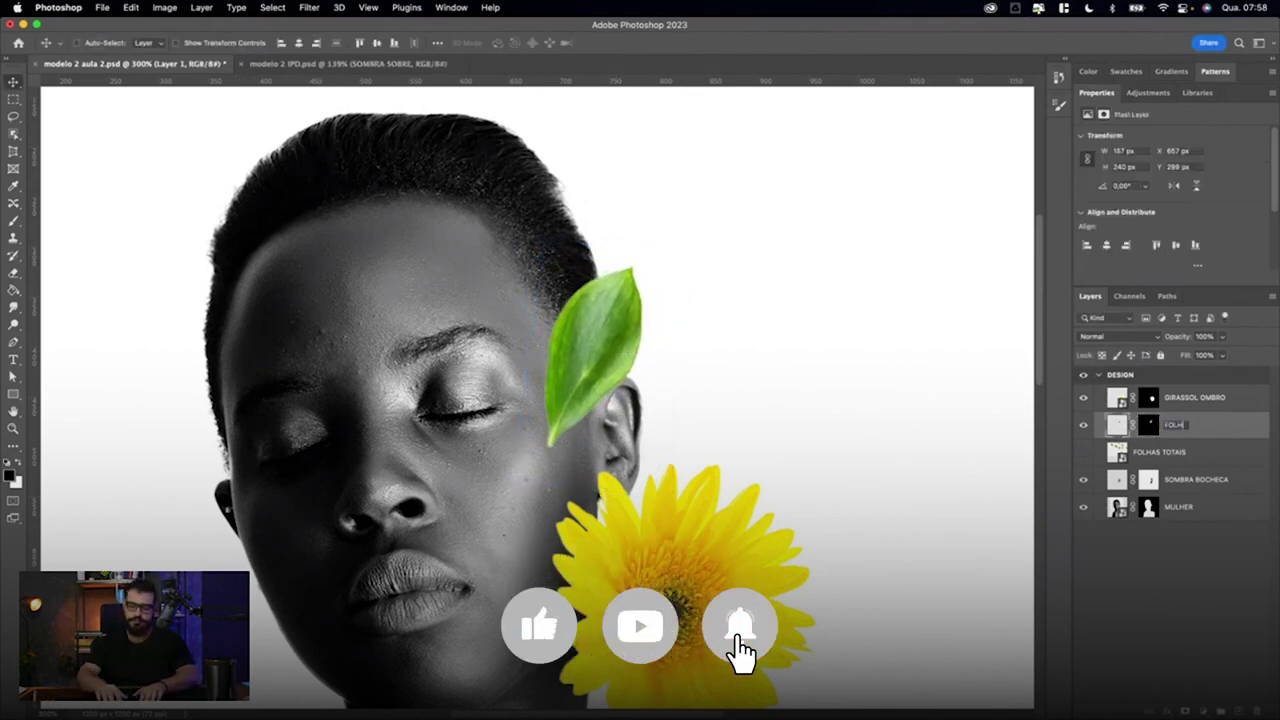
type("A OR")
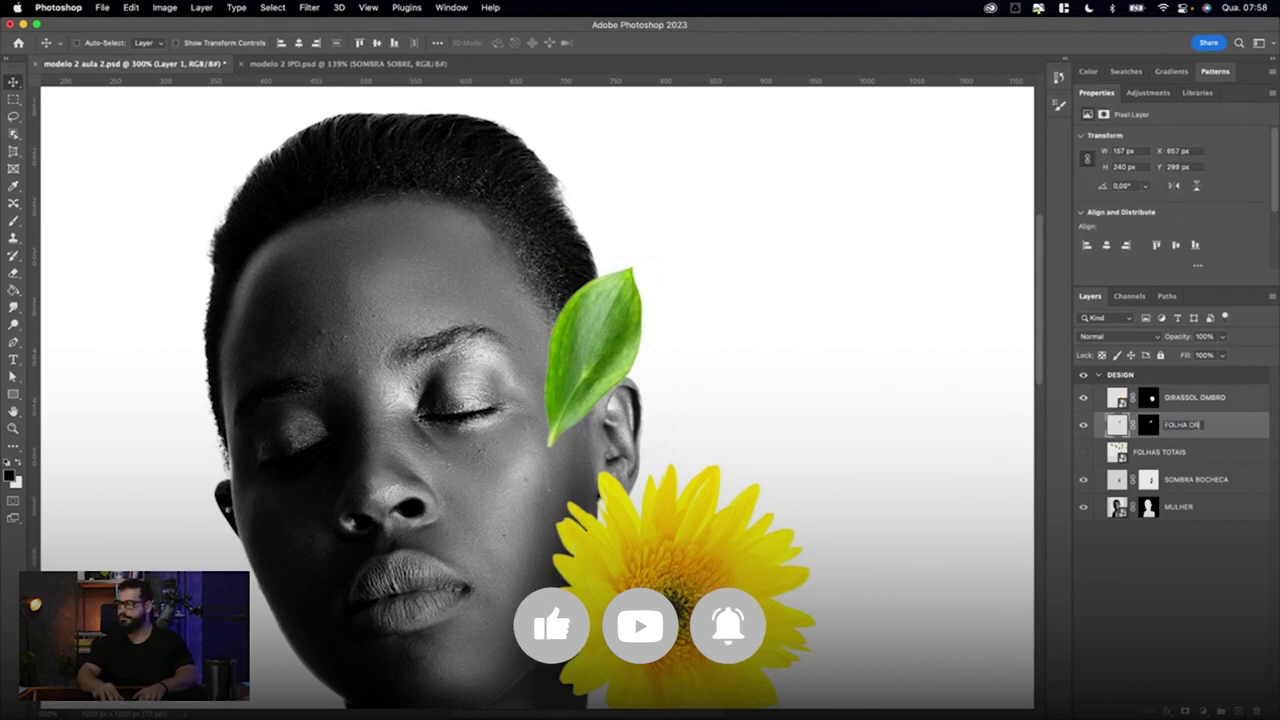
type("ELHA")
key("Return")
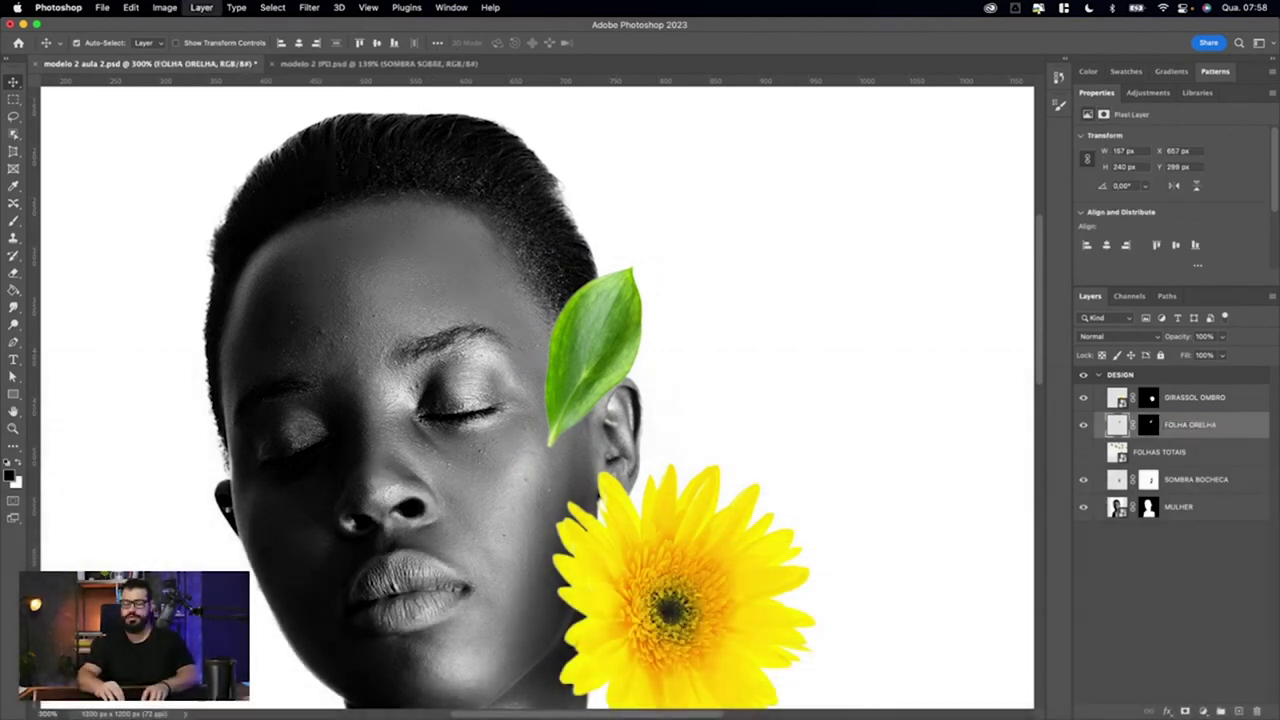
Step: Create a new empty layer named SOMBRA FOLHA ORELHA
key("shift+super+n")
type("SOMBRA FOLHA ORELA")
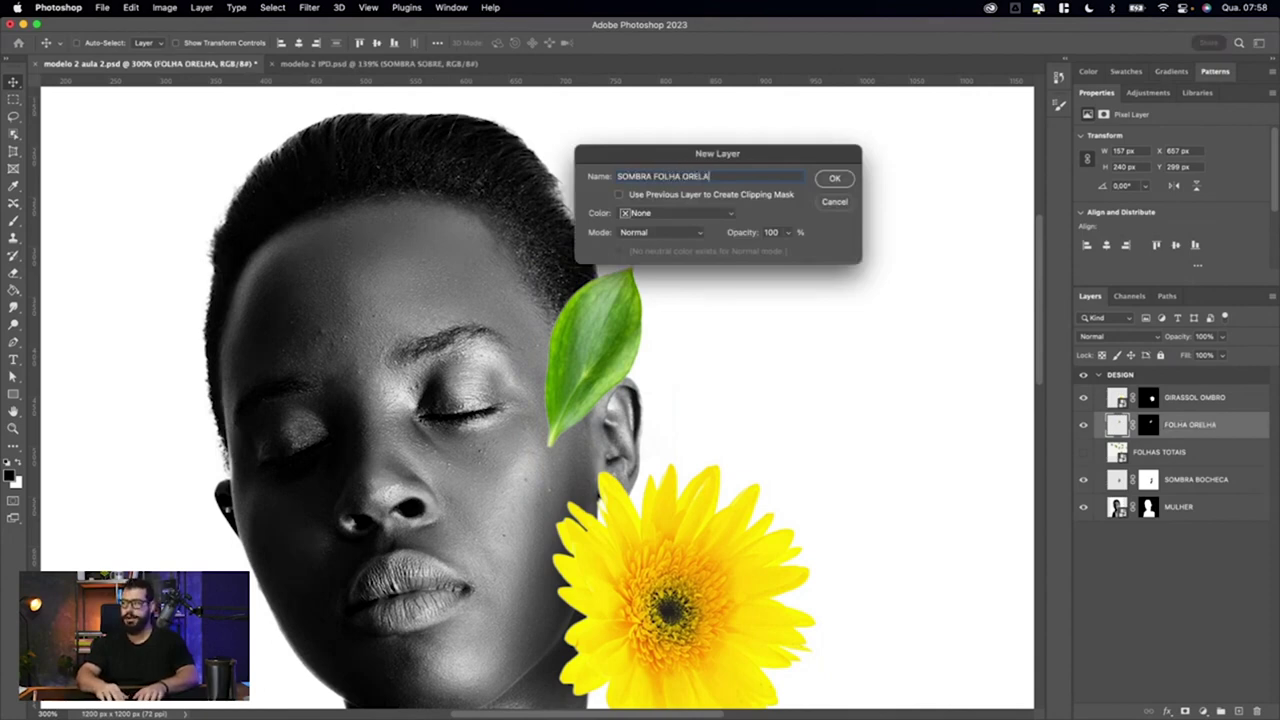
key("Return")
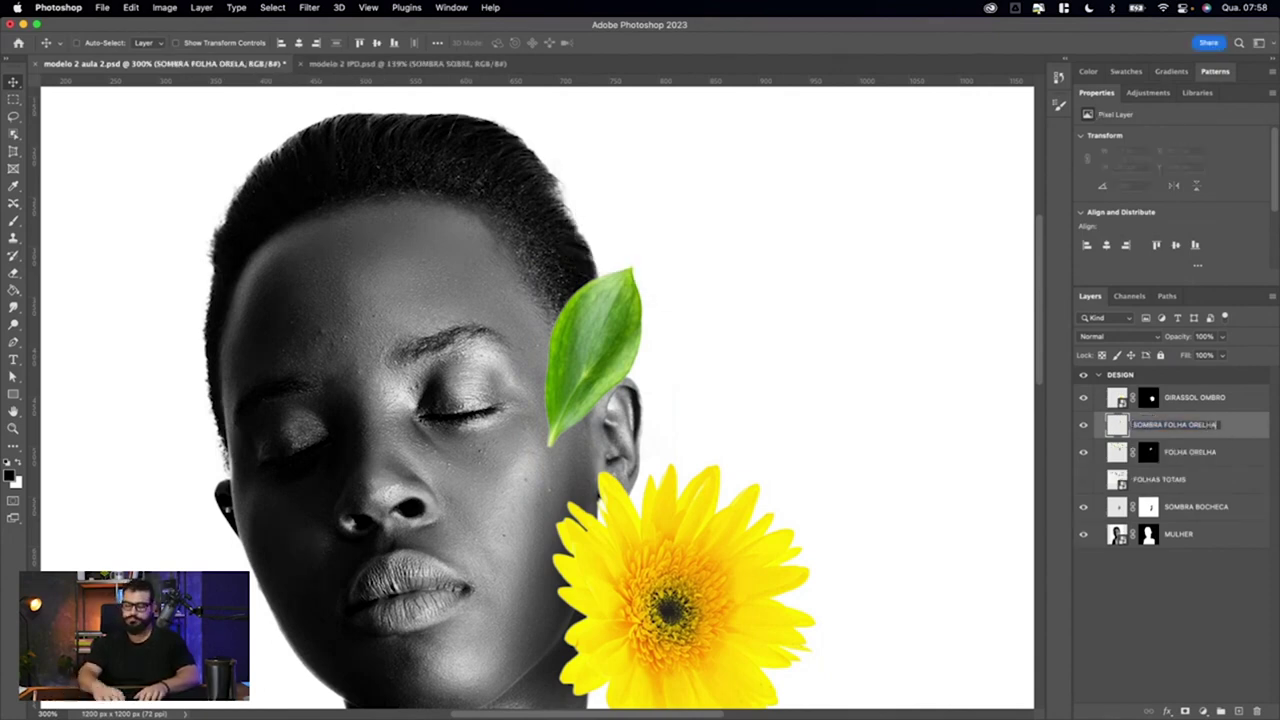
key("Return")
Step: Paint a soft black shadow over the leaf's lower half, redoing one bad stroke
key("b")
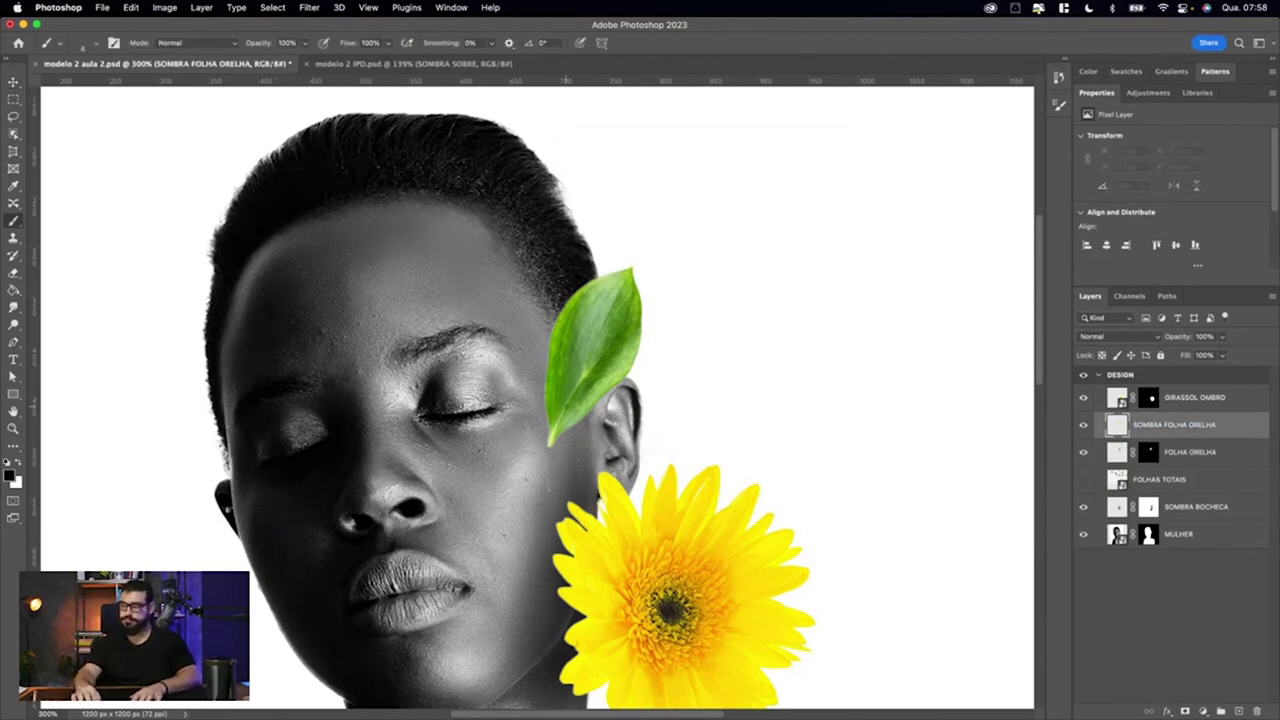
right_click(817, 292)
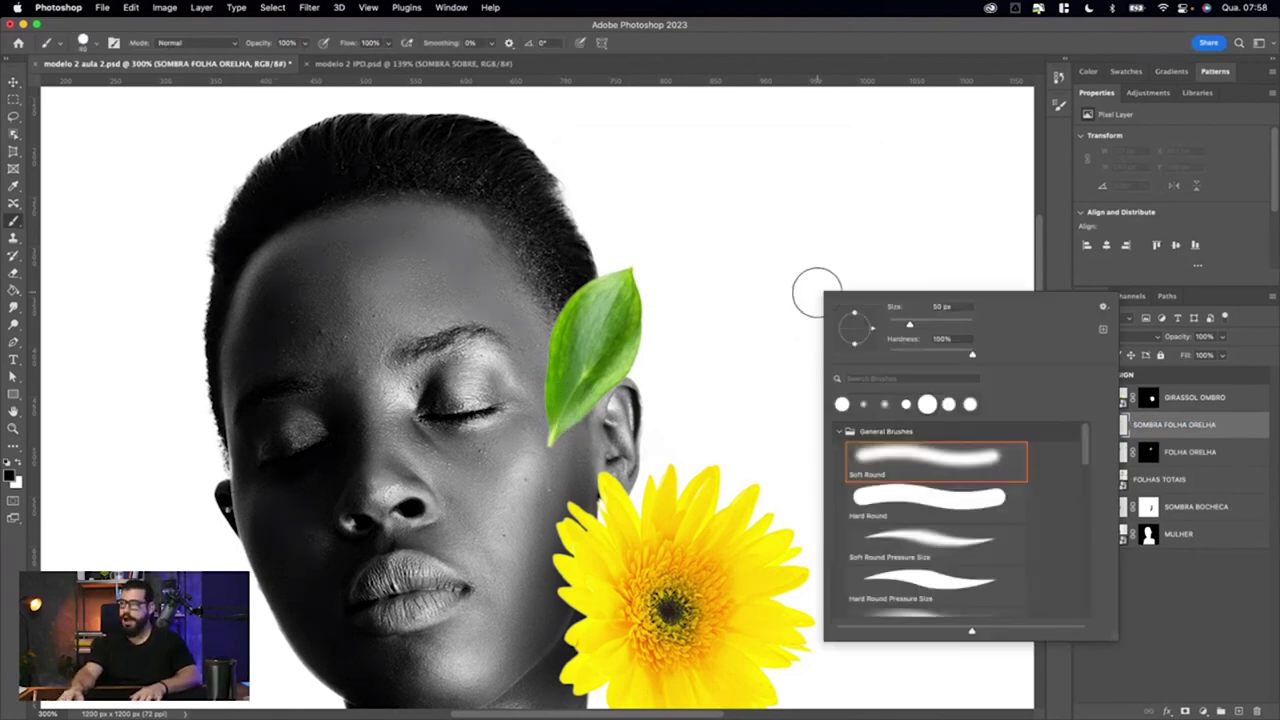
key("Return")
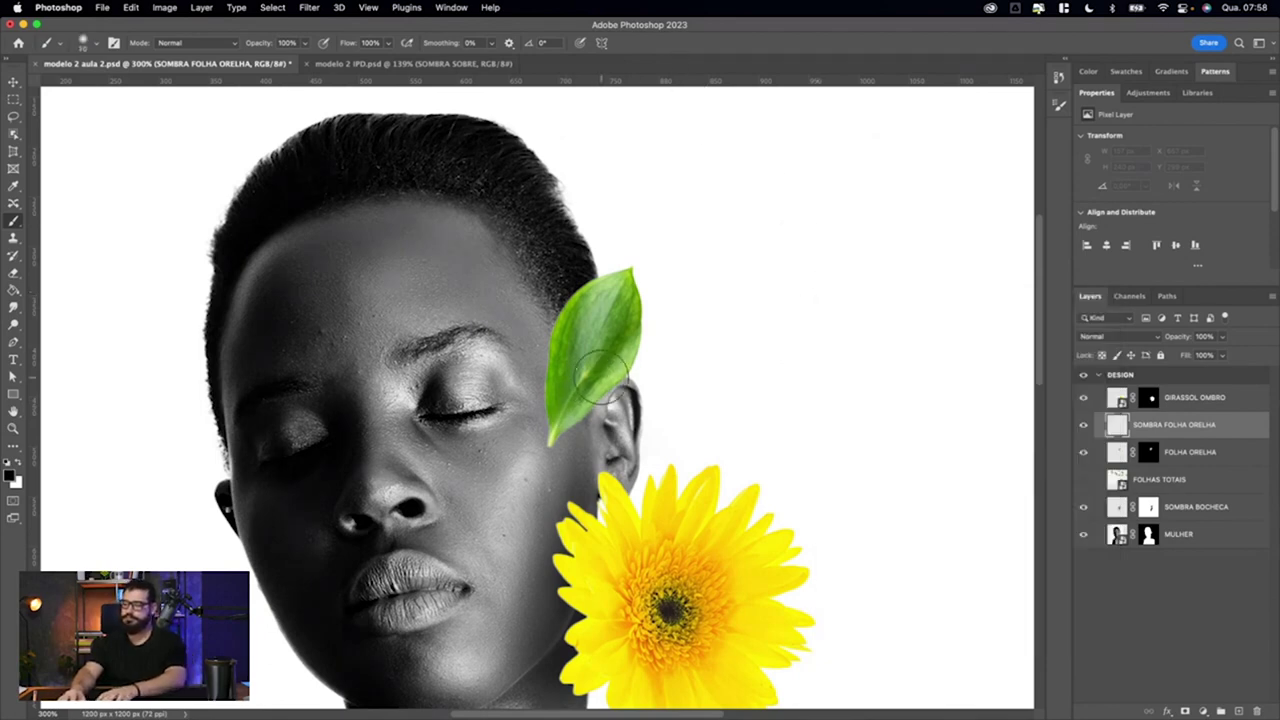
mouse_move(599, 375)
left_mouse_down()
mouse_move(571, 394)
mouse_move(572, 426)
left_mouse_up()
key("ctrl+z")
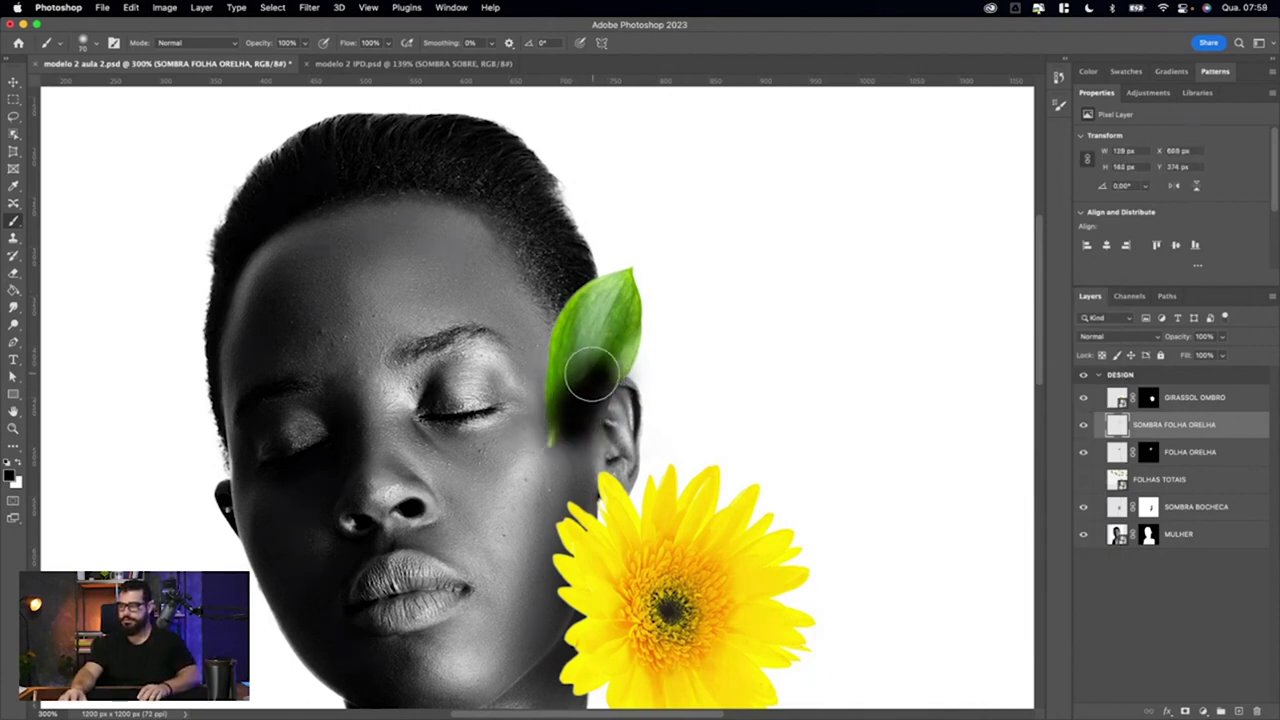
left_click_drag(571, 352, 568, 418)
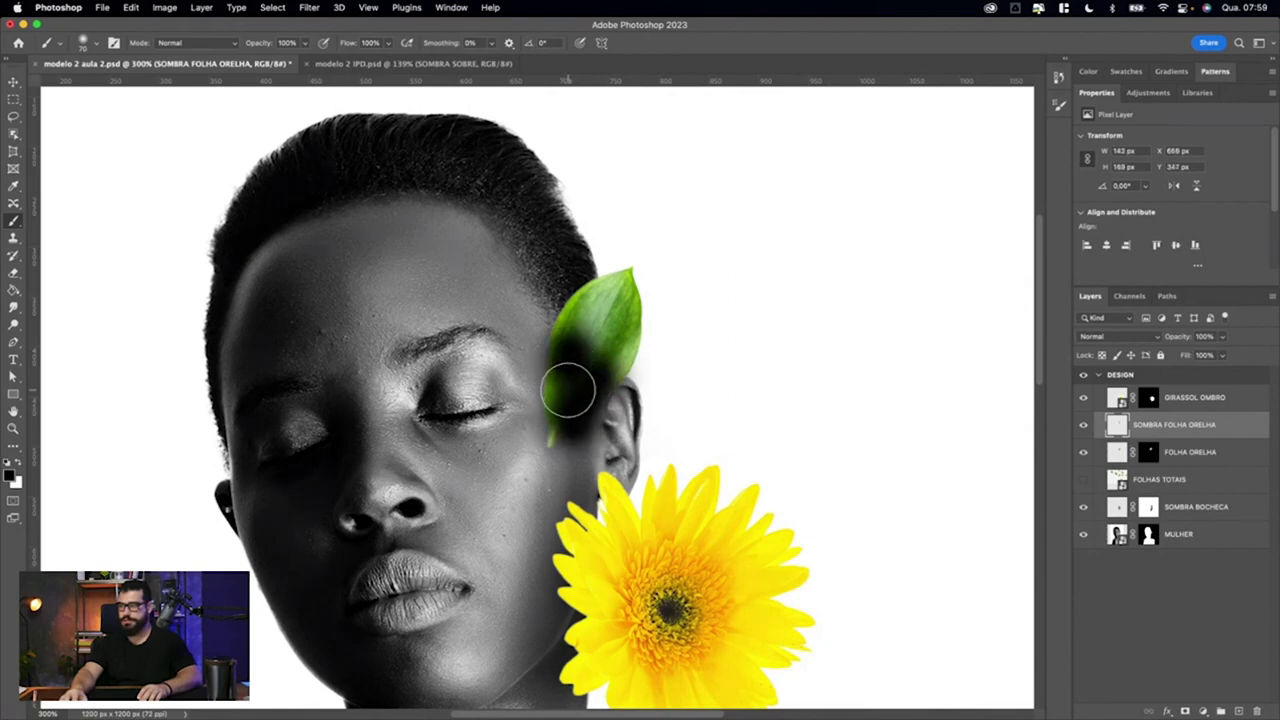
key("v")
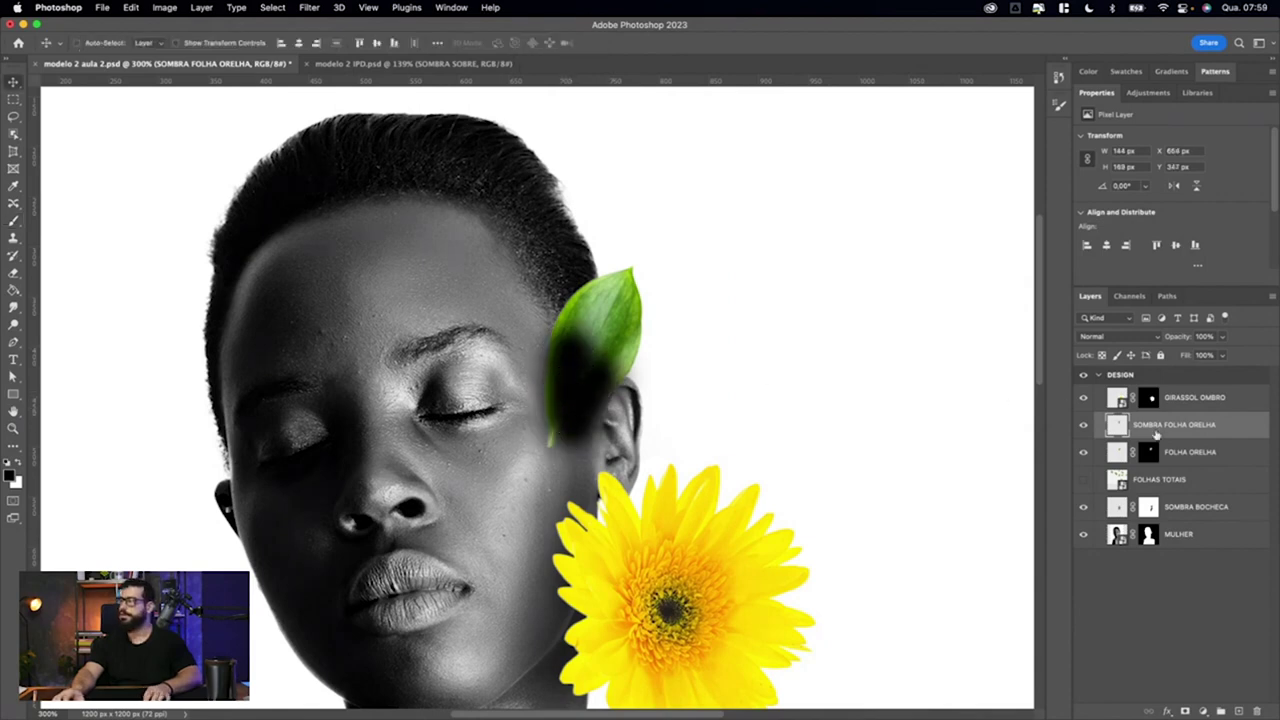
Step: Move SOMBRA FOLHA ORELHA below FOLHA ORELHA and blur it with a 20 px Gaussian Blur
left_click_drag(1117, 424, 1158, 467)
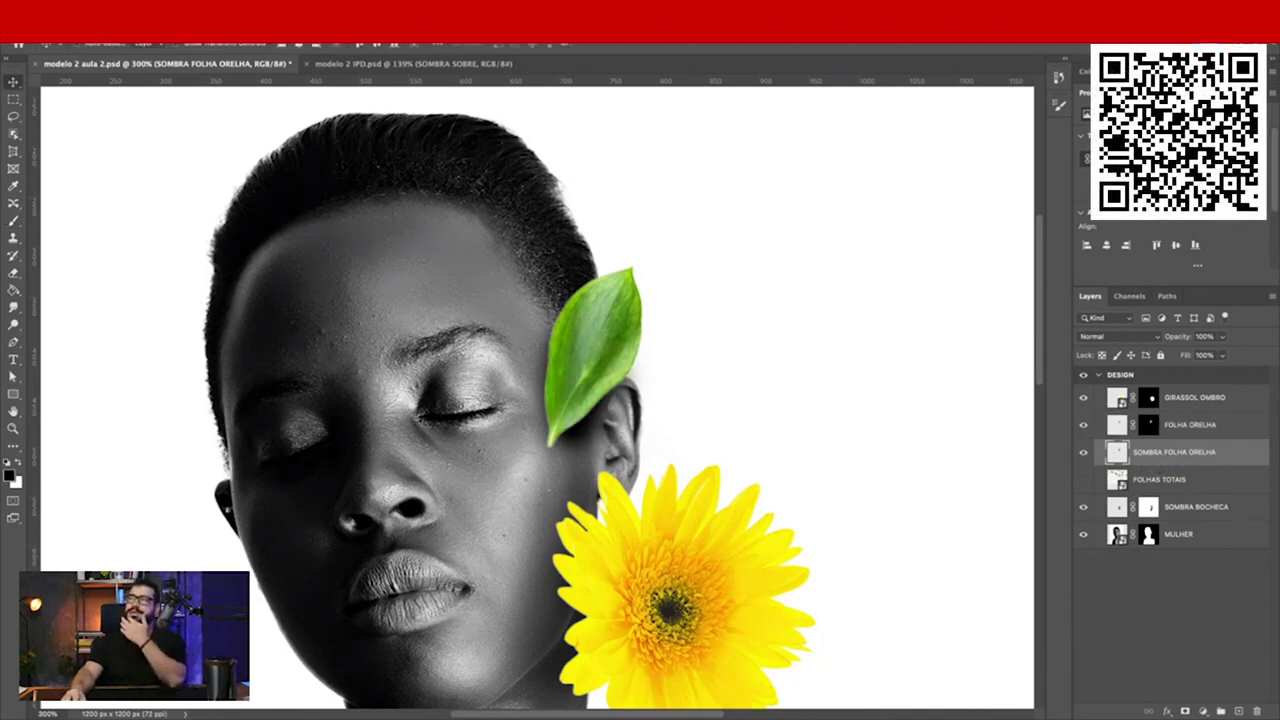
left_click(309, 7)
mouse_move(313, 179)
left_click(535, 228)
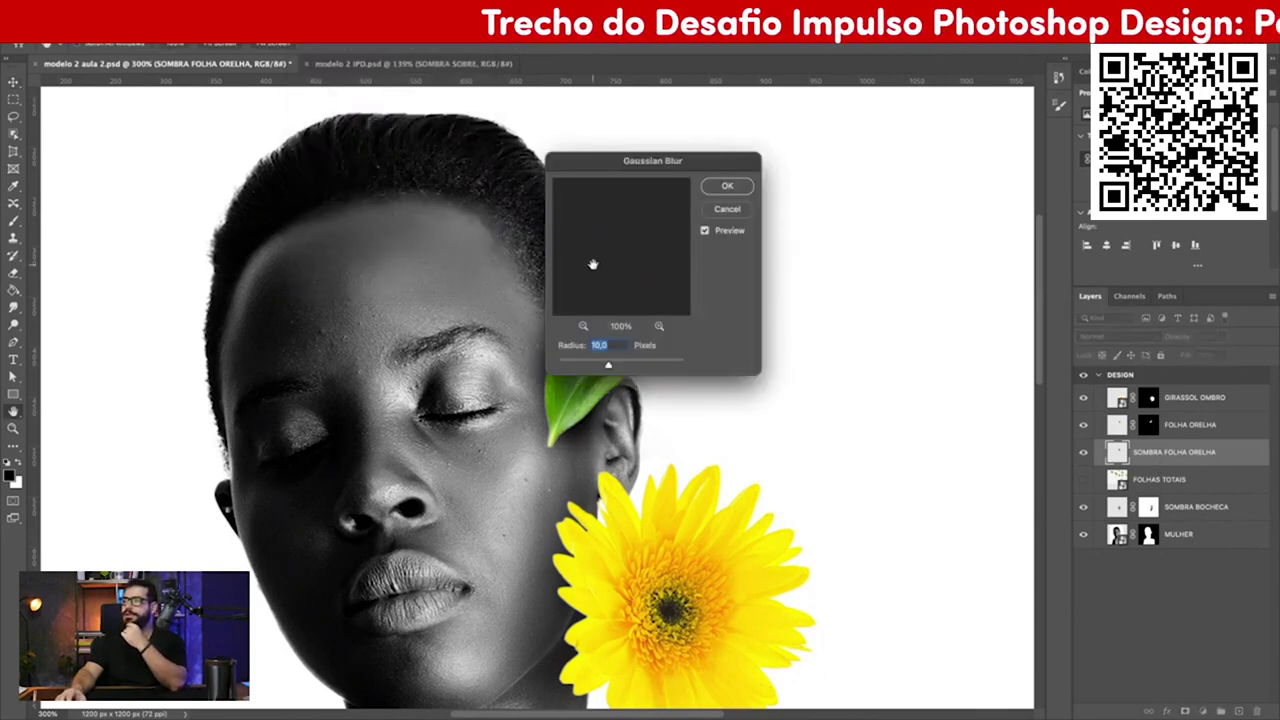
left_click_drag(620, 160, 339, 124)
type("40")
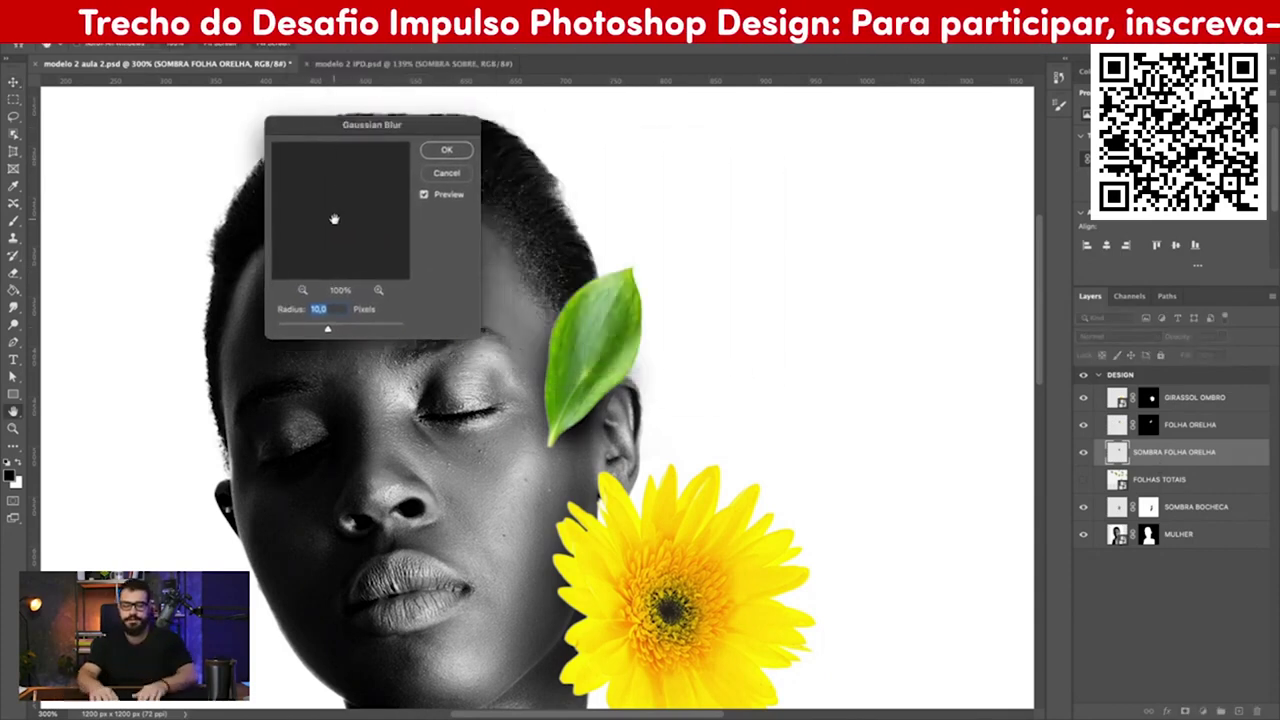
type("20")
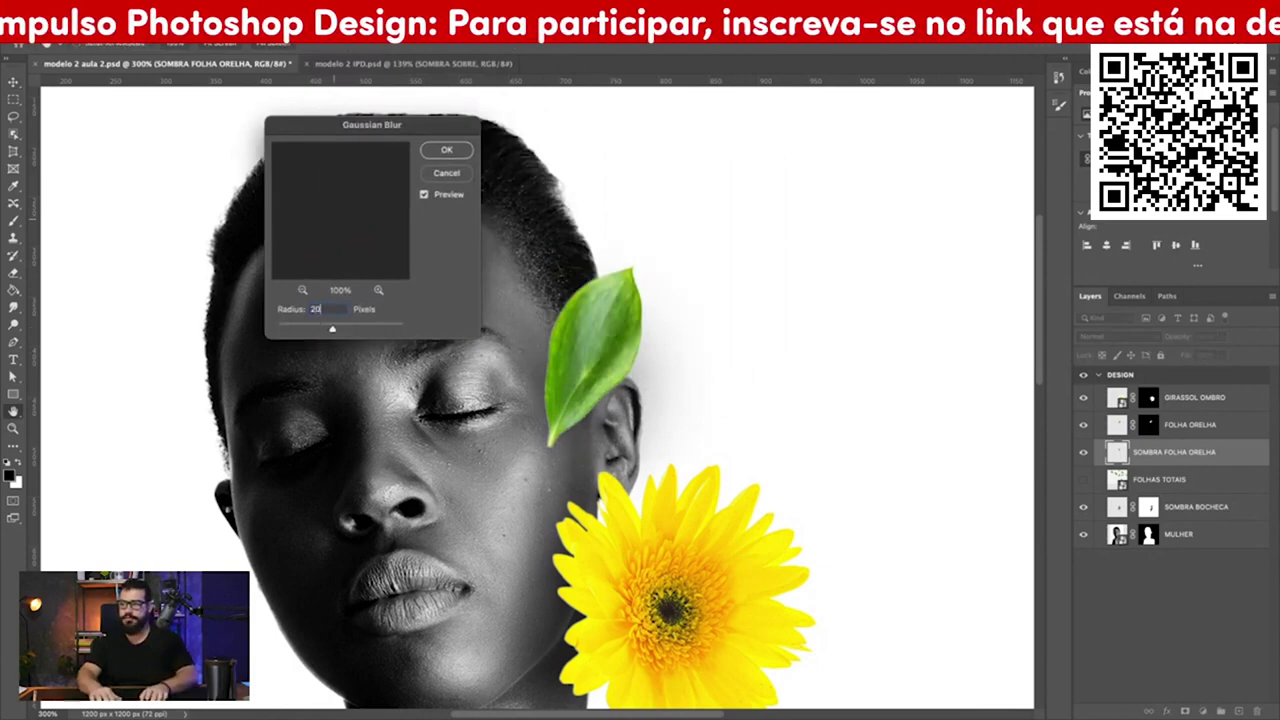
key("Return")
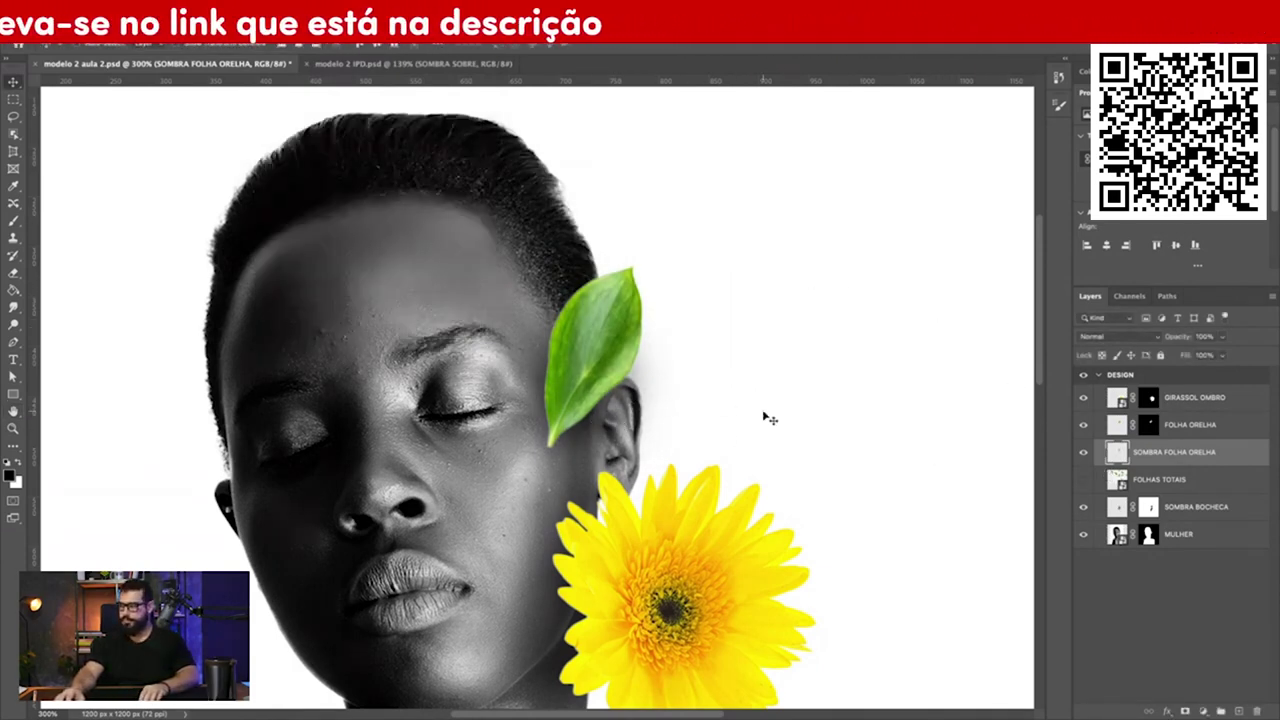
Step: Add a layer mask to the shadow layer, pick a soft round brush, and fit the image on screen
left_click(1185, 711)
key("b")
right_click(675, 275)
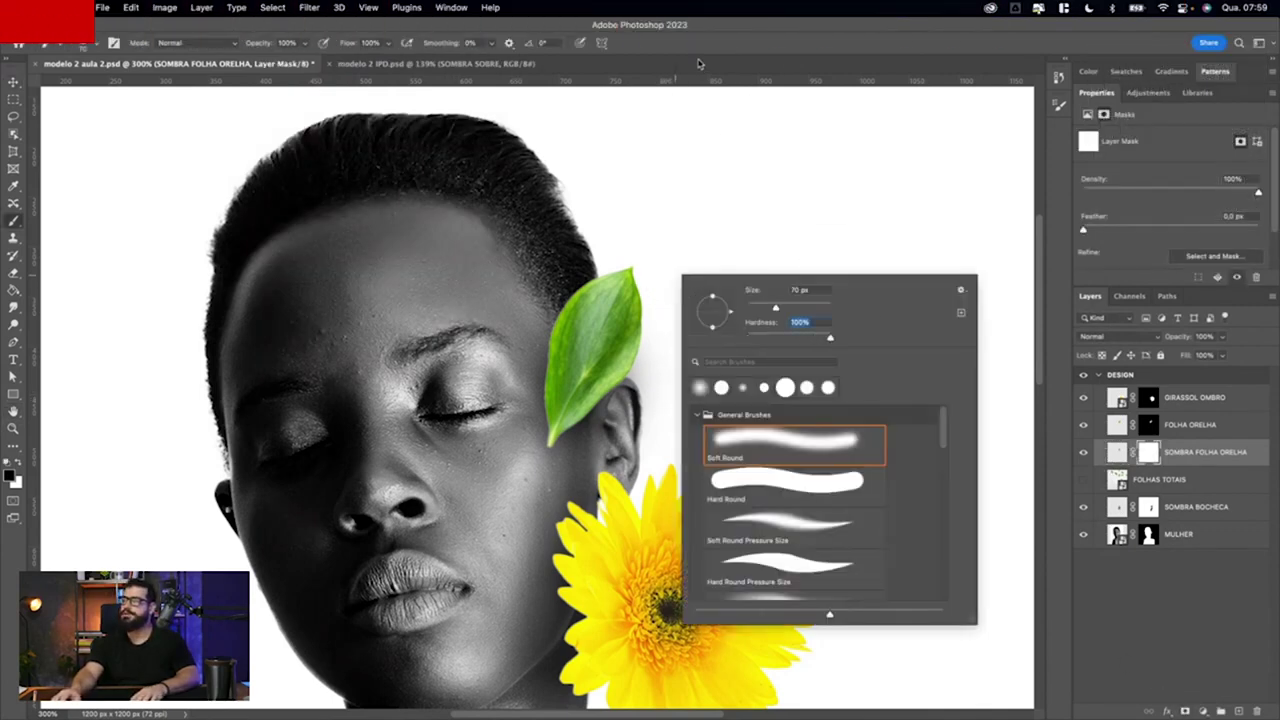
key("Escape")
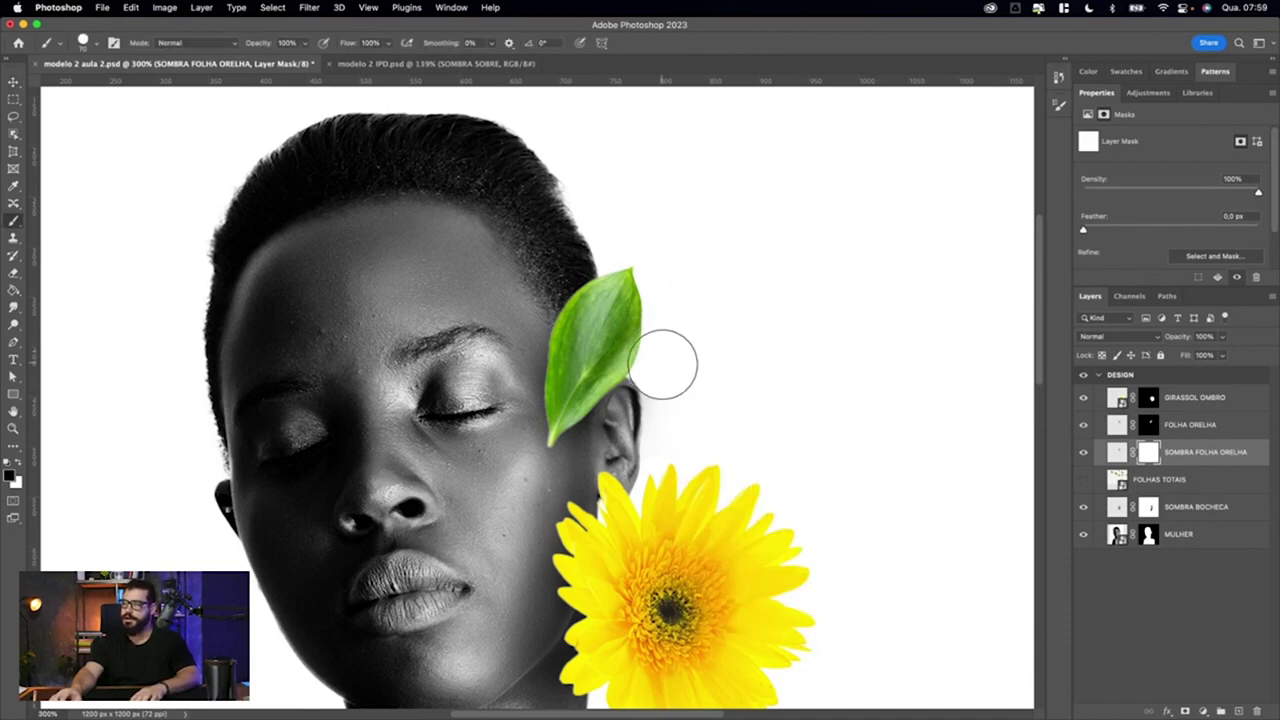
key("v")
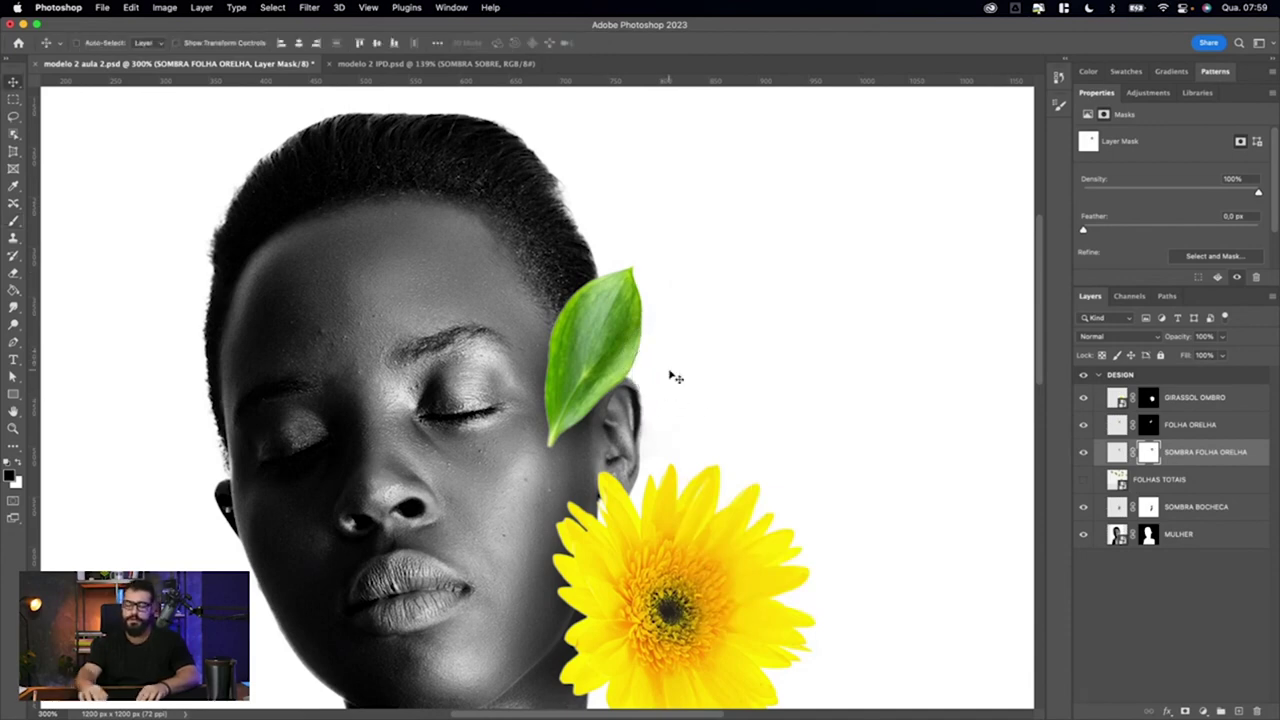
key("ctrl+0")
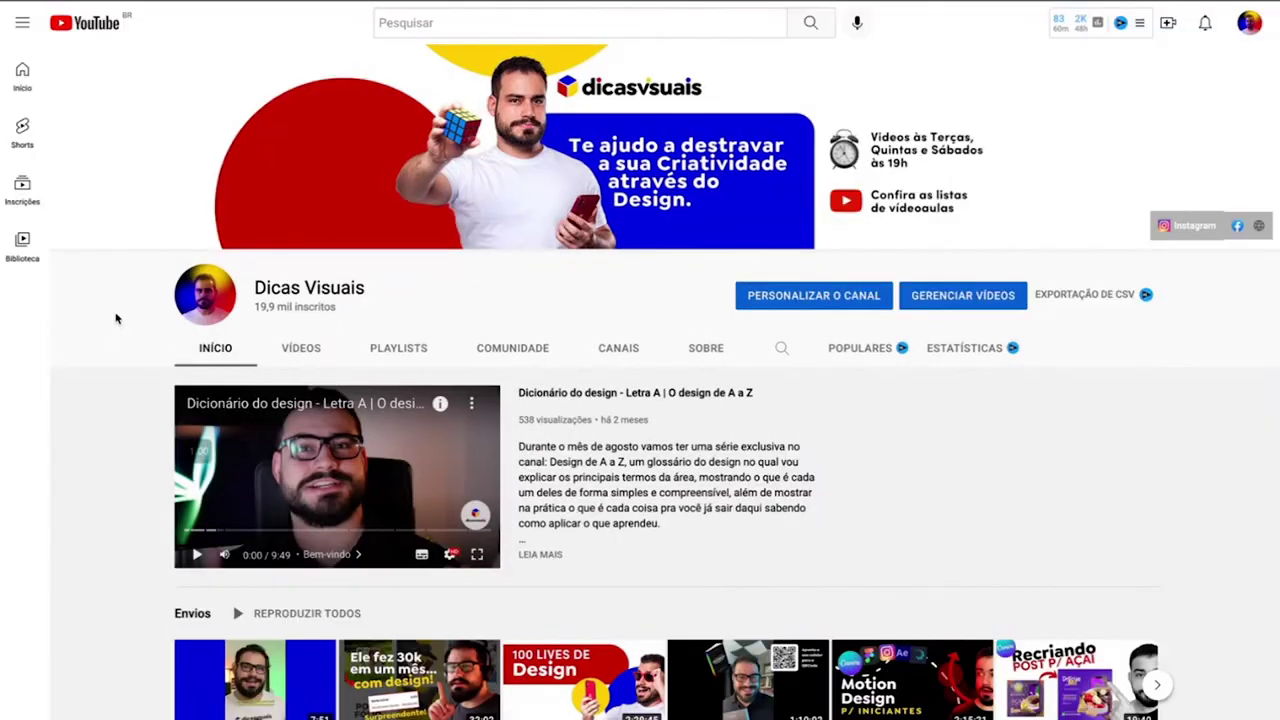
Step: Browse the Dicas Visuais channel page and its full VÍDEOS list
scroll(463, 304, "down", 1)
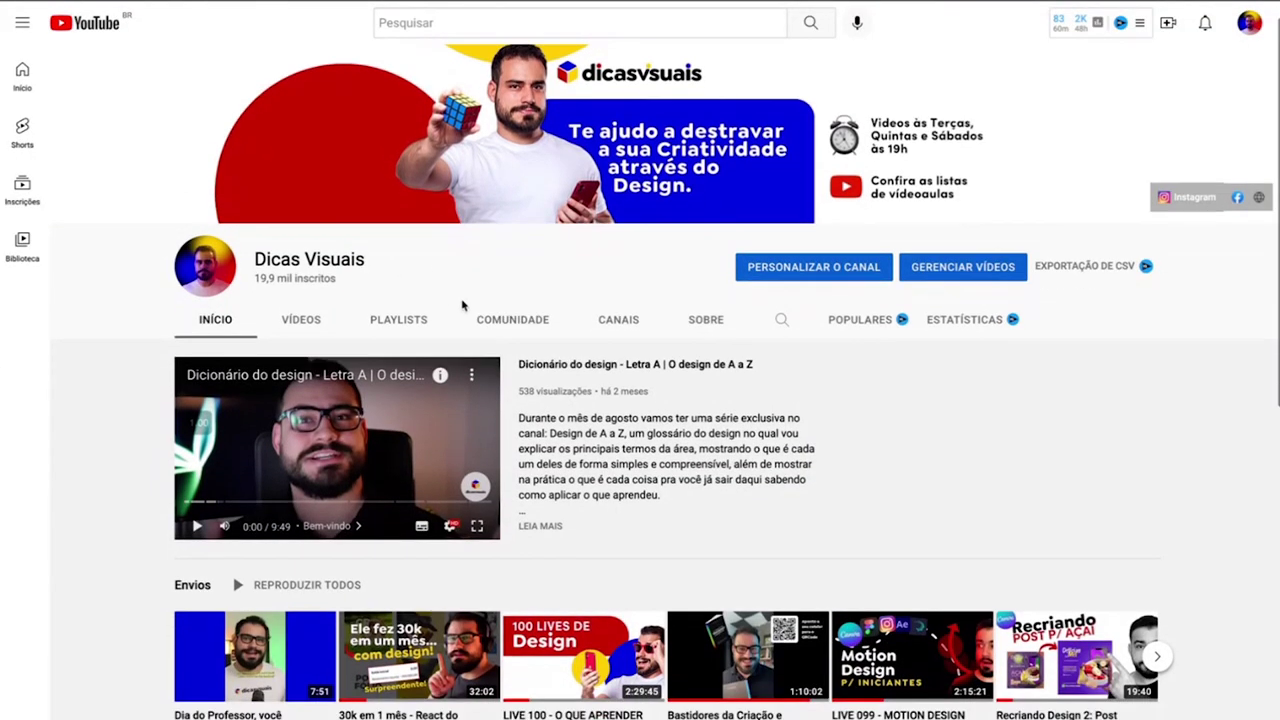
scroll(463, 304, "down", 1)
scroll(463, 304, "down", 1)
scroll(463, 304, "down", 1)
scroll(463, 304, "down", 2)
scroll(463, 304, "down", 2)
scroll(463, 304, "up", 7)
left_click(302, 330)
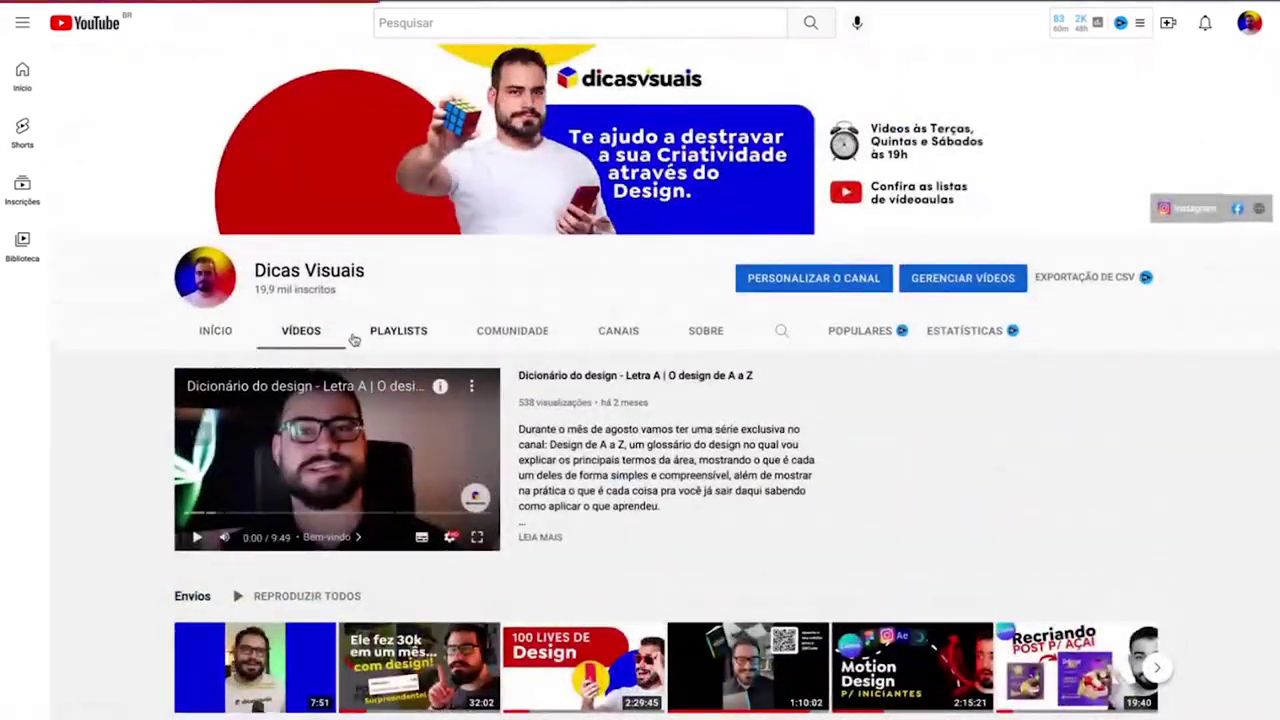
scroll(340, 335, "down", 2)
scroll(352, 339, "down", 1)
scroll(352, 340, "down", 3)
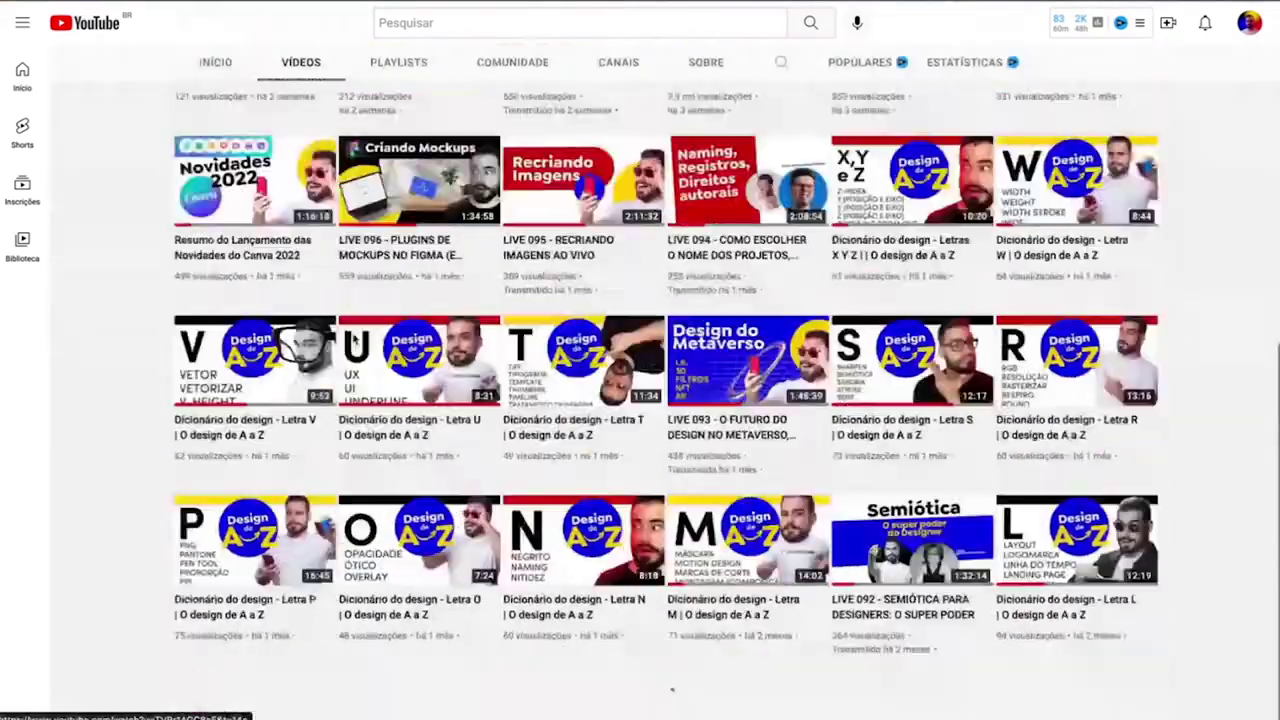
scroll(352, 340, "down", 7)
scroll(352, 340, "down", 2)
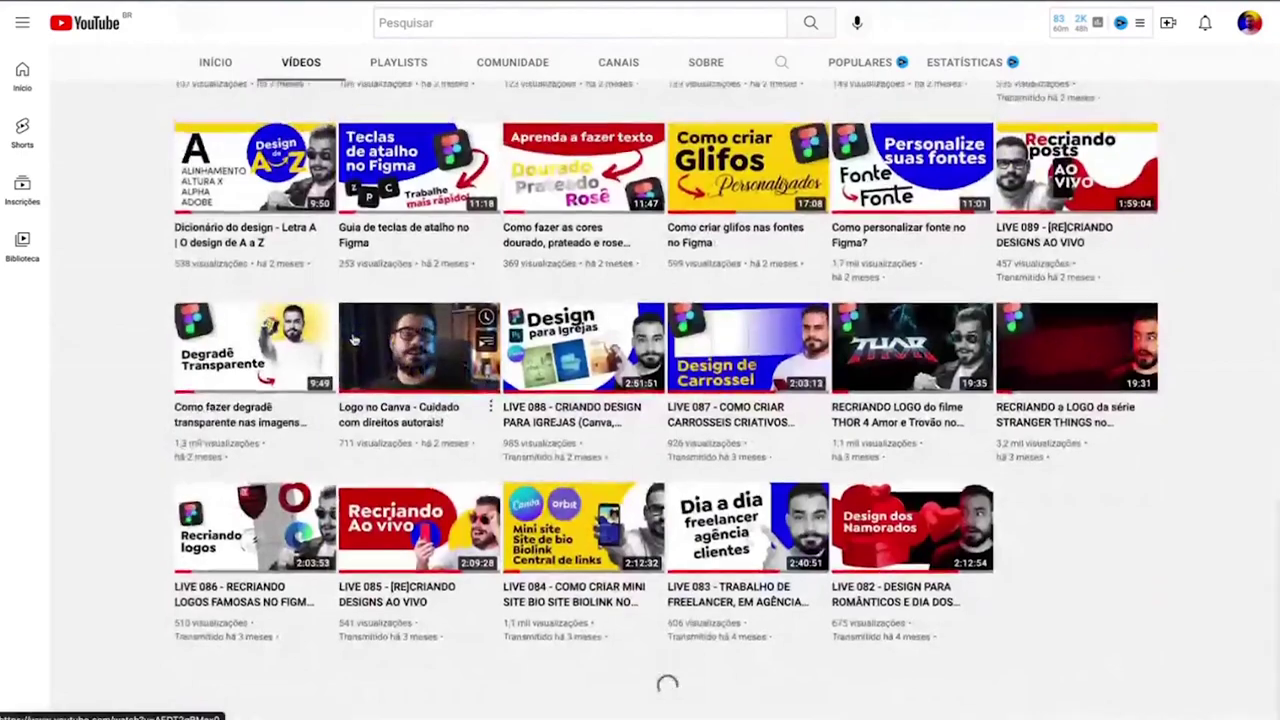
scroll(352, 340, "down", 1)
scroll(352, 340, "down", 4)
scroll(352, 340, "down", 2)
scroll(352, 340, "up", 2)
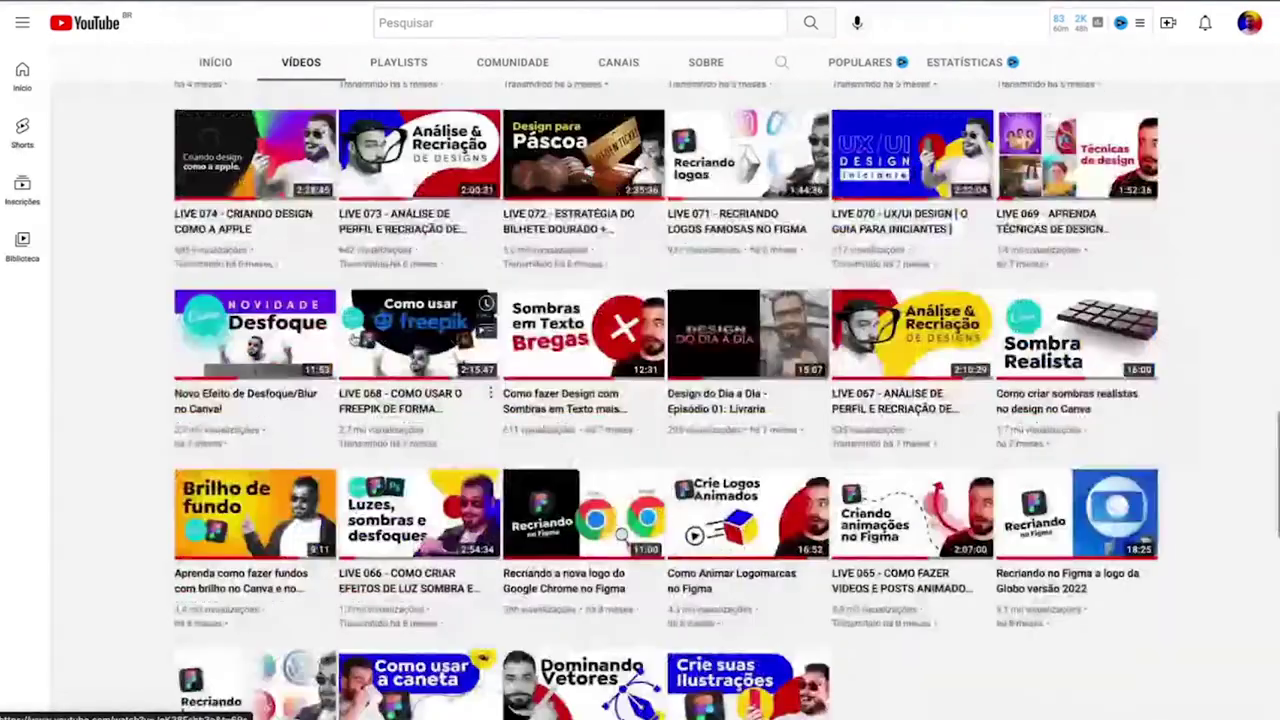
scroll(352, 340, "up", 5)
scroll(352, 340, "up", 5)
scroll(352, 340, "up", 8)
scroll(354, 340, "up", 1)
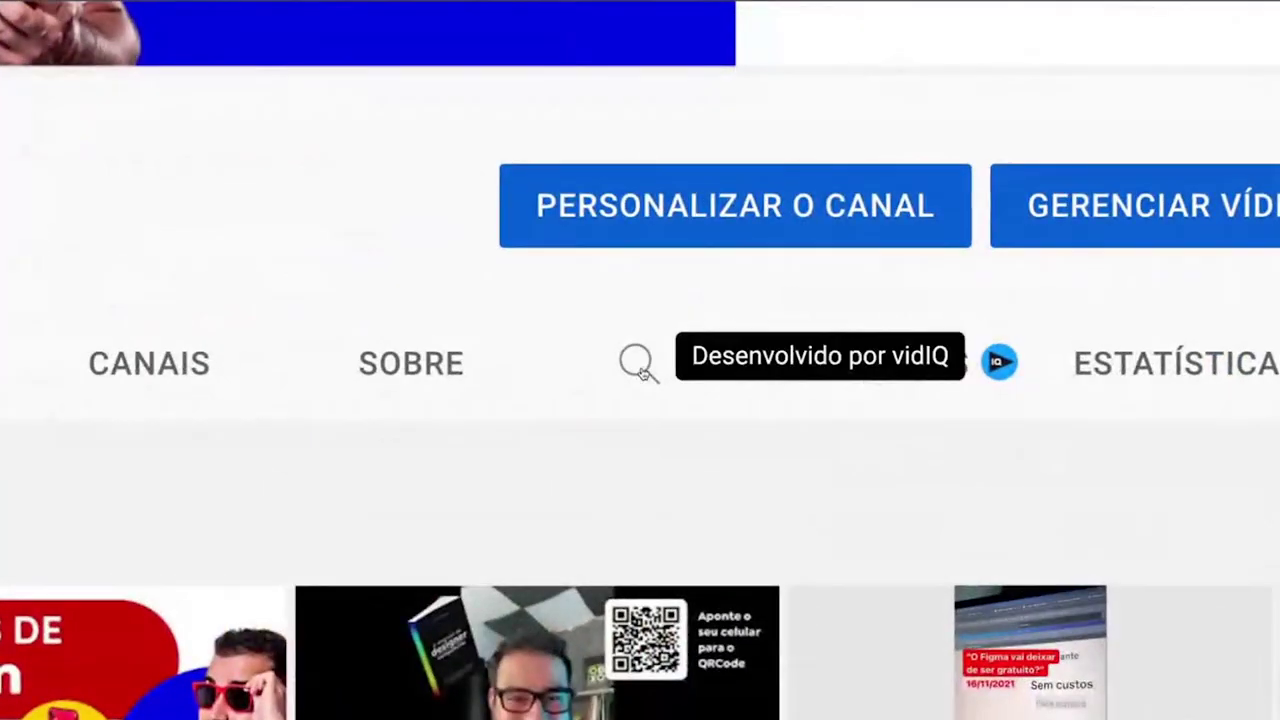
Step: Search the channel for logomarcas and scroll through the results
left_click(782, 350)
type("cor")
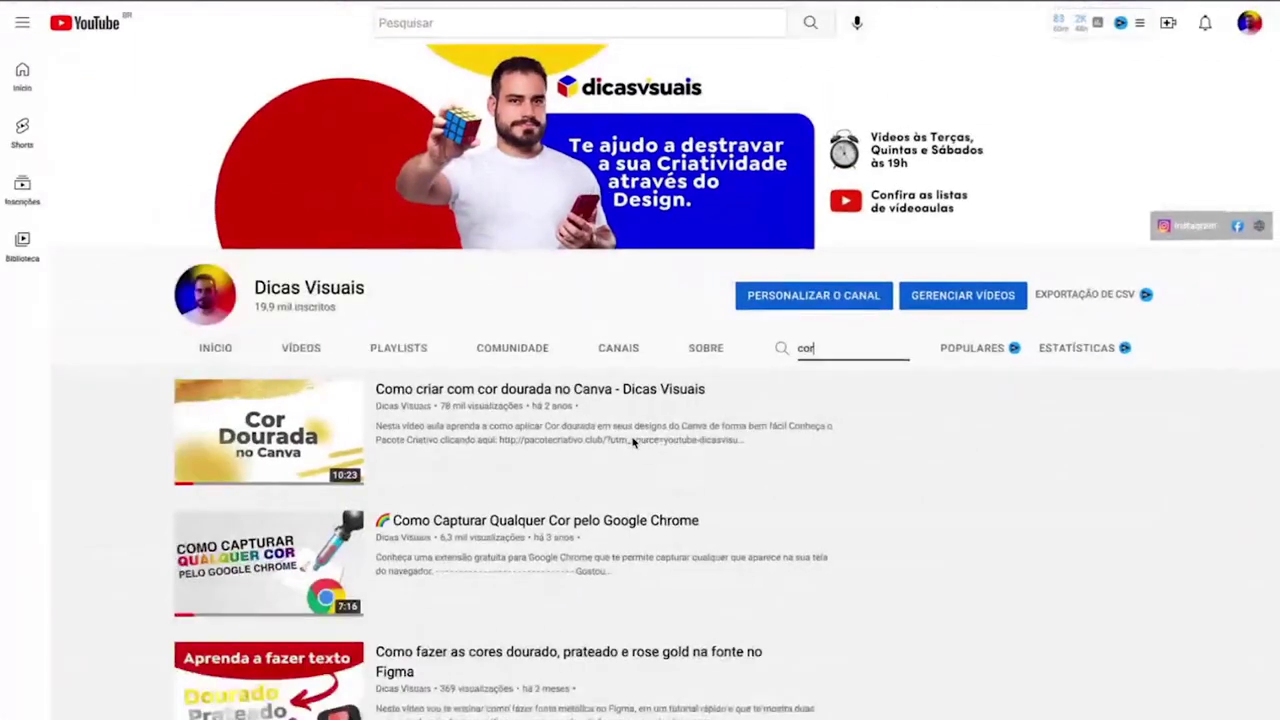
scroll(632, 441, "down", 2)
scroll(632, 441, "down", 3)
scroll(634, 443, "up", 3)
scroll(845, 353, "up", 2)
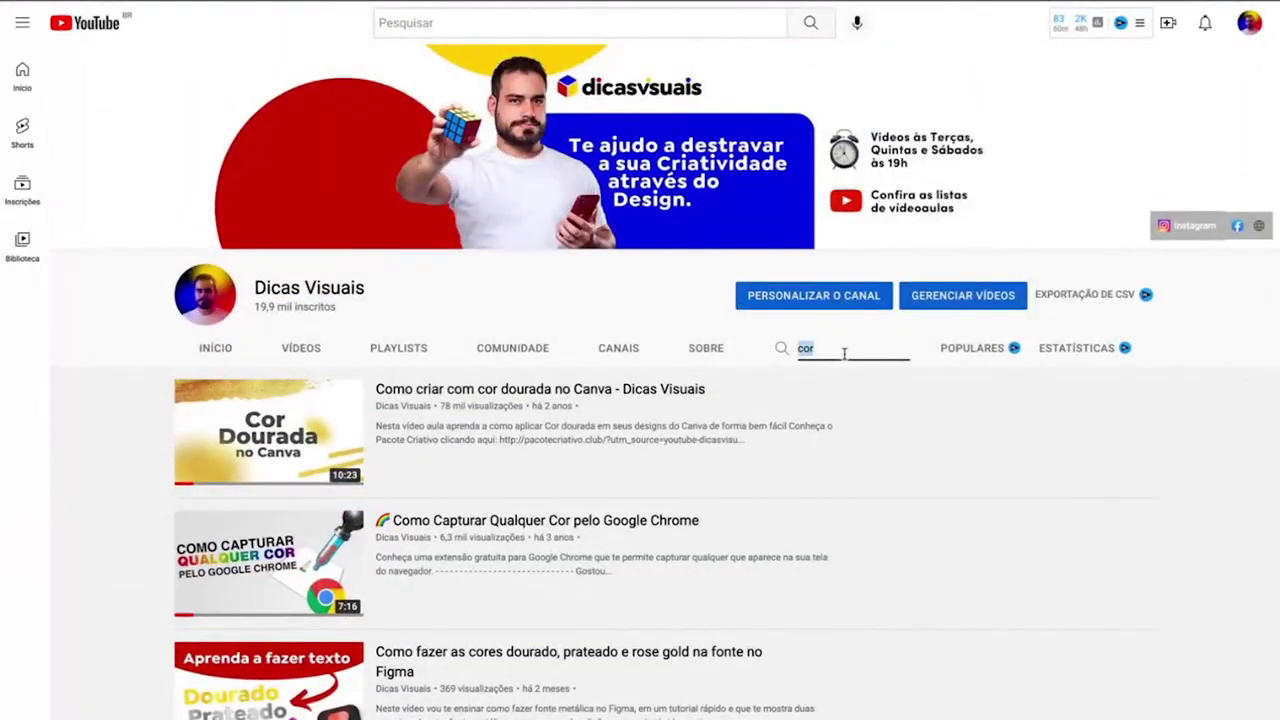
type("logomarcas")
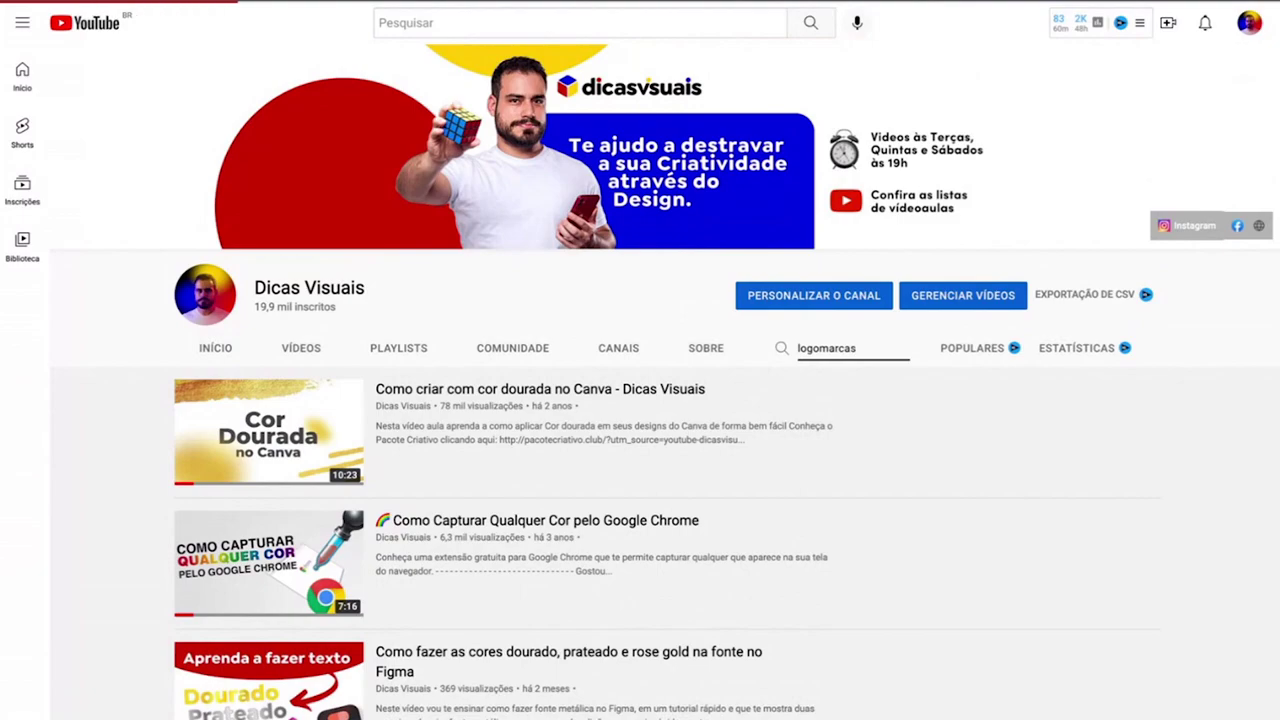
key("Return")
scroll(365, 385, "down", 2)
scroll(365, 385, "down", 1)
scroll(365, 385, "down", 1)
scroll(365, 385, "down", 3)
scroll(340, 292, "up", 5)
scroll(340, 292, "up", 2)
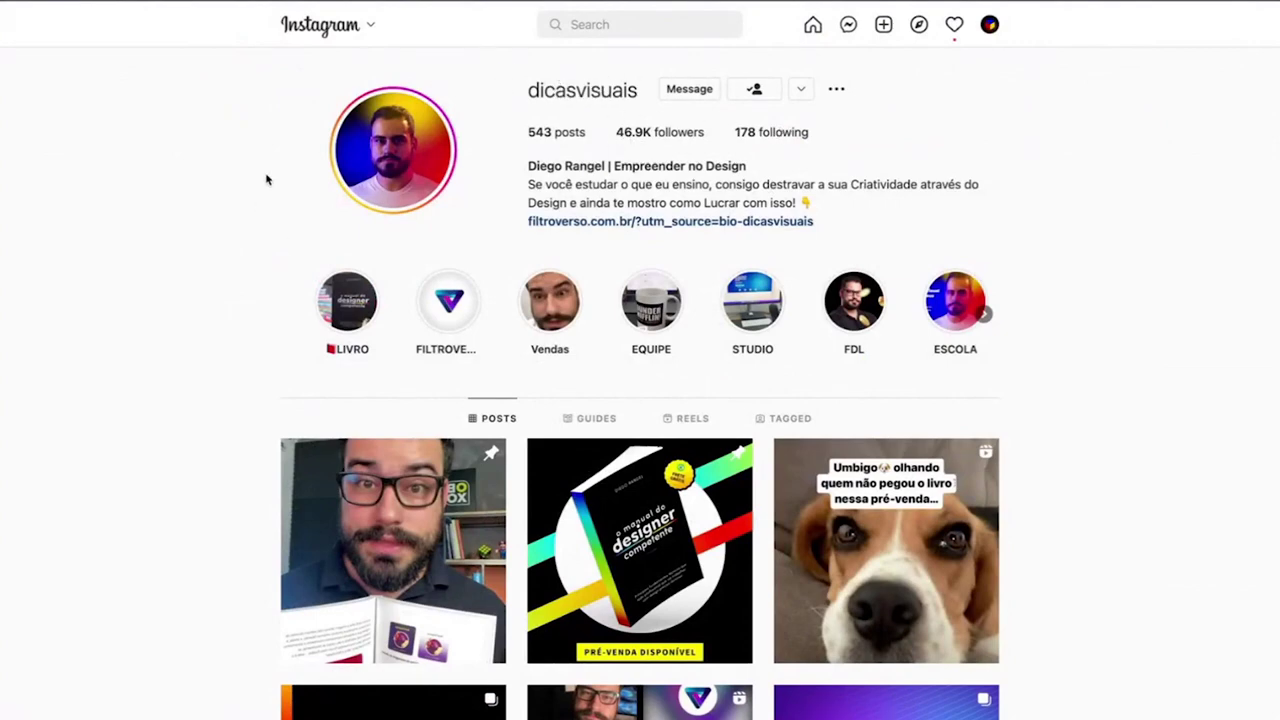
scroll(419, 239, "down", 2)
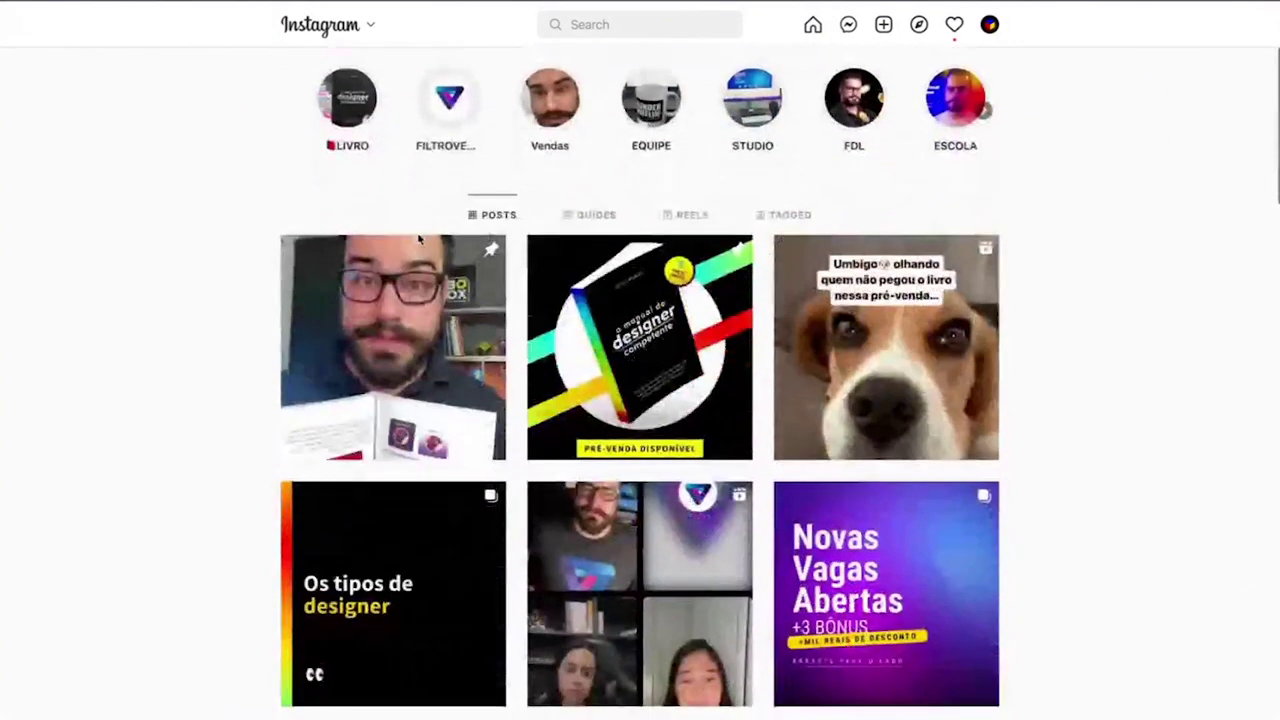
scroll(419, 239, "down", 2)
scroll(419, 239, "down", 5)
scroll(419, 239, "up", 1)
scroll(419, 239, "up", 10)
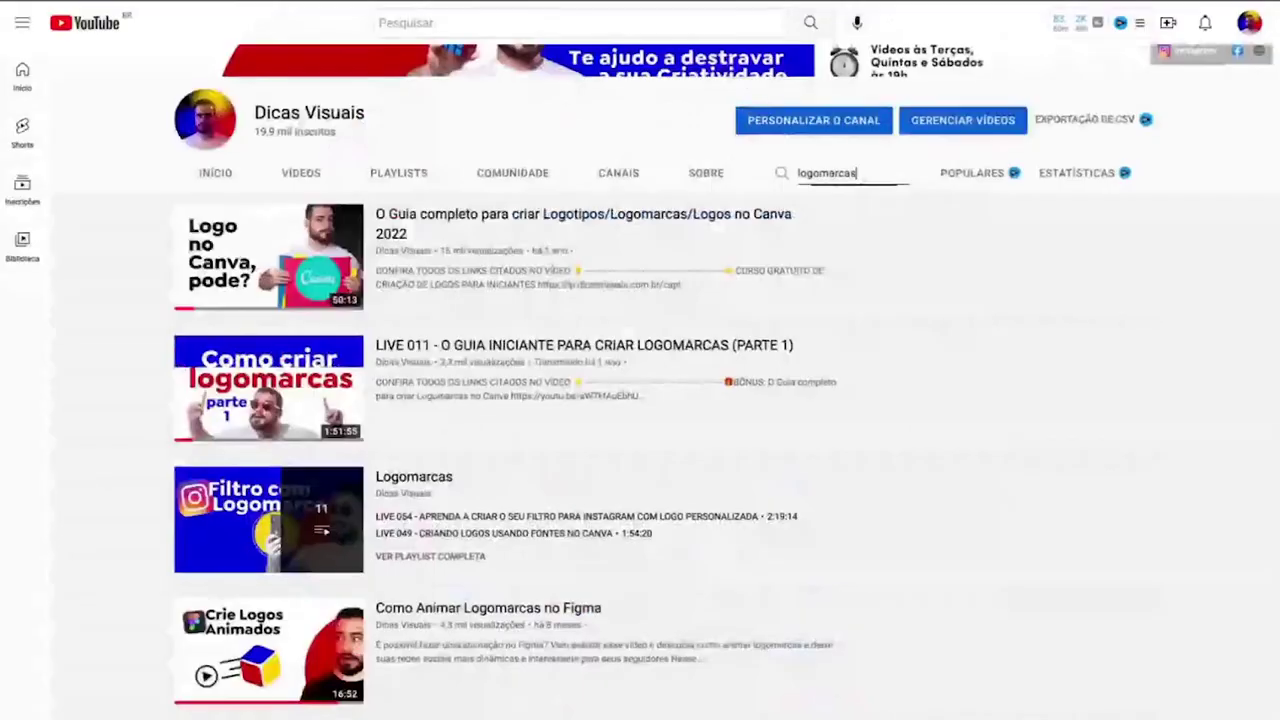
Step: Scroll up to show the channel banner above the logomarcas search results
scroll(705, 180, "up", 3)
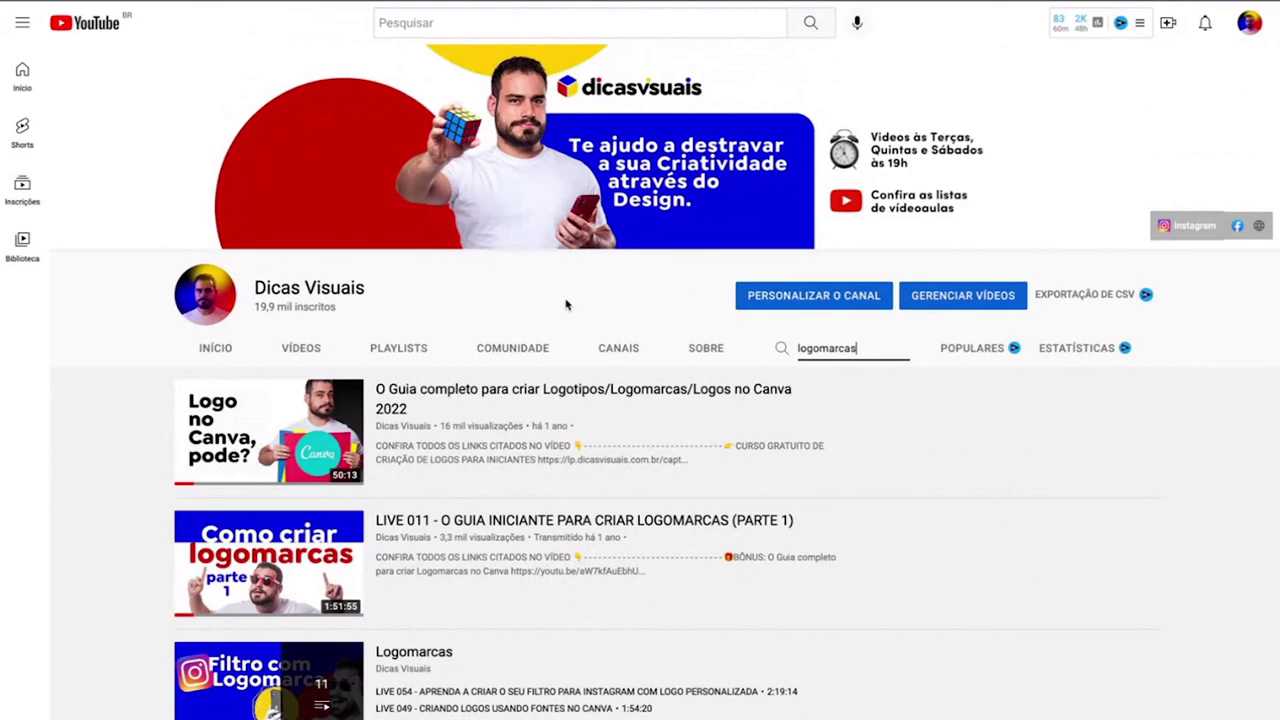